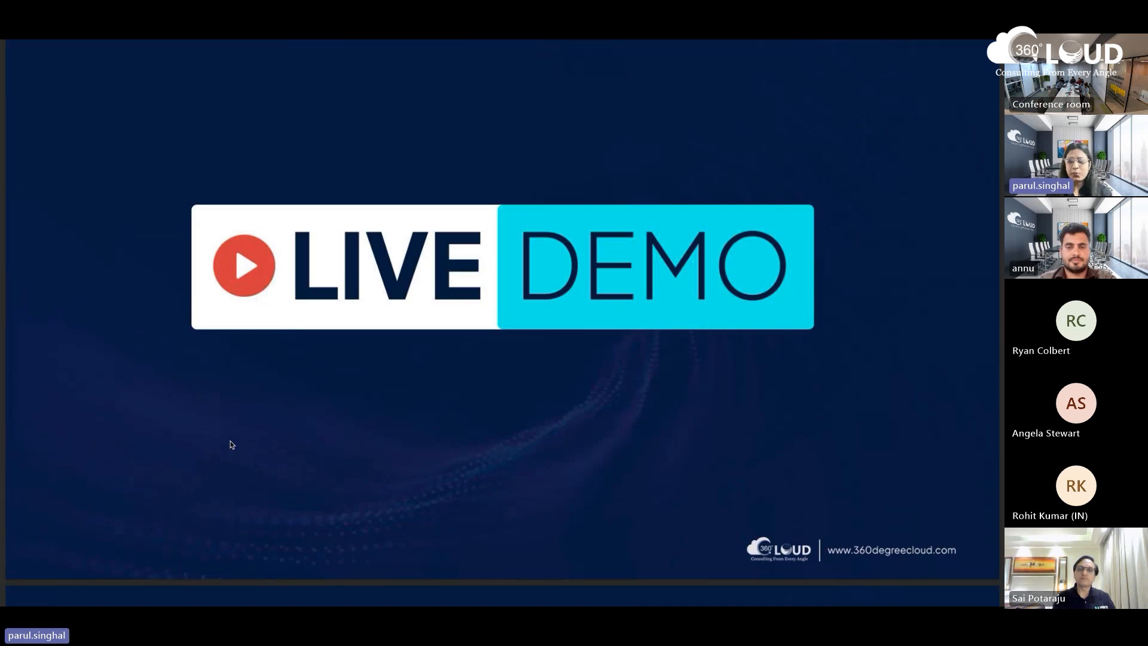
scroll(232, 445, "down", 1)
scroll(200, 344, "up", 1)
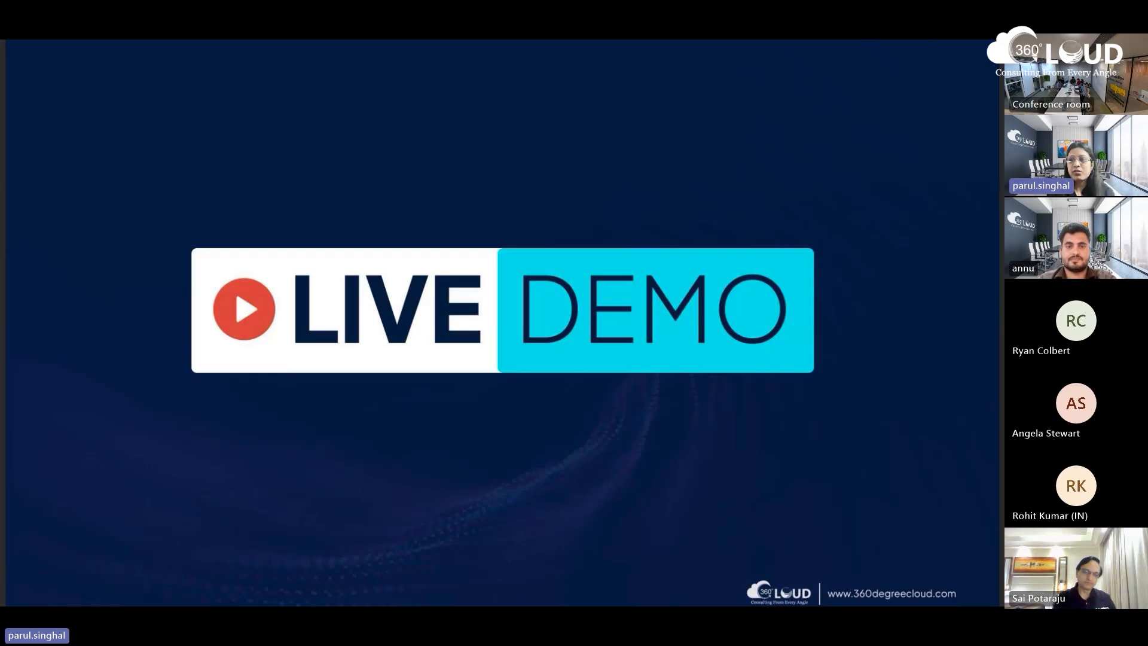
Step: Switch to the RealtyPro_Salesforce_Requirement document and review its sections from Property Management through Global Value Sets and Summary
key("ctrl+Left")
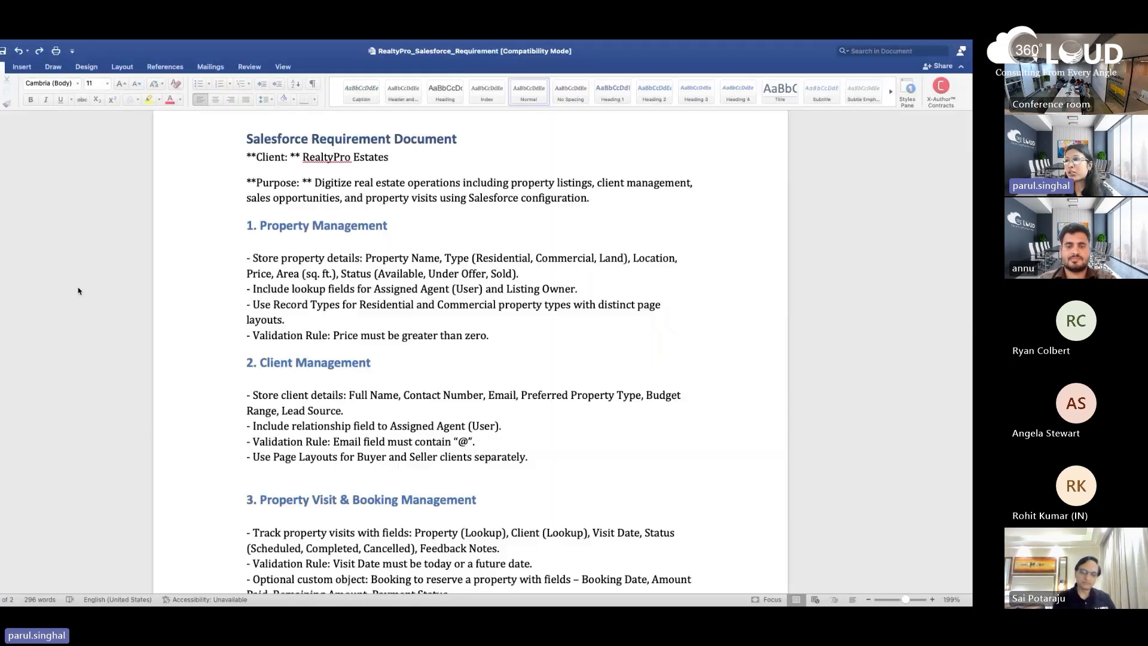
scroll(300, 274, "up", 1)
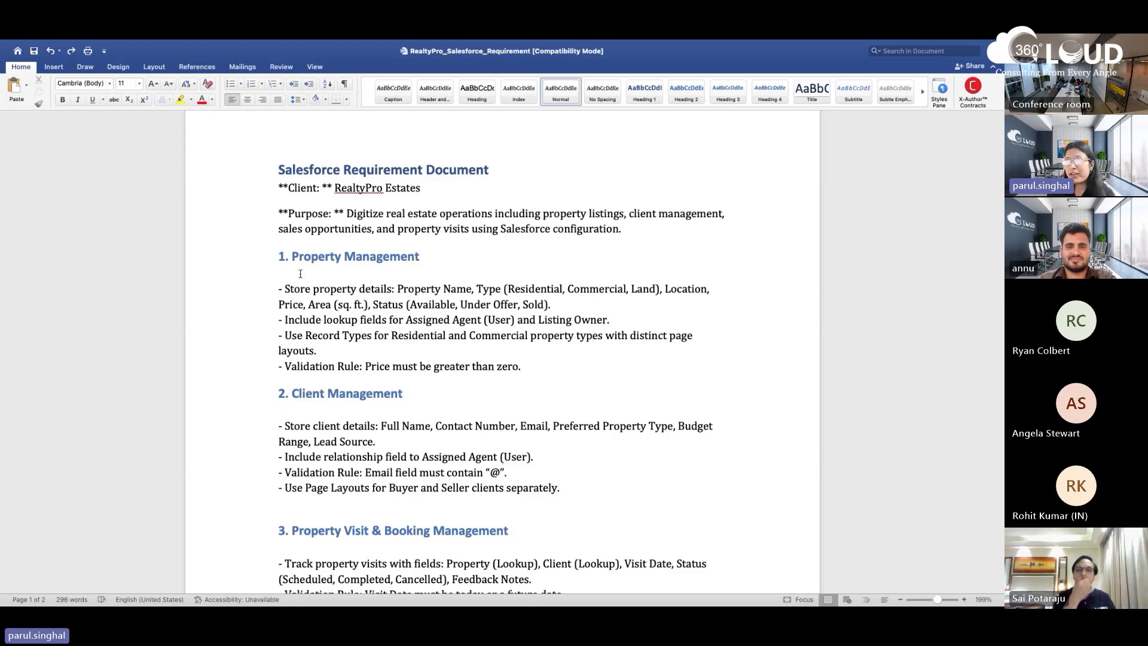
scroll(332, 247, "down", 1)
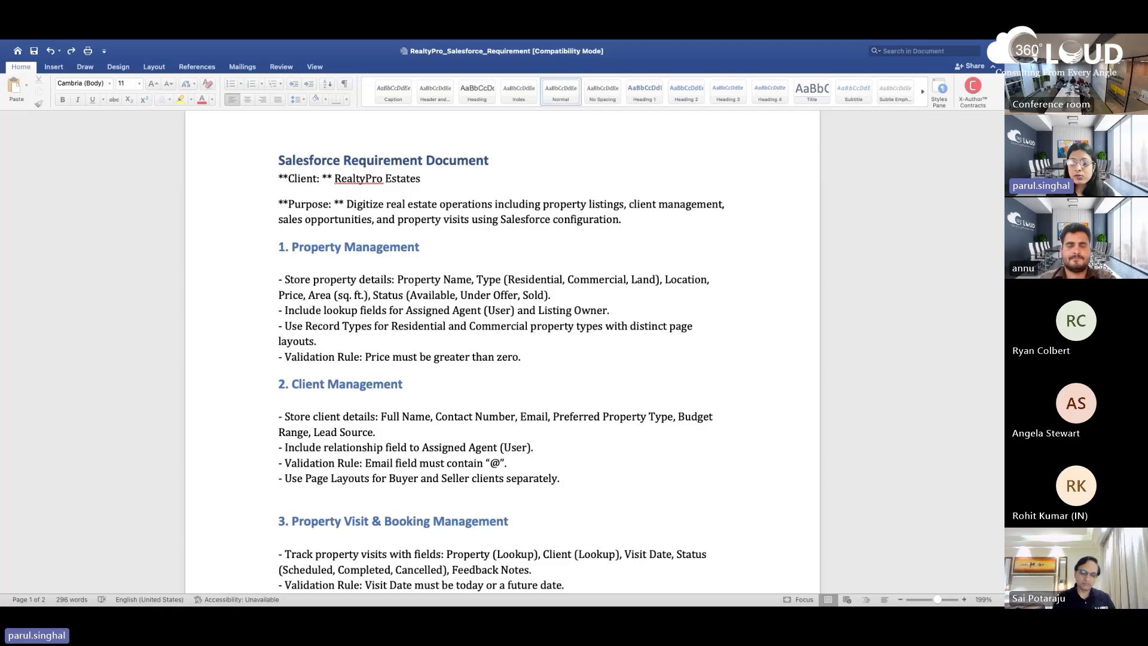
scroll(246, 436, "down", 15)
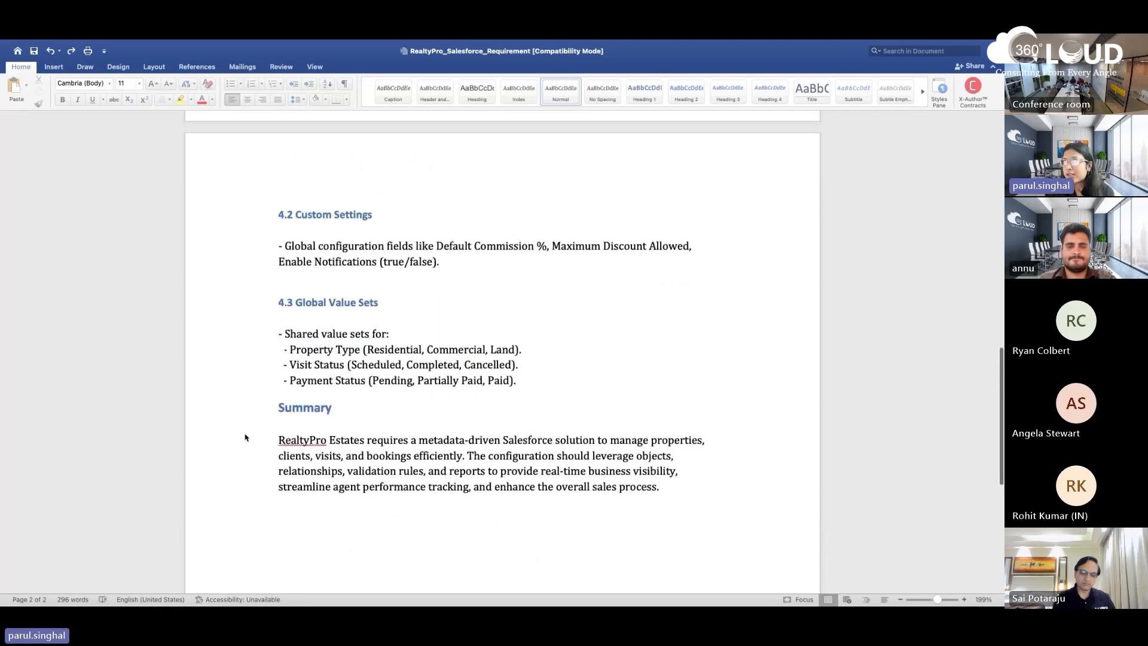
scroll(335, 251, "up", 5)
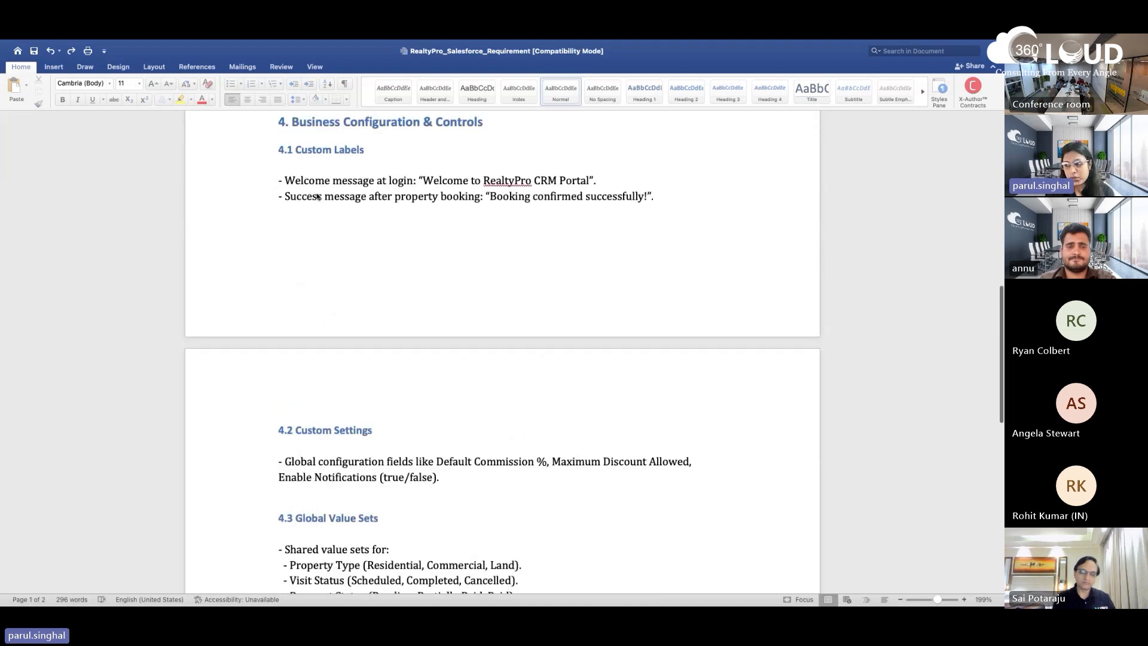
scroll(376, 454, "down", 2)
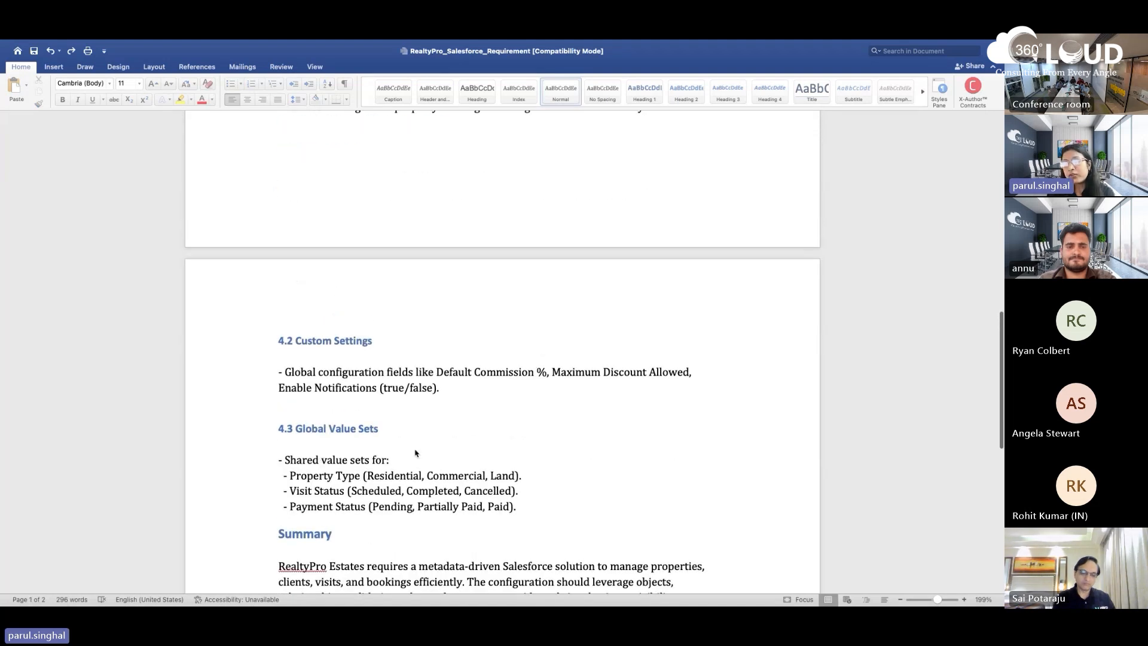
scroll(414, 457, "down", 3)
scroll(412, 459, "up", 1)
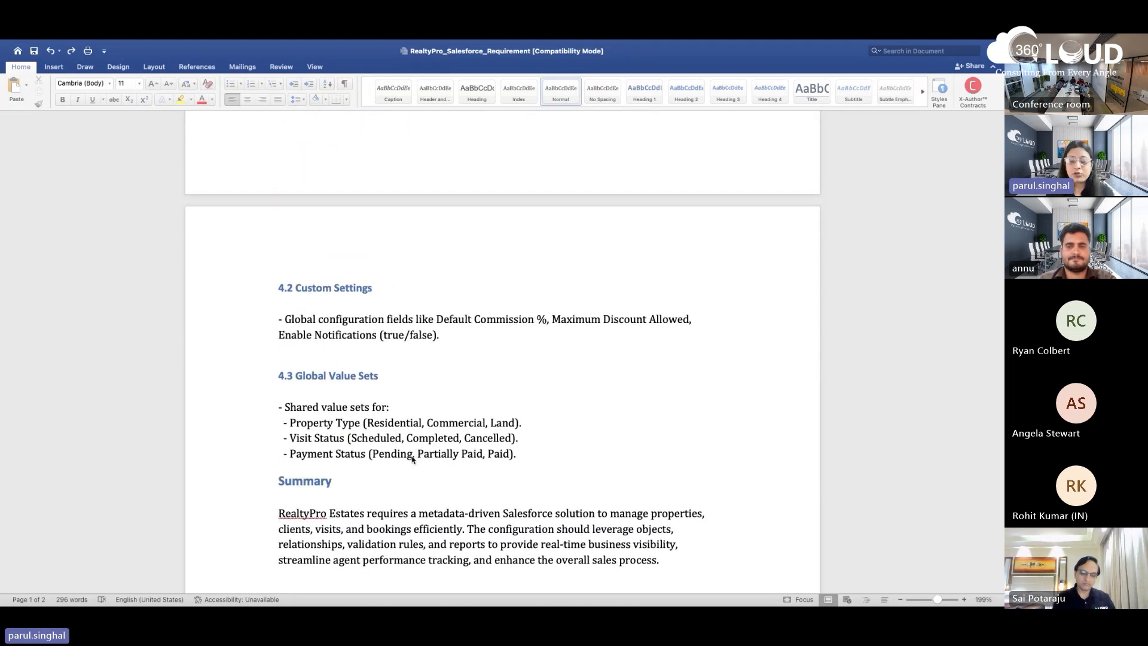
scroll(446, 383, "down", 1)
scroll(446, 382, "up", 1)
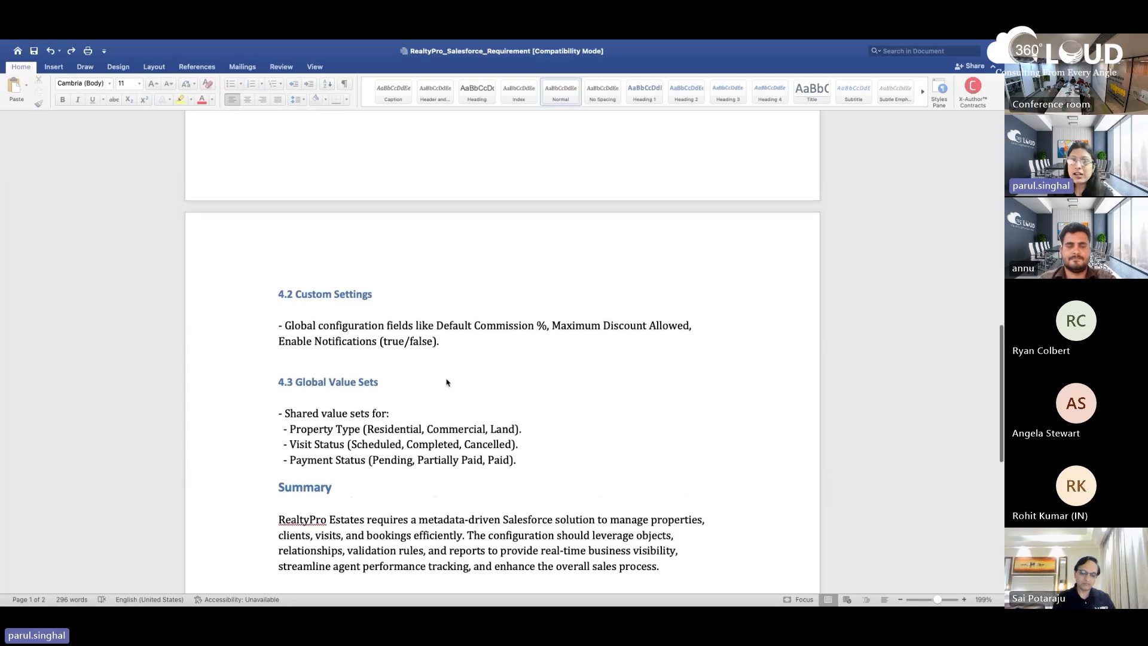
Step: Switch to the Salesforce org in the browser and reload the ArchBuddy AI page
key("ctrl+Right")
key("ctrl+Right")
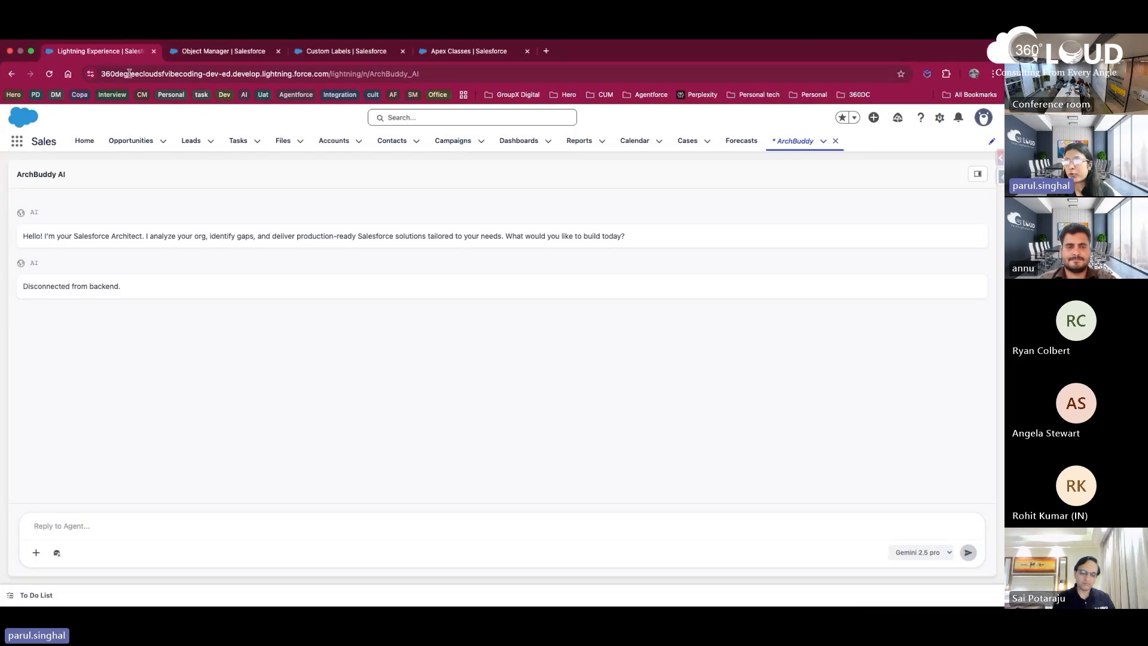
left_click(49, 74)
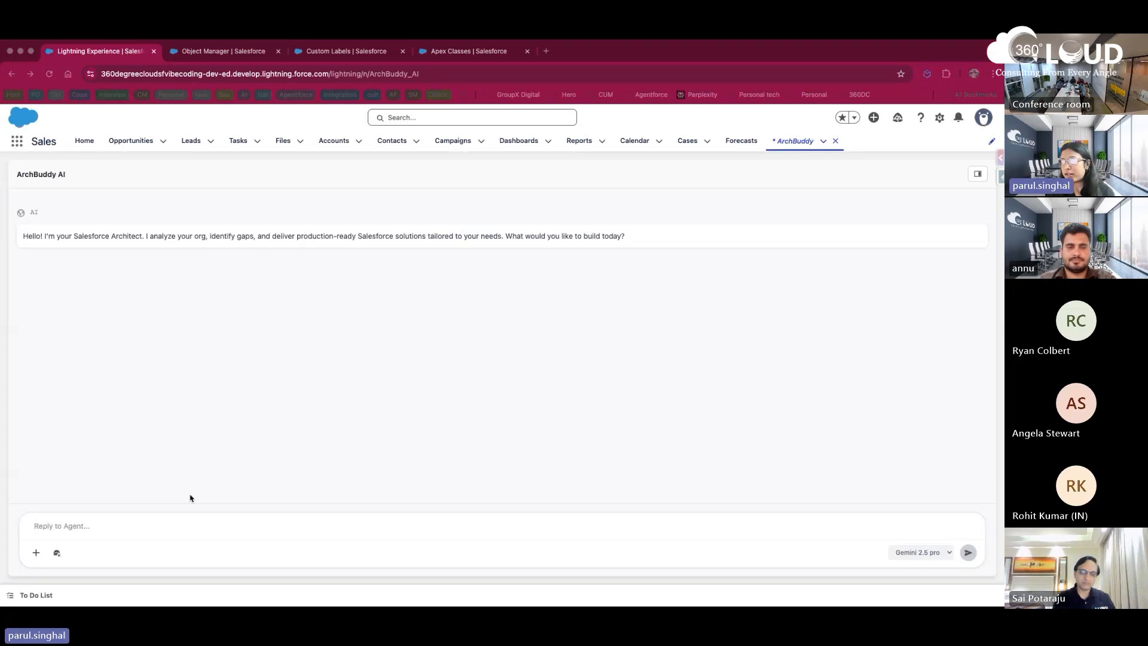
left_click(143, 472)
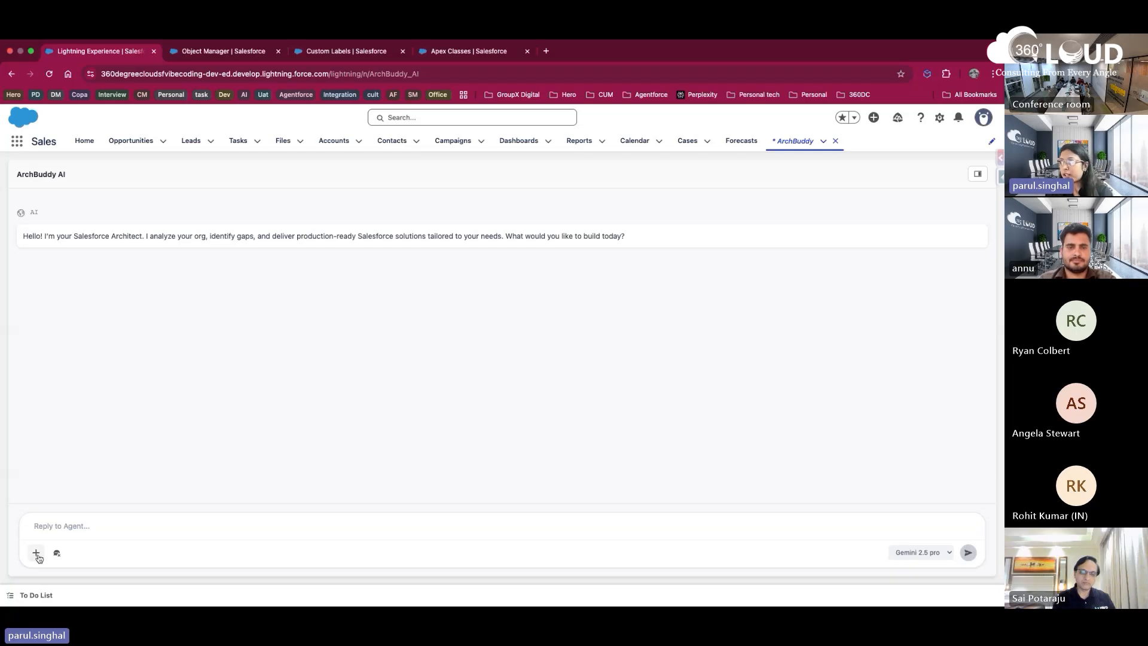
Step: Attach the RealtyPro Salesforce requirement .docx file from the Desktop to the ArchBuddy chat message
left_click(36, 552)
left_click(60, 520)
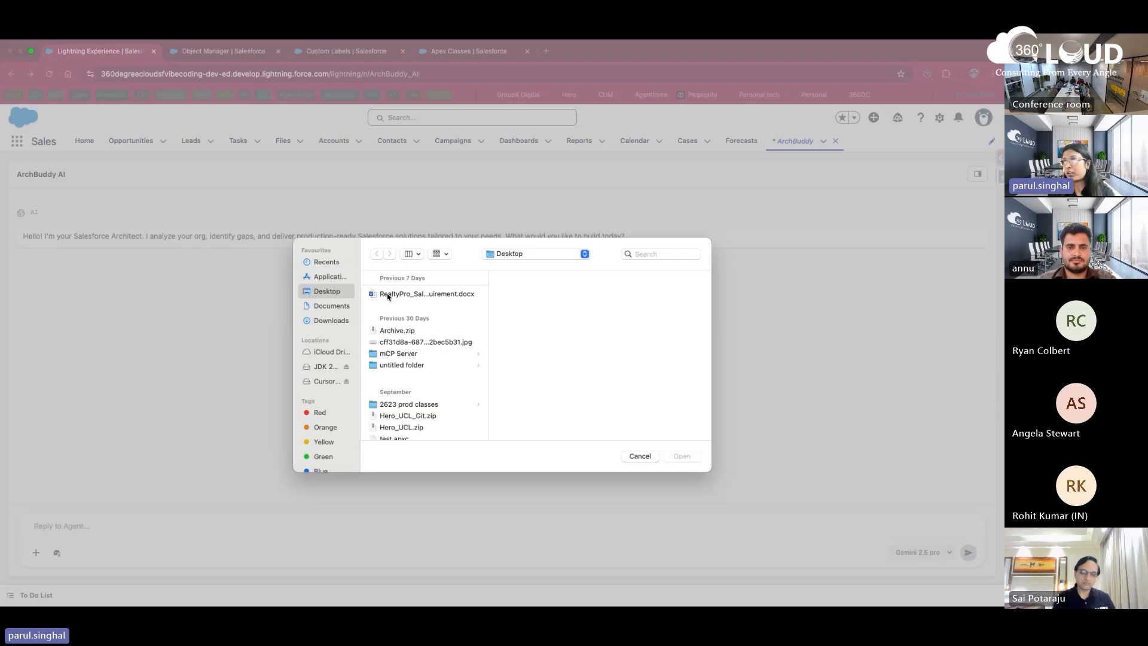
left_click(387, 294)
double_click(388, 294)
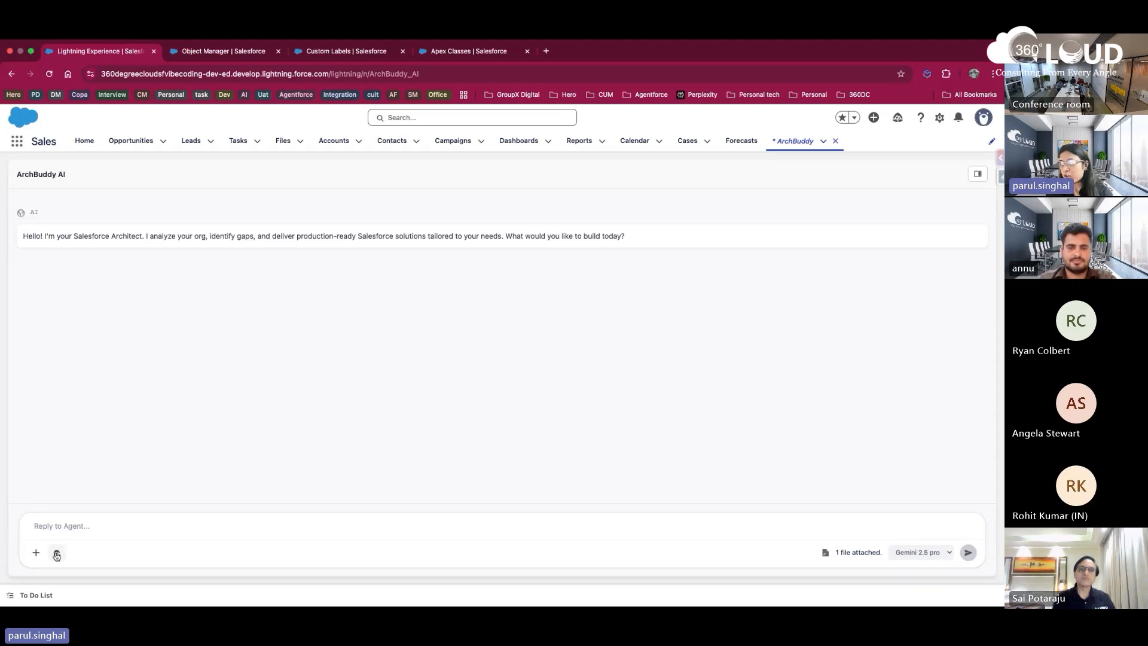
Step: Send the agent the prompt "Suggest a schema for the requirement attached in the document"
left_click(66, 527)
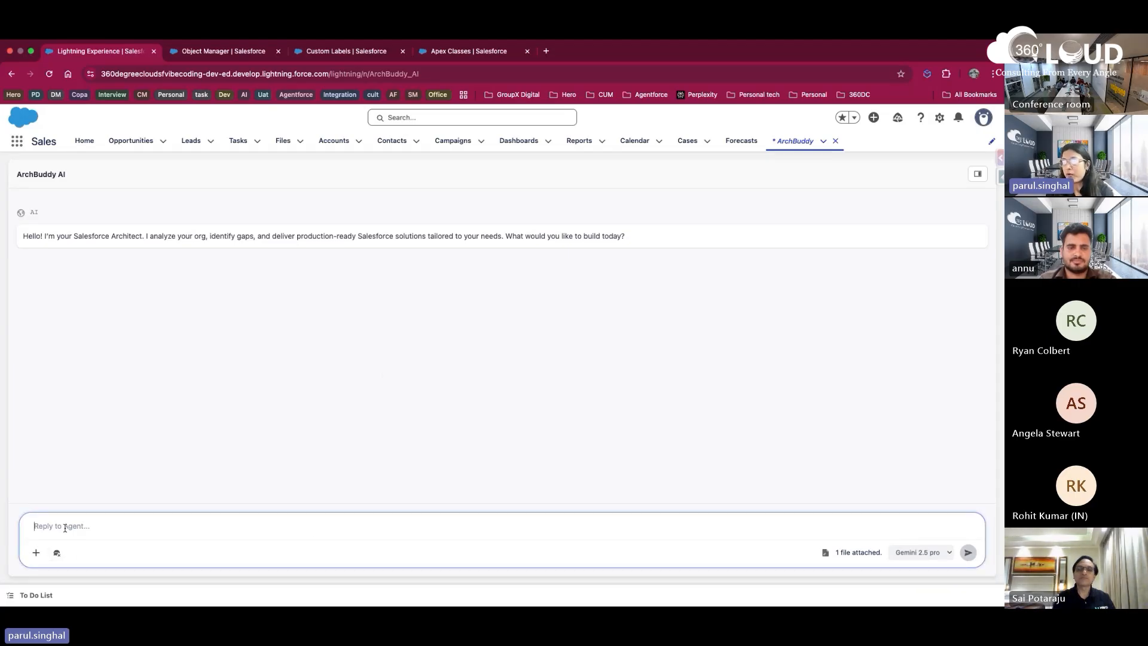
type("Suggest a schema for the requirement attached in the document")
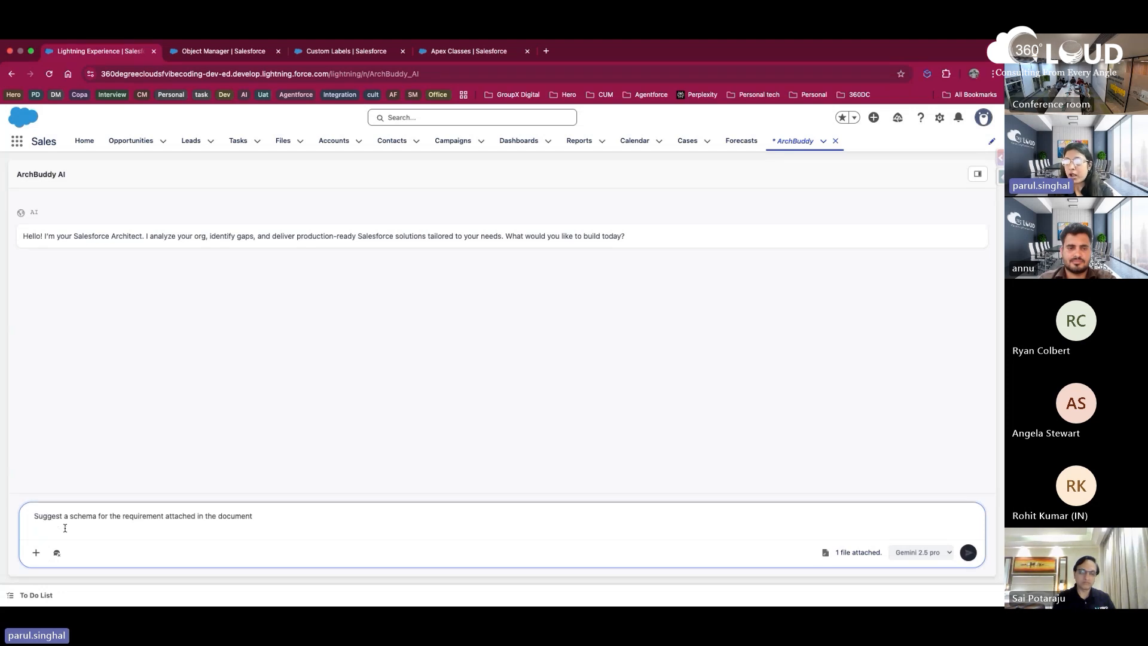
key("Return")
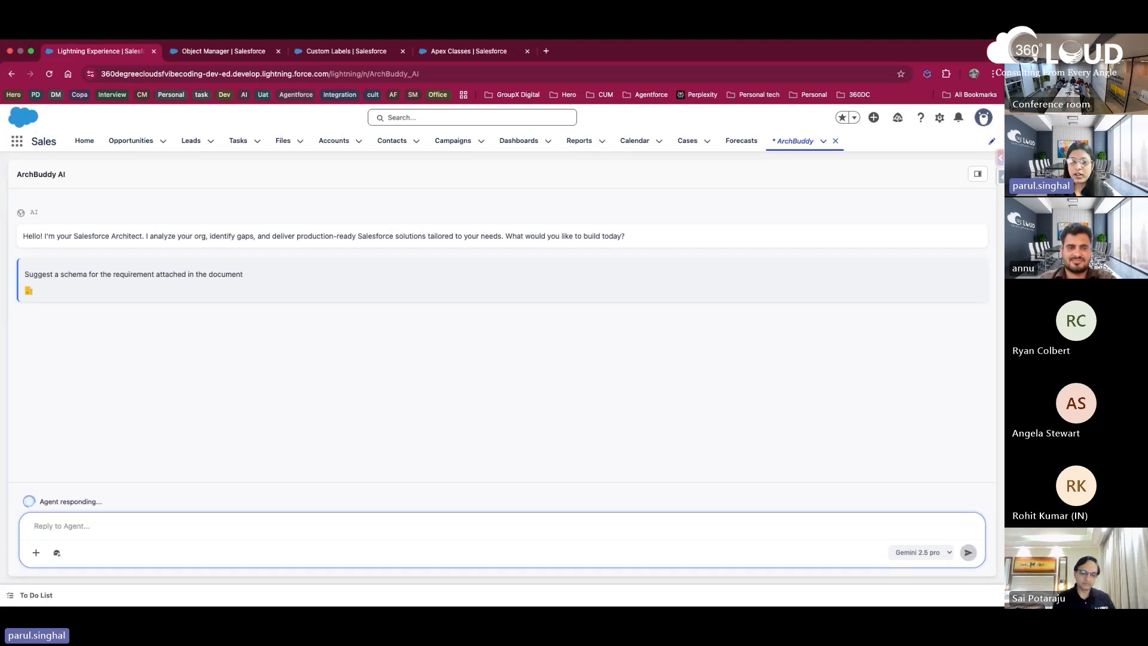
Step: Read the agent's architectural analysis of the proposed RealtyPro Estates schema
key("super+Tab")
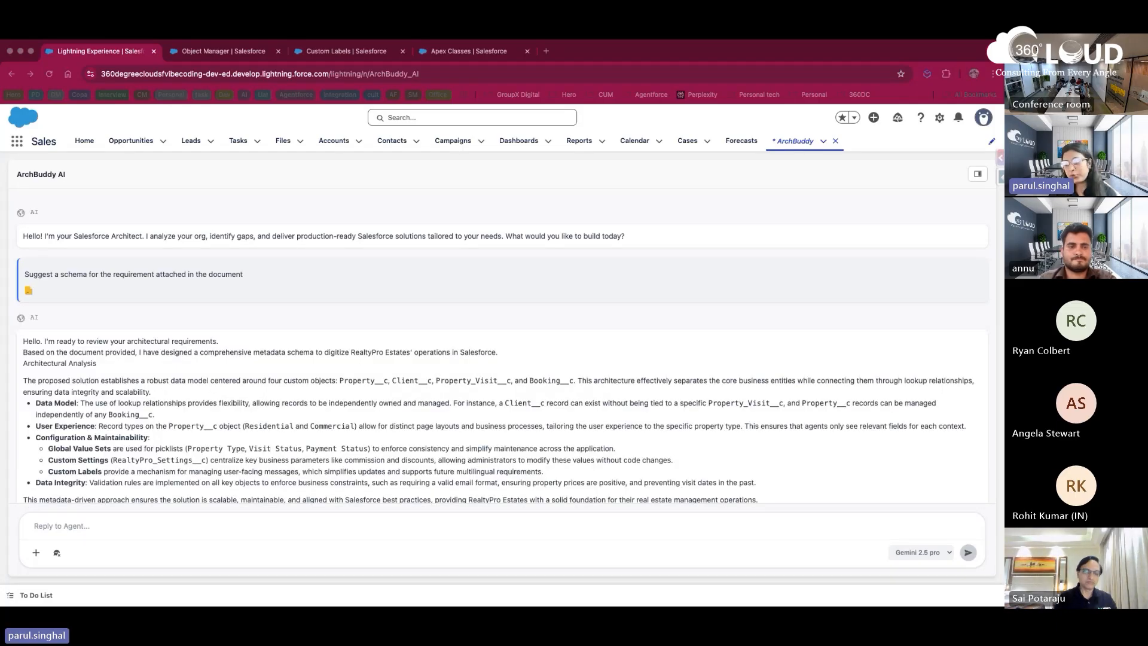
scroll(251, 393, "down", 1)
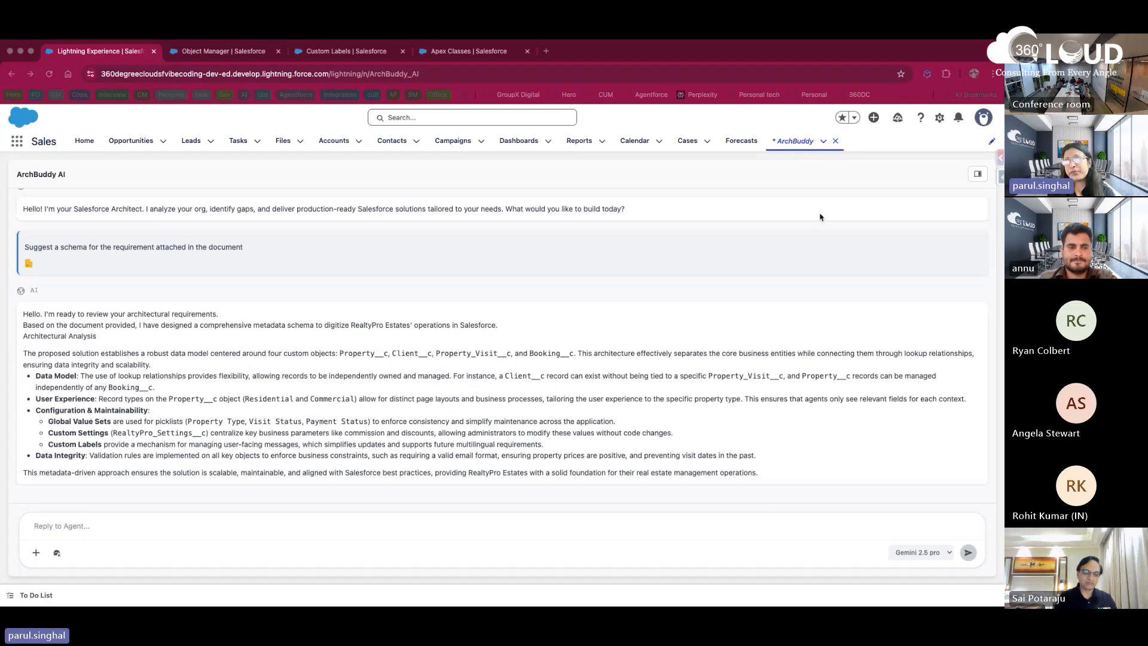
left_click_drag(168, 455, 82, 339)
left_click(82, 338)
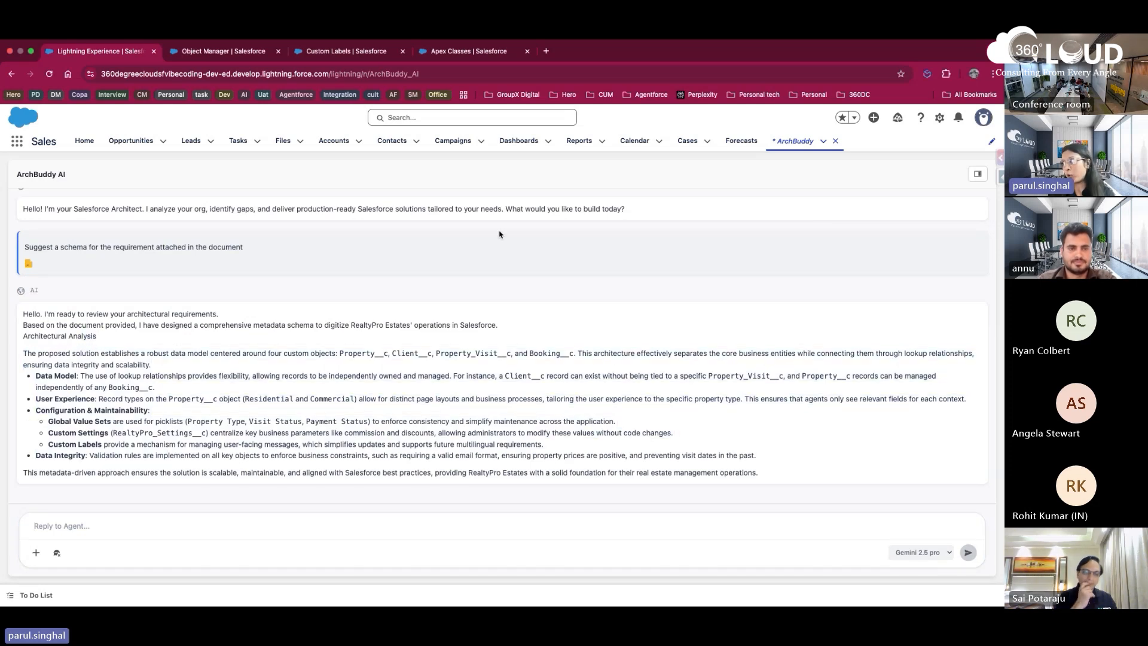
Step: Show the generated metadata explorer beside the chat and expand the Booking__c object down to its fields
left_click(974, 175)
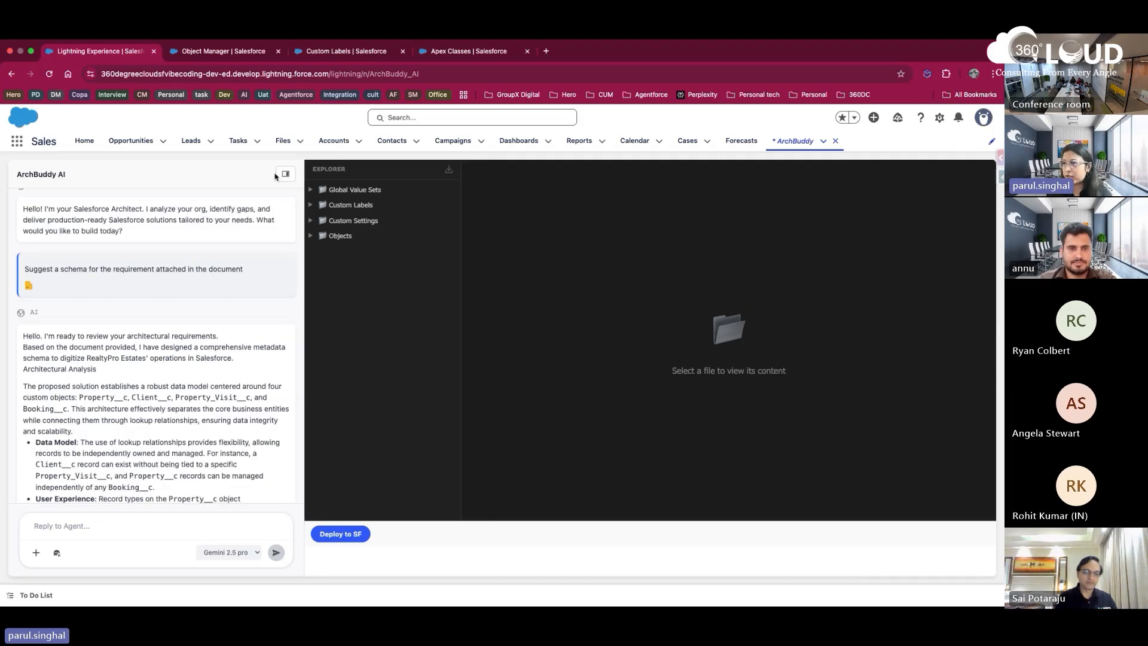
left_click(341, 236)
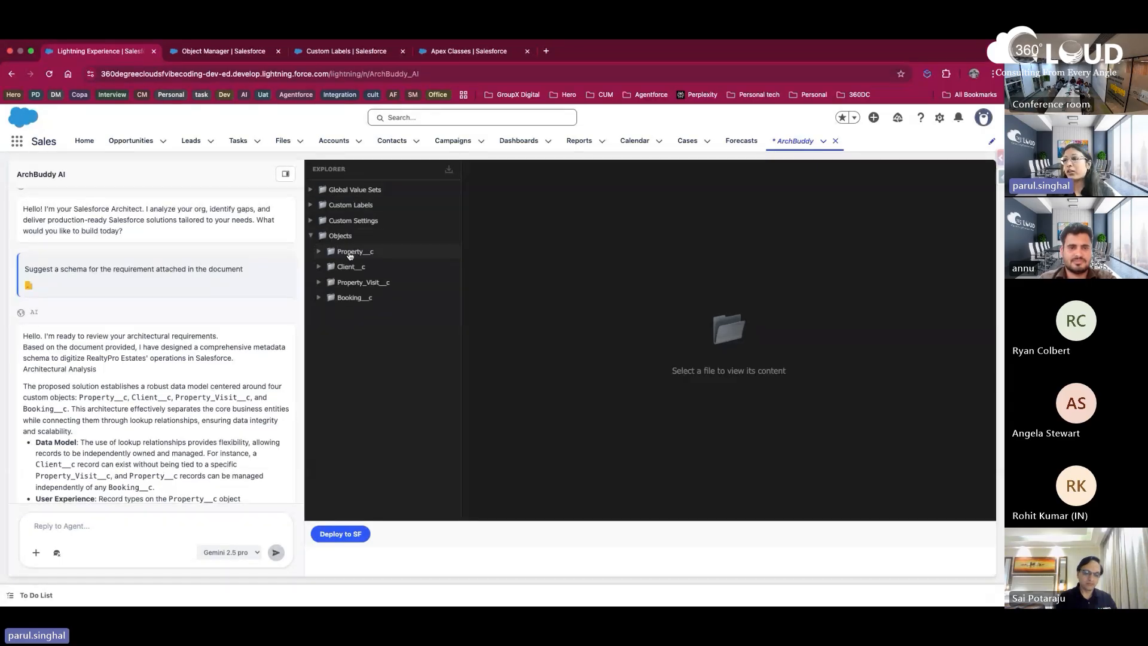
left_click(355, 299)
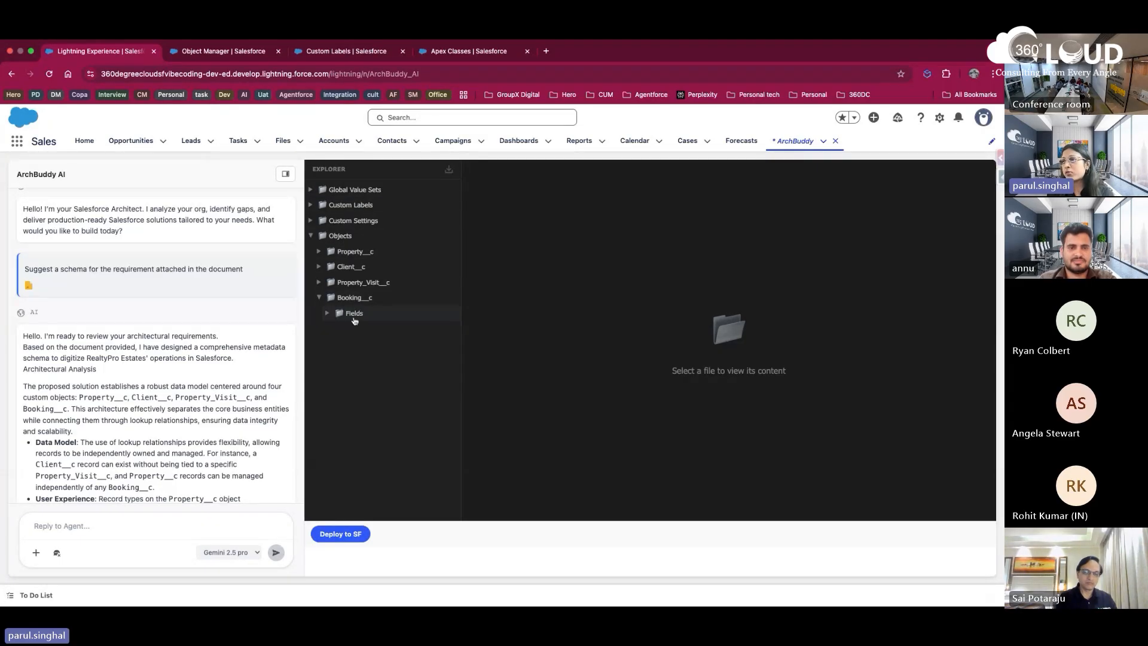
left_click(352, 313)
Step: Expand Property_Visit__c and Client__c, then open the Email_Must_Be_Valid validation rule and examine its API name, object, error formula and display field
left_click(350, 282)
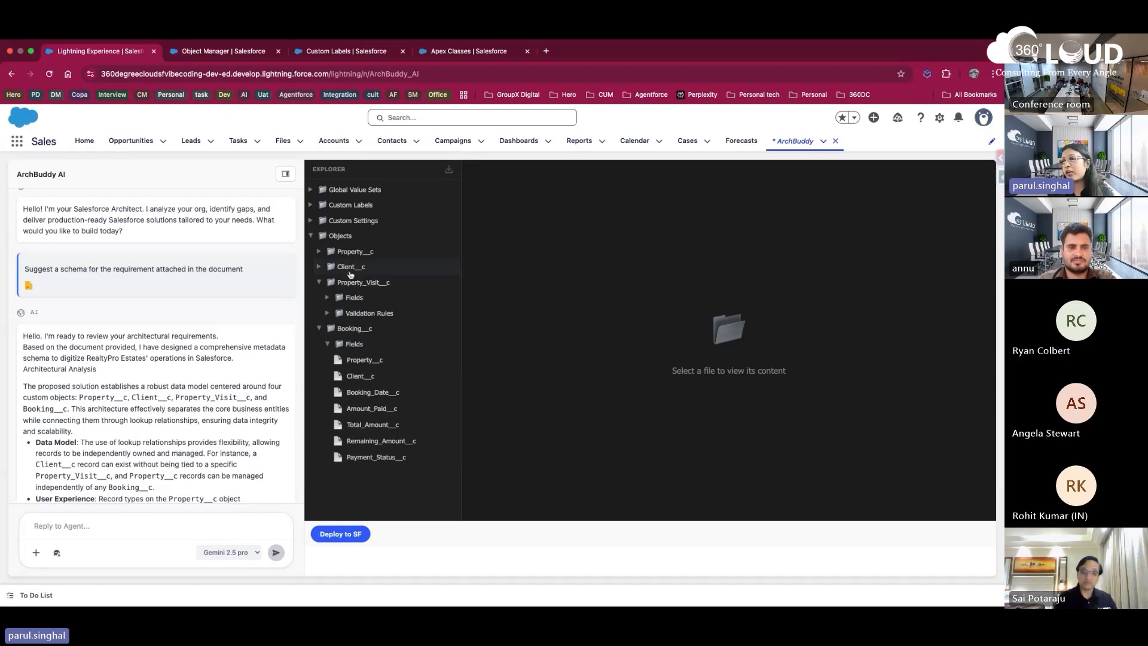
left_click(351, 266)
left_click(358, 295)
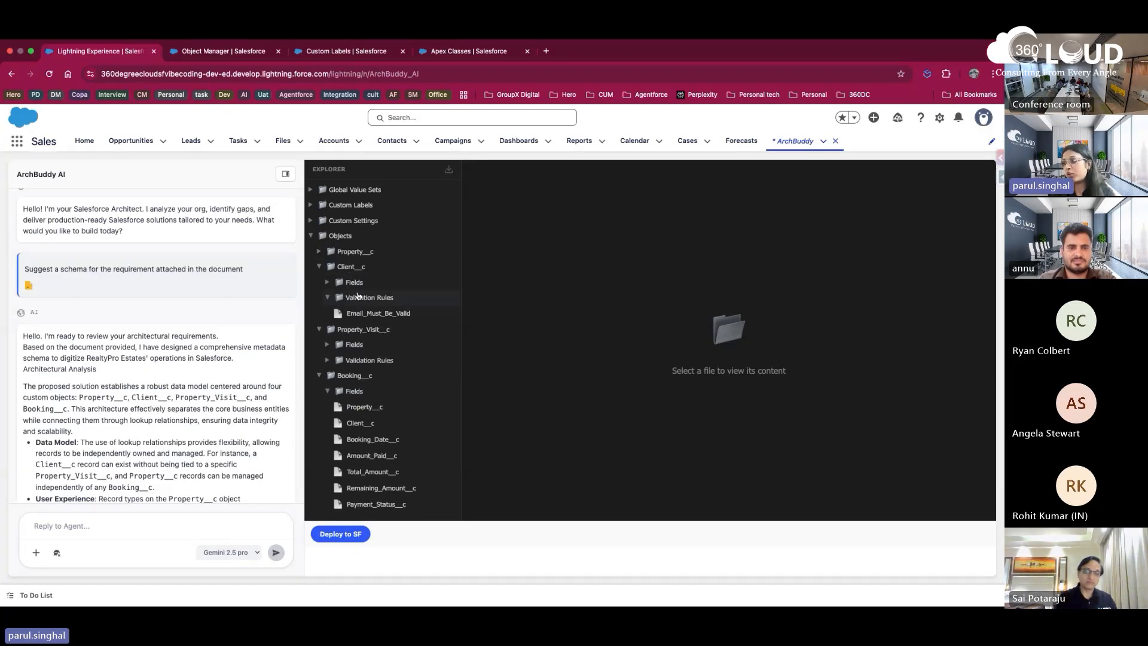
left_click(371, 313)
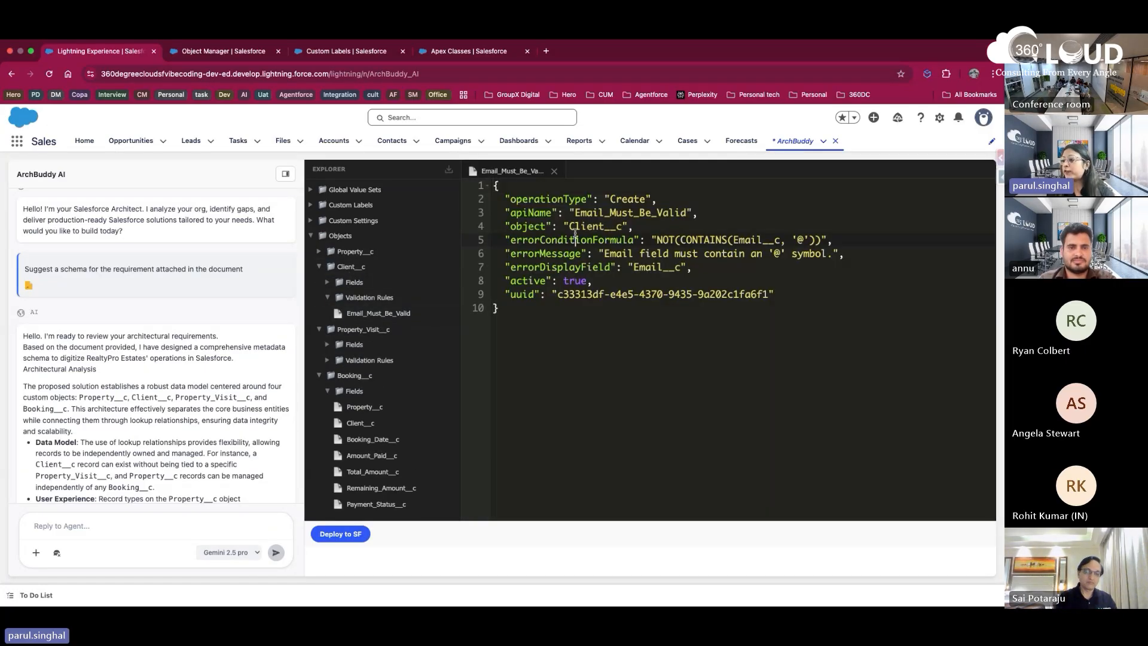
left_click_drag(523, 210, 699, 215)
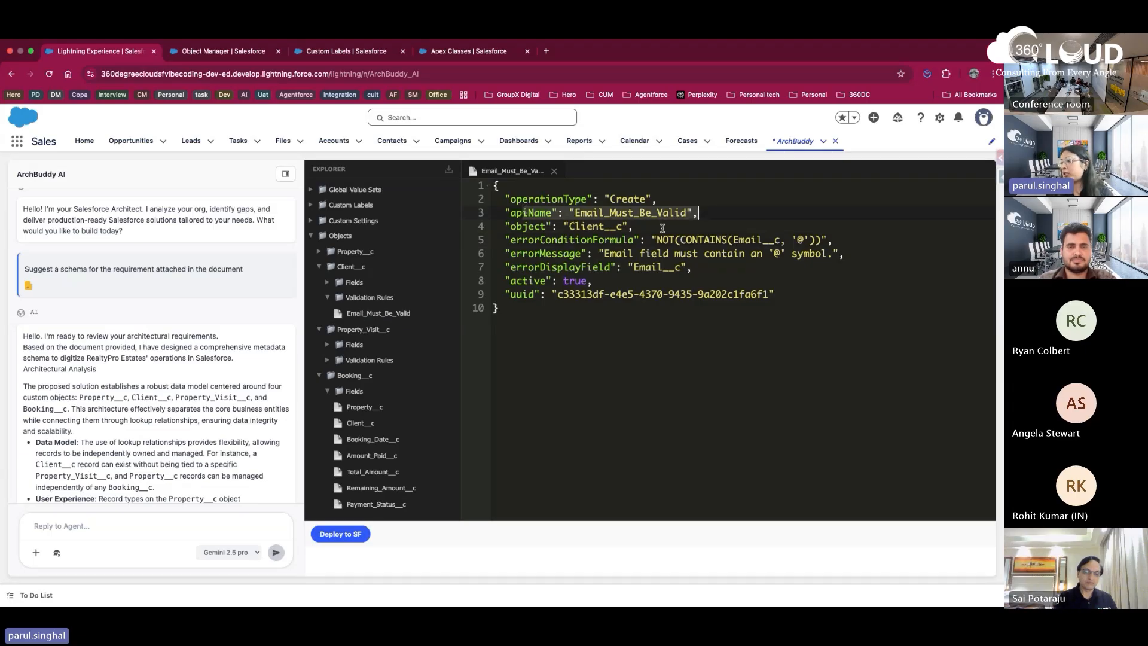
left_click(545, 228)
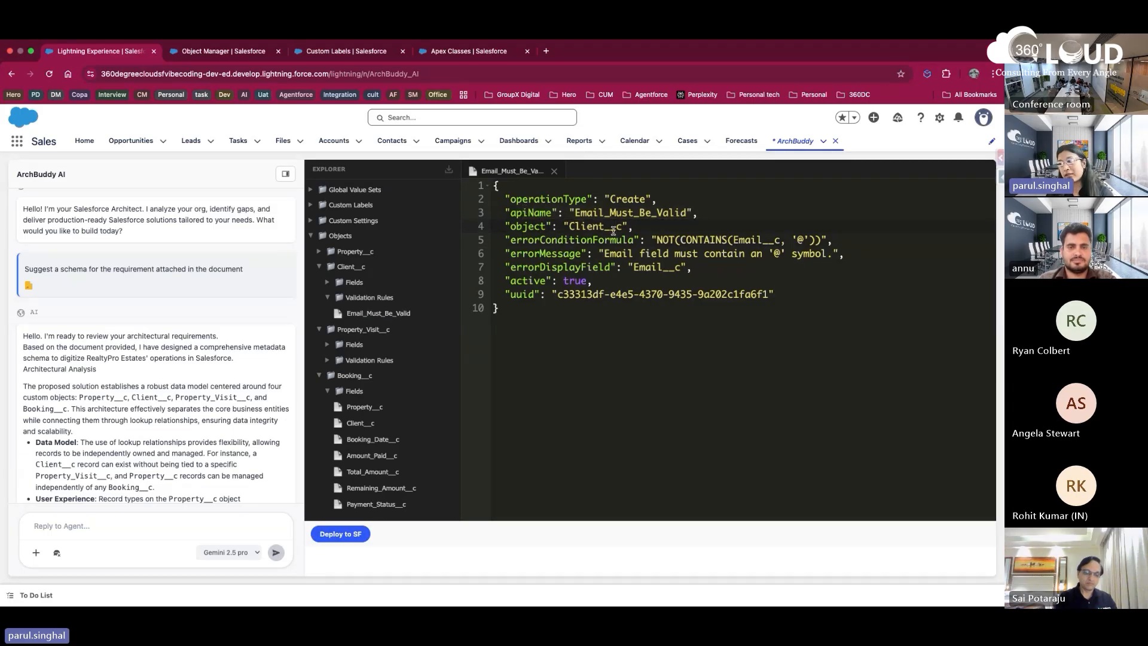
left_click_drag(591, 239, 803, 240)
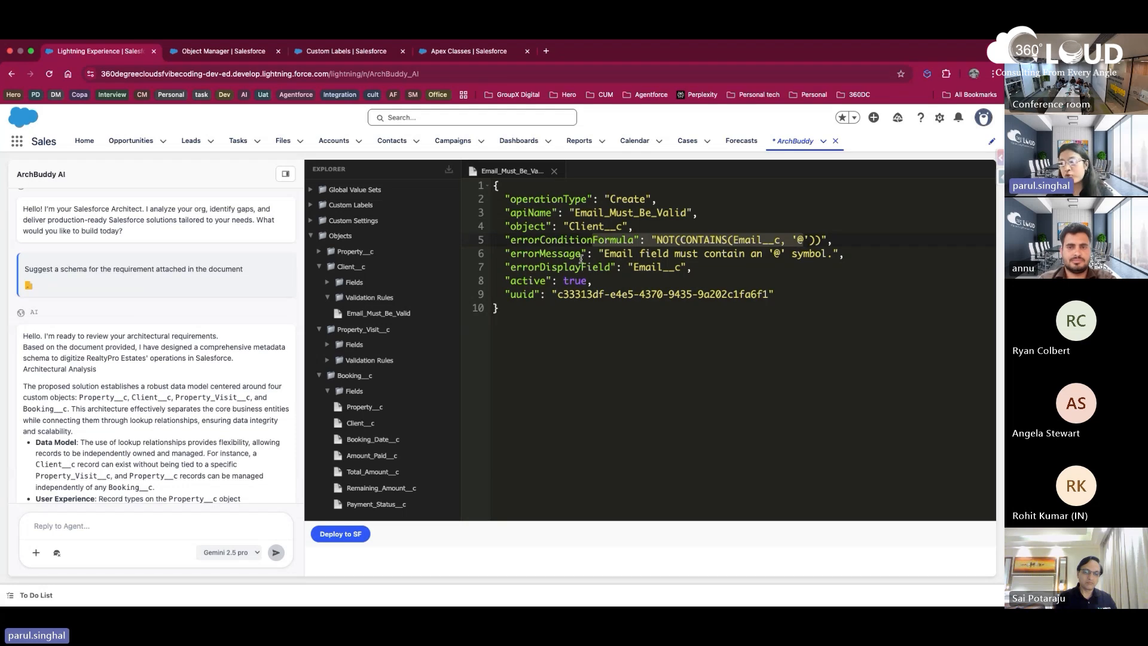
left_click_drag(563, 267, 710, 266)
left_click(709, 265)
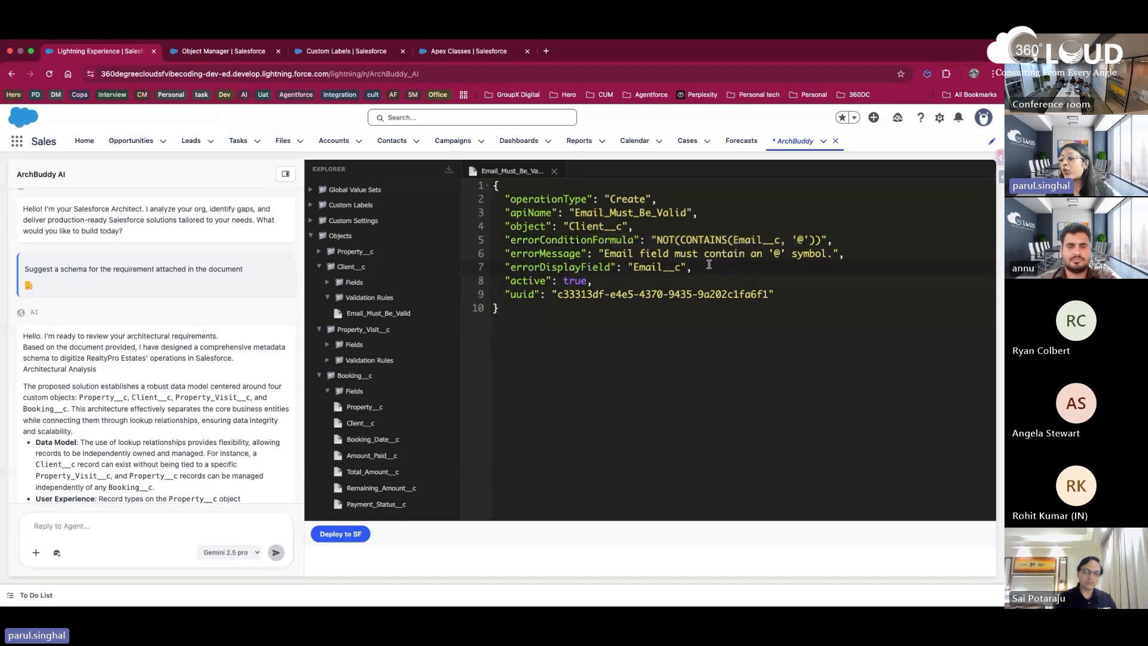
Step: Inspect the RealtyPro_Settings__c custom setting's Default_Commission__c field and the definition of the Welcome_Message custom label
scroll(709, 265, "down", 1)
scroll(709, 265, "up", 1)
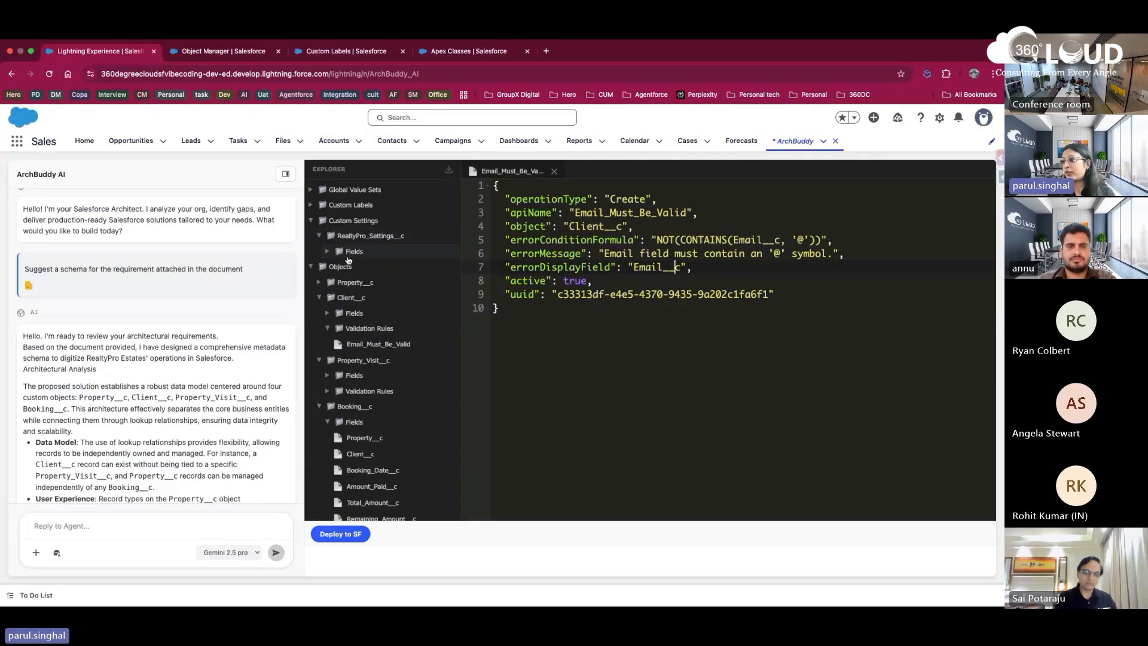
left_click(356, 275)
left_click(350, 205)
left_click(366, 222)
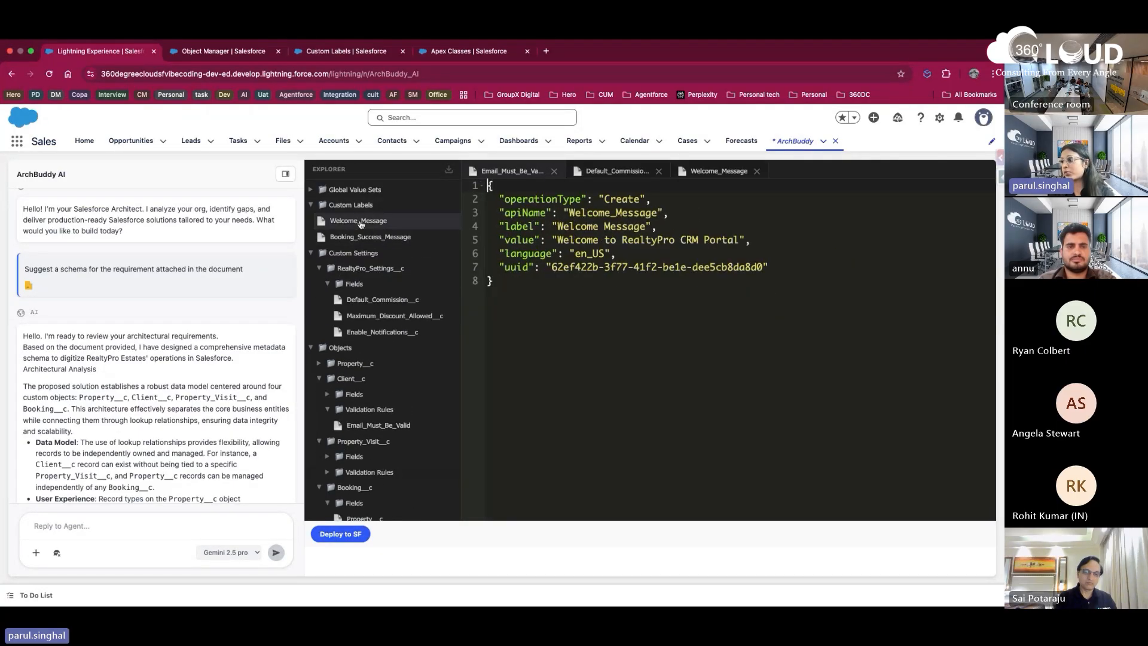
left_click_drag(533, 213, 644, 254)
left_click(643, 254)
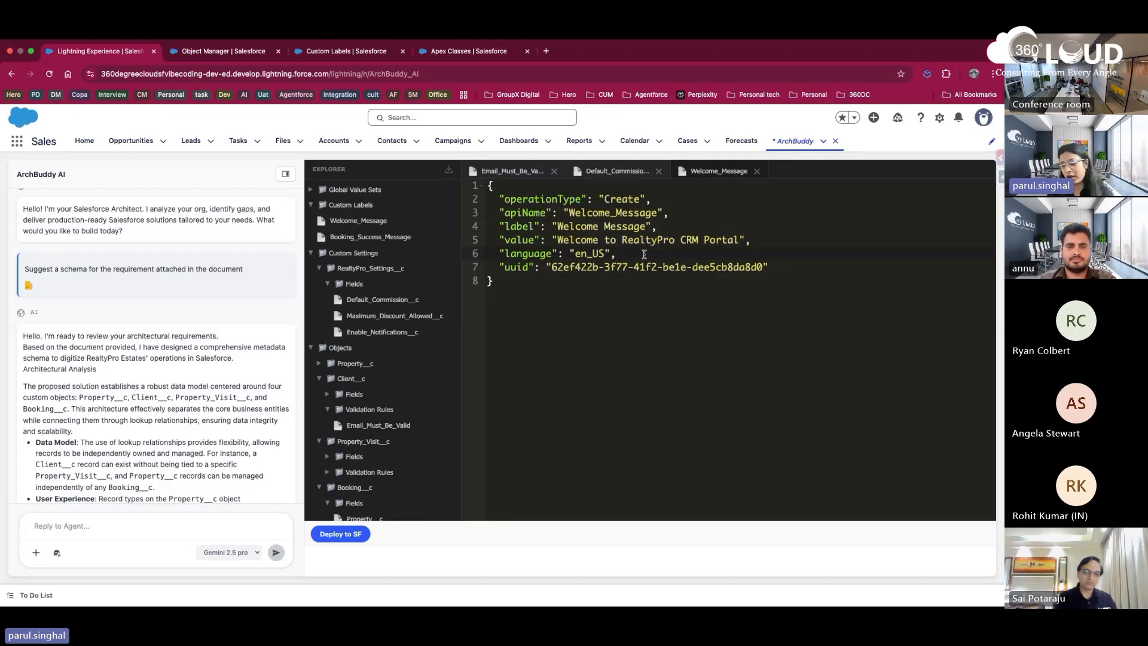
Step: Deploy the generated metadata to Salesforce and expand the deployment status details
left_click(336, 535)
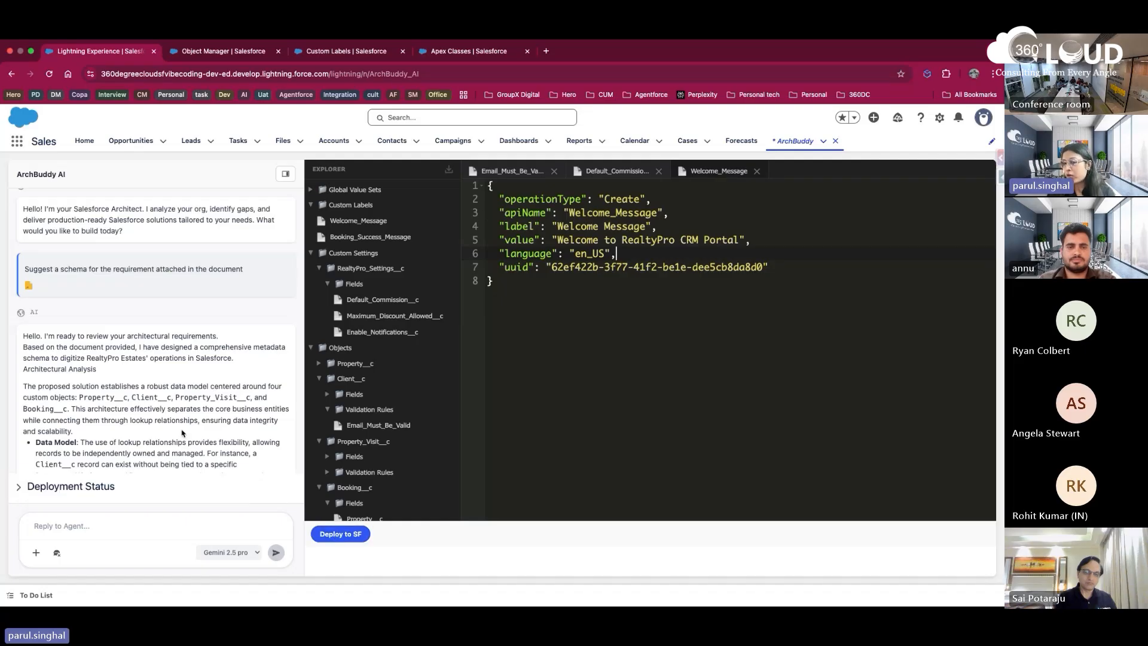
left_click(70, 487)
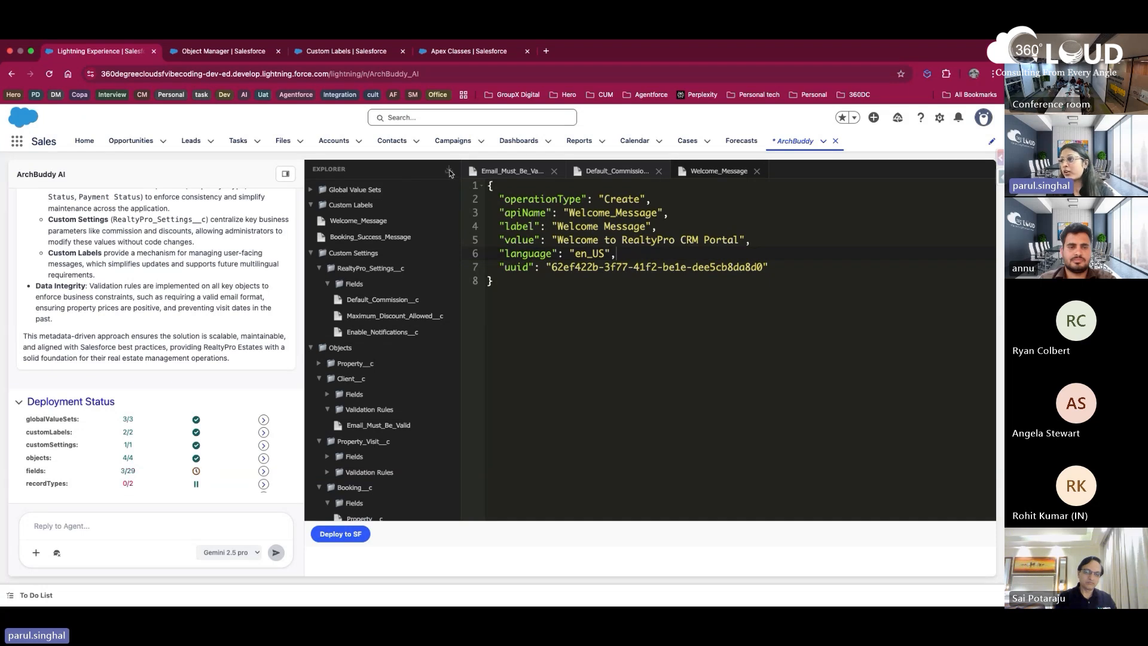
Step: Download the generated metadata as an Excel file and open the Salesforce_Metadata (6) workbook in Excel
left_click(450, 172)
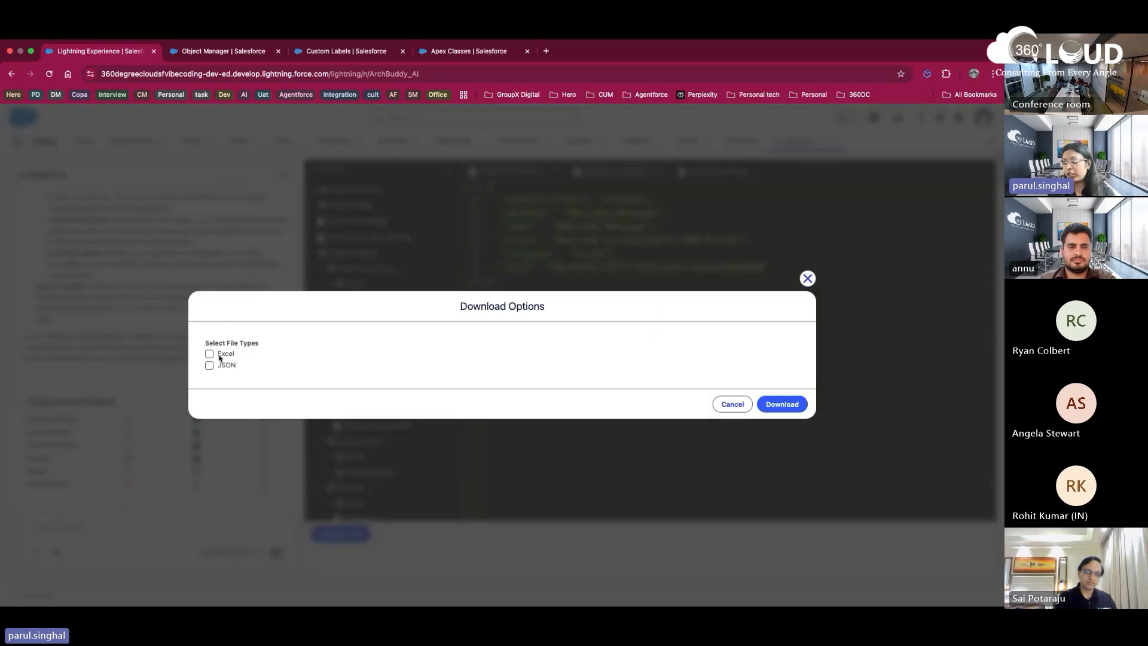
left_click(223, 356)
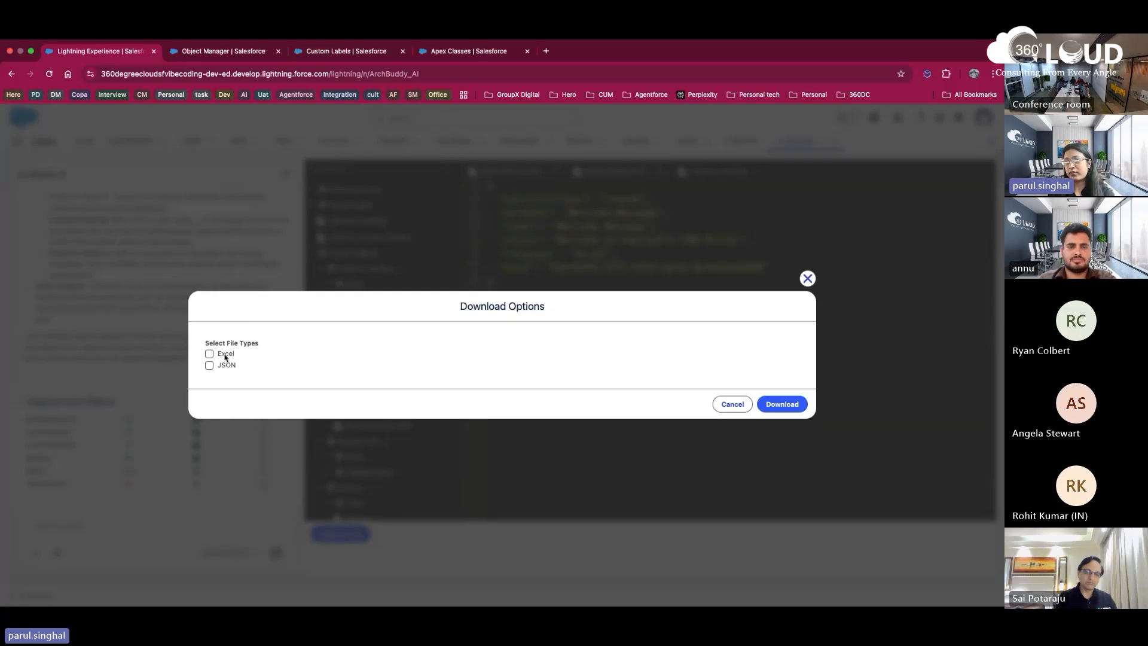
left_click(224, 357)
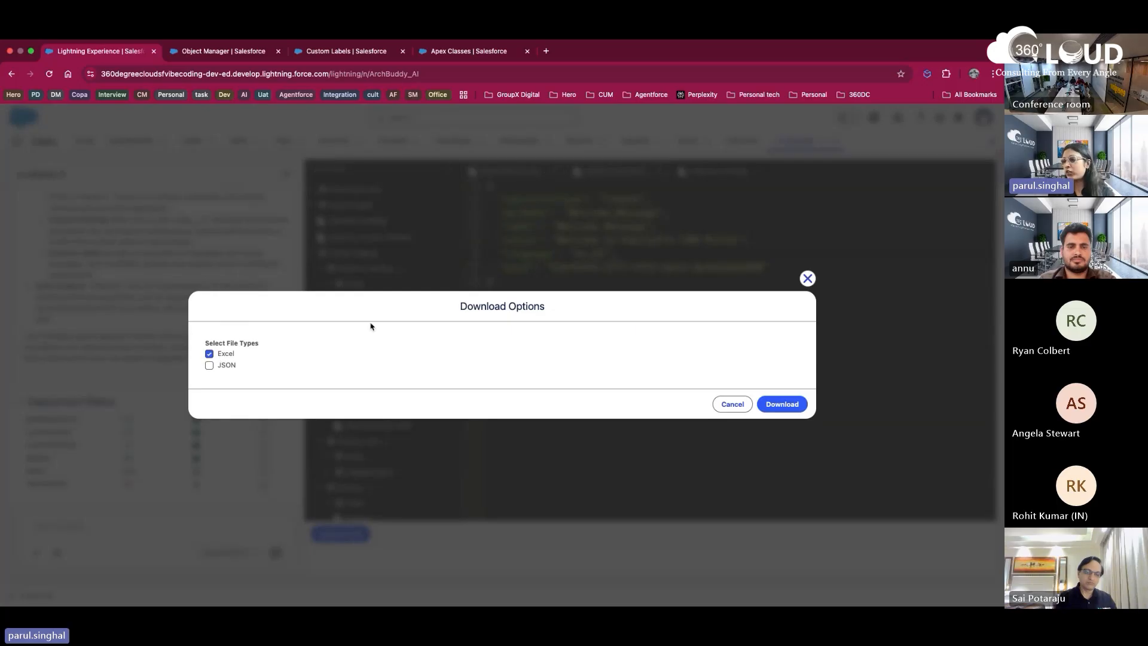
left_click(783, 404)
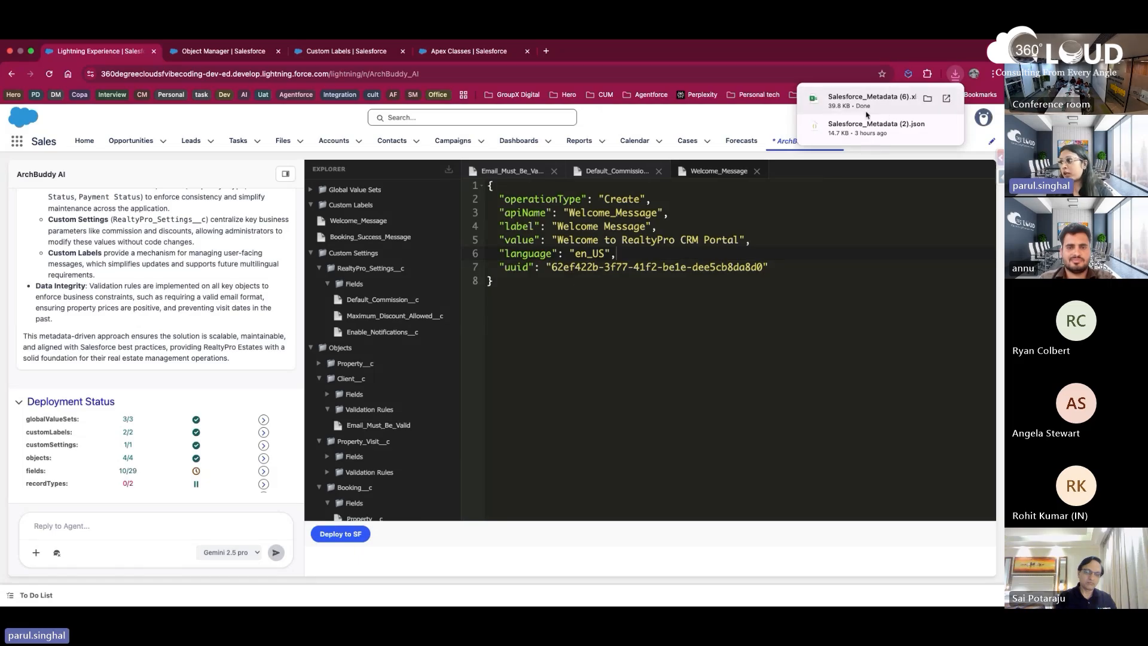
left_click(867, 109)
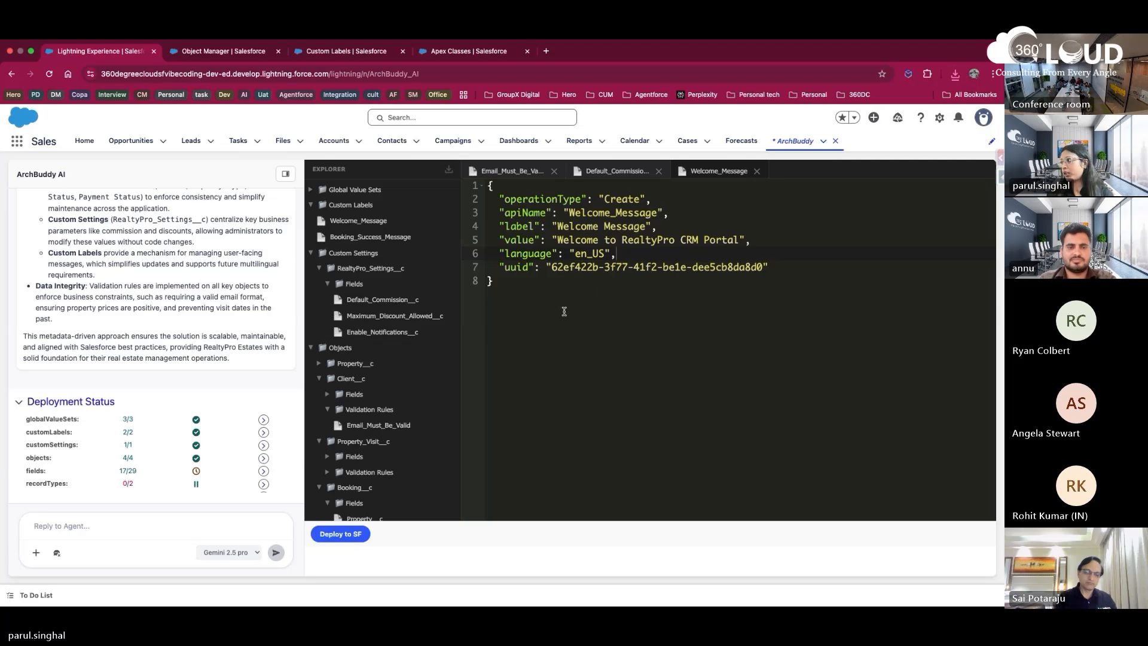
left_click(841, 131)
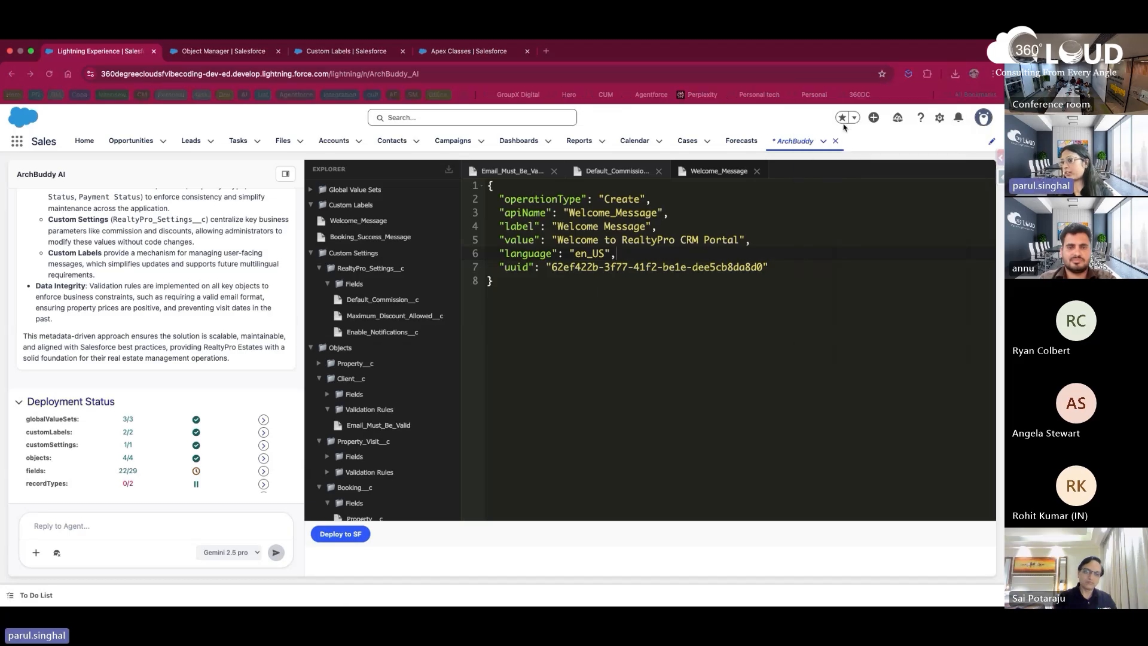
left_click(221, 312)
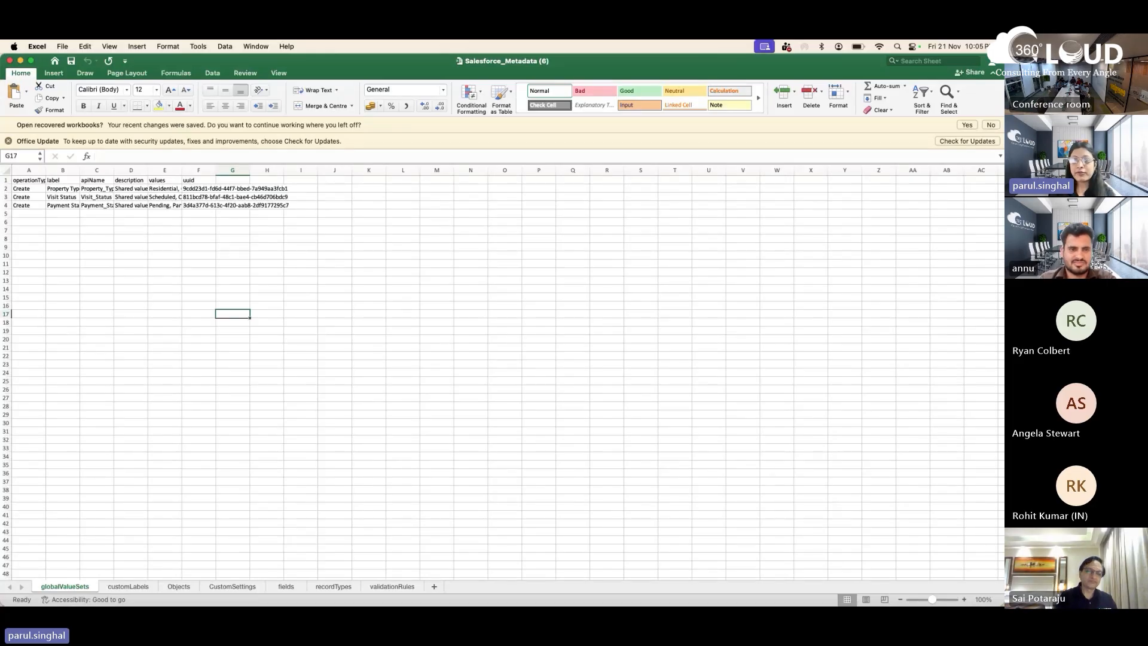
key("super+Tab")
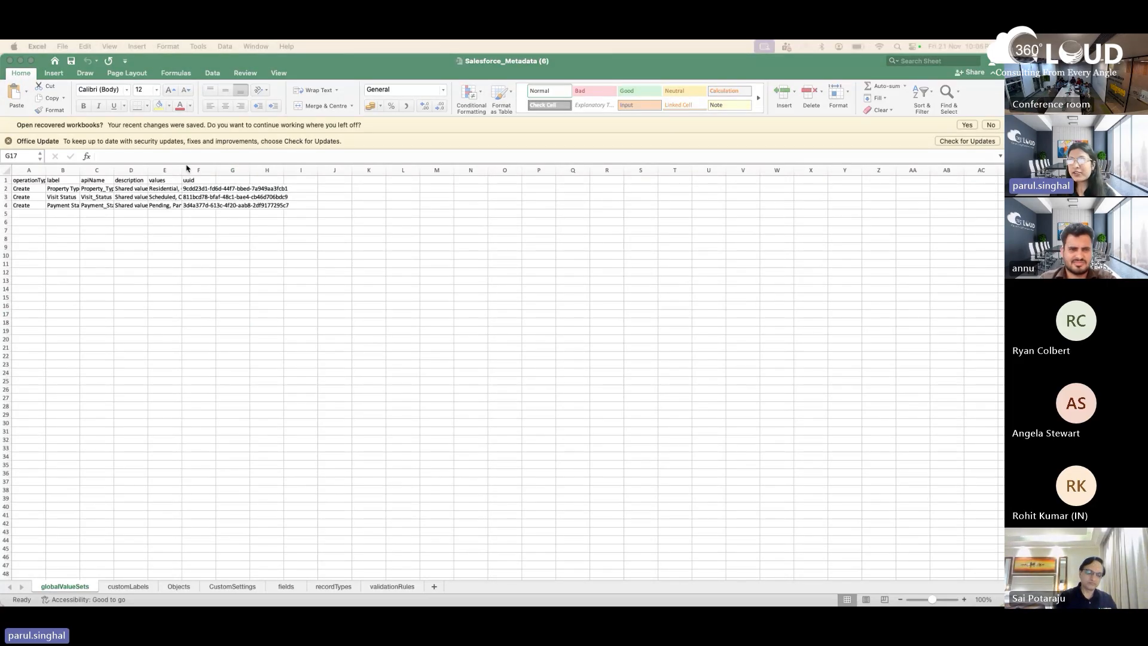
key("super+Tab")
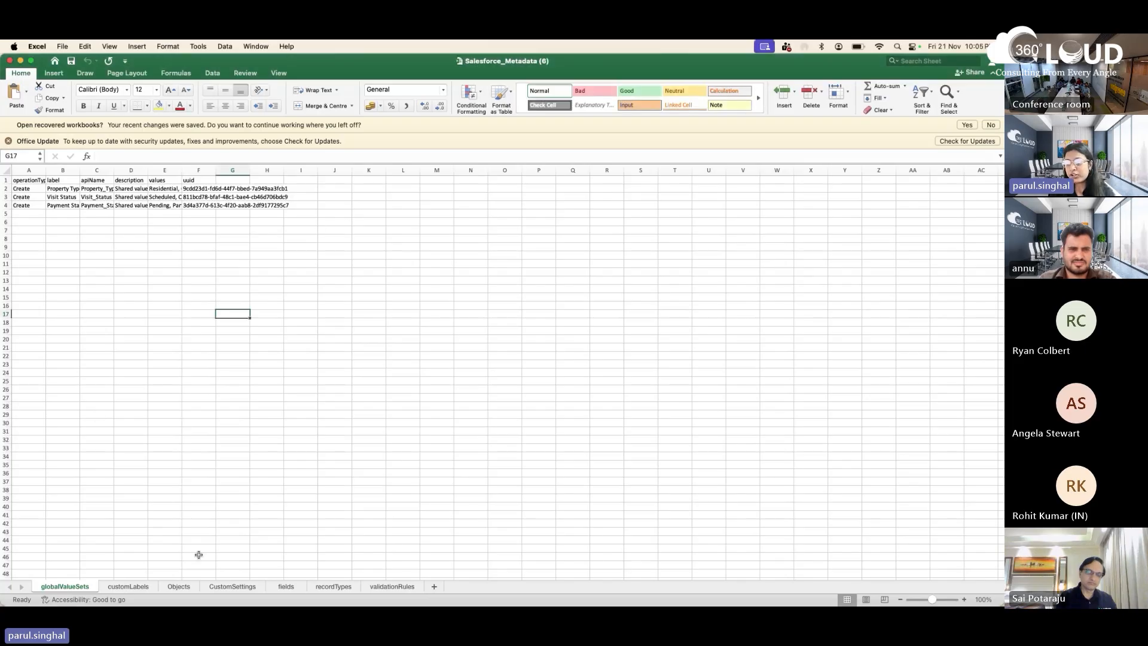
Step: Examine the workbook's customLabels, Objects, CustomSettings, fields, recordTypes and validationRules sheets, ending on CustomSettings
left_click(135, 584)
left_click(185, 589)
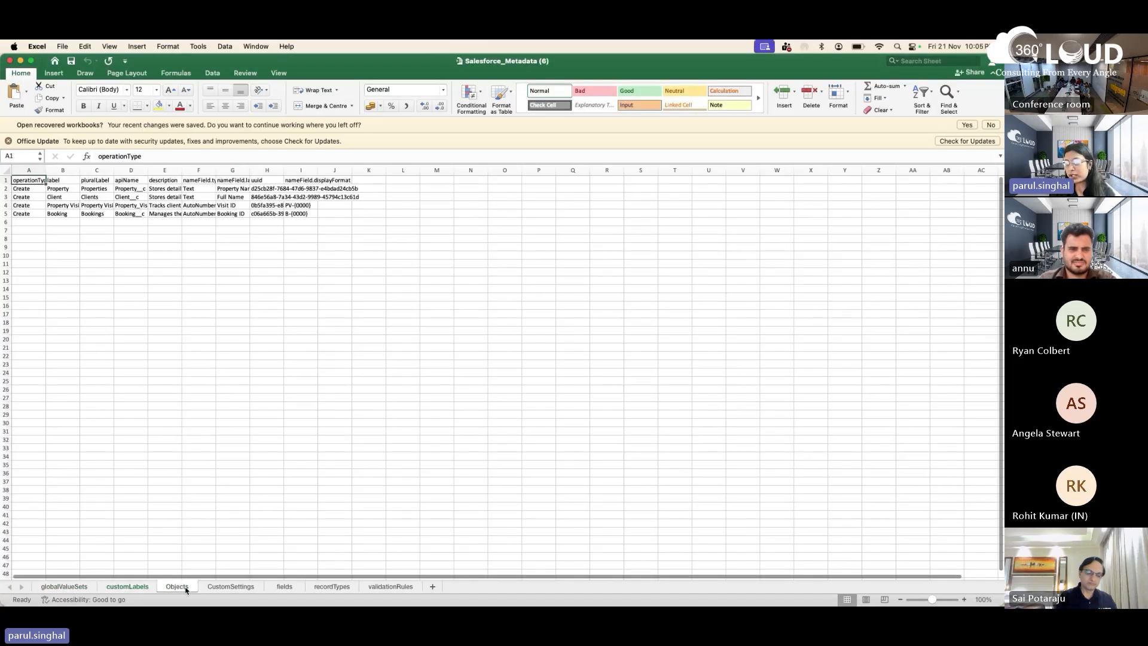
left_click(231, 588)
left_click(285, 587)
left_click(332, 587)
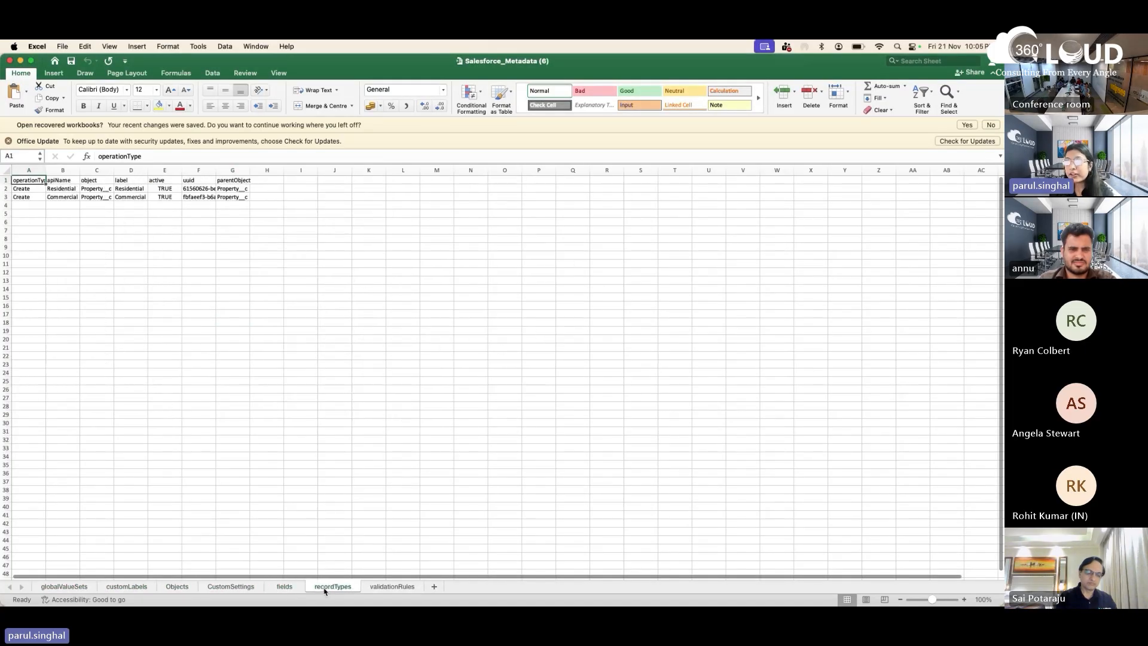
left_click(391, 586)
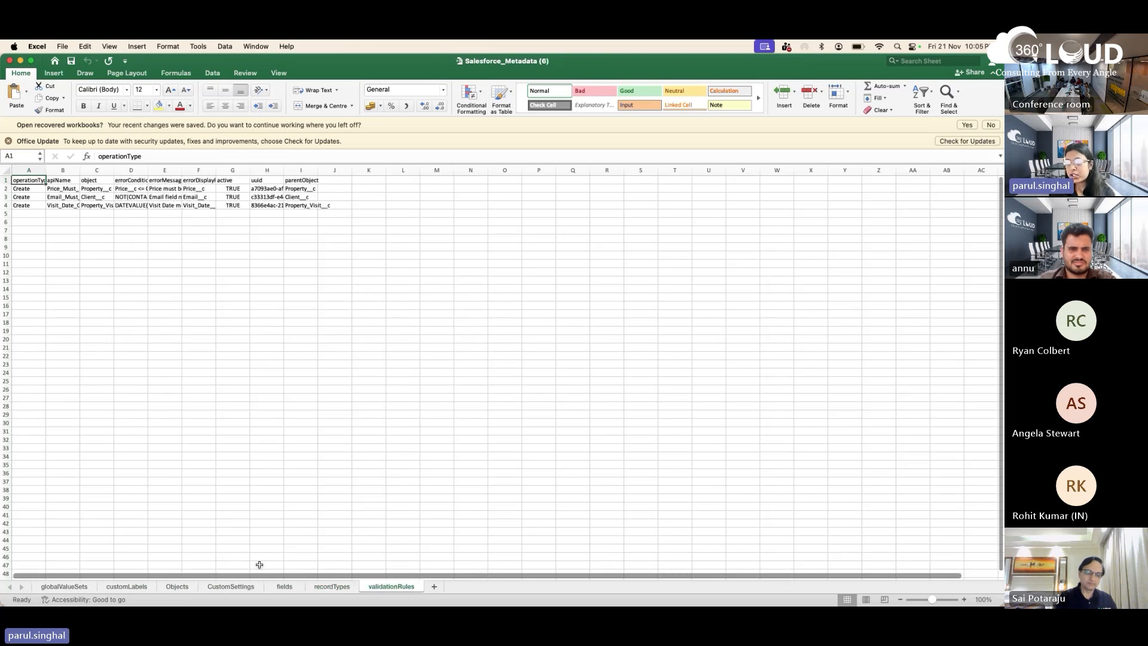
left_click(256, 586)
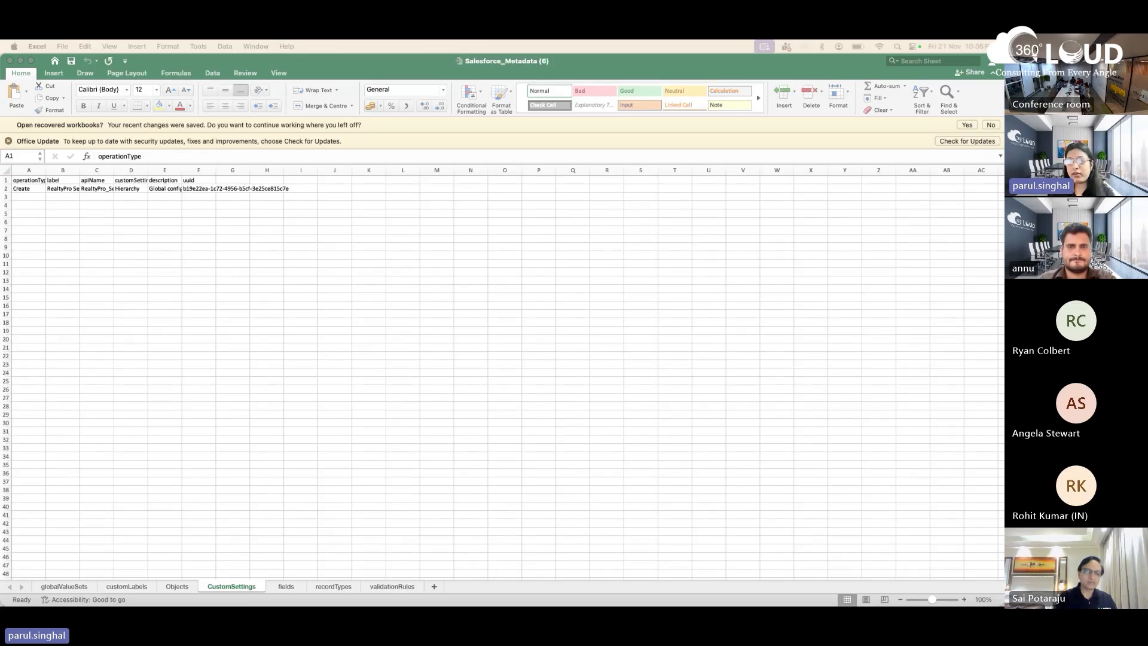
Step: Switch back to Salesforce in the browser, search the Object Manager for "proper" and view the Property Visit object's details
key("ctrl+Right")
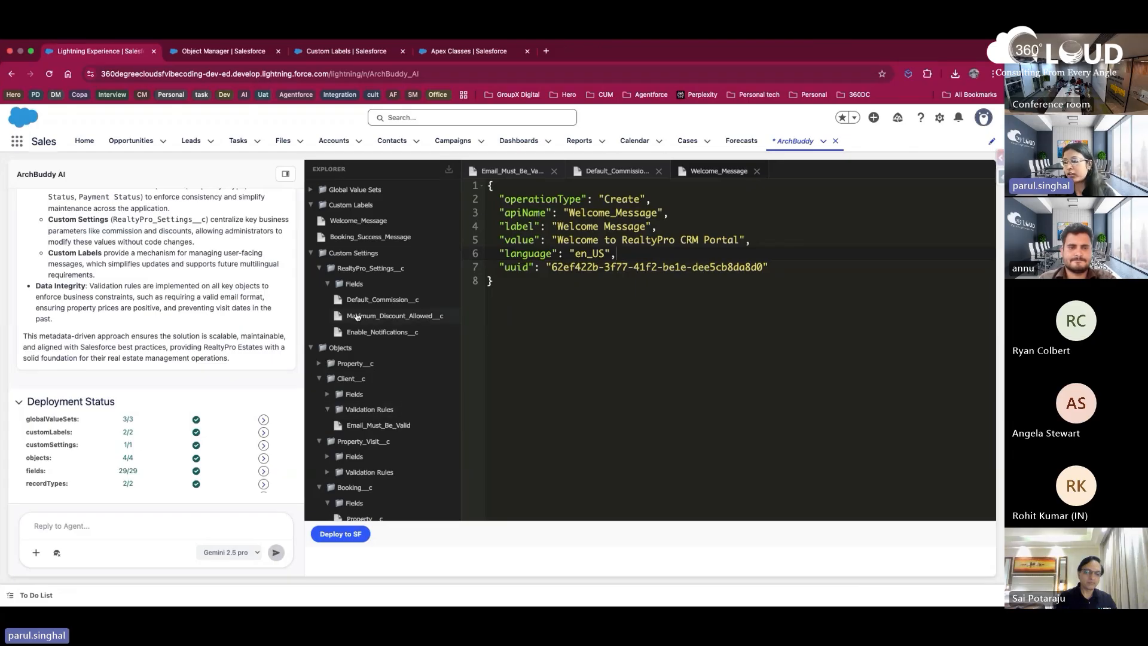
scroll(357, 317, "down", 3)
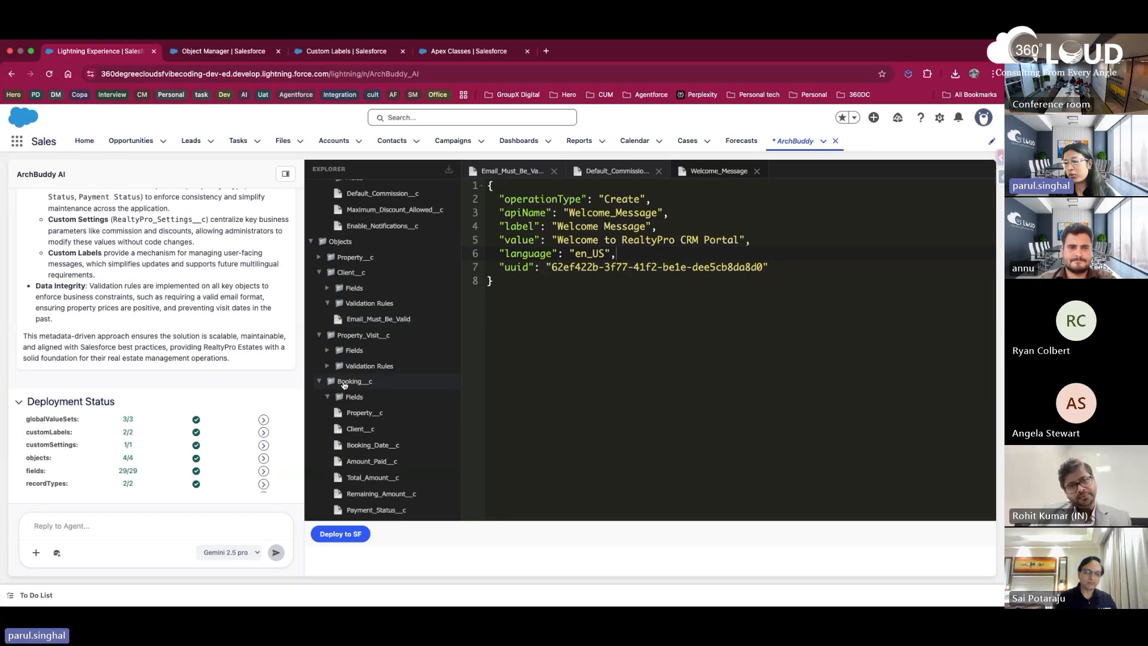
left_click(239, 52)
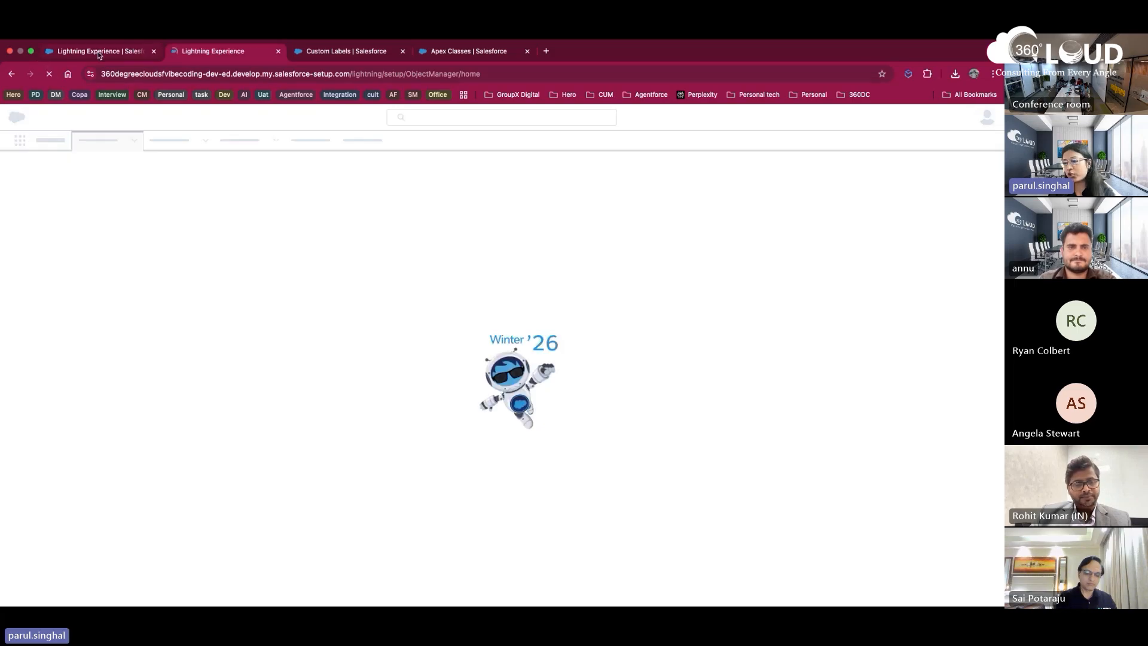
left_click(102, 52)
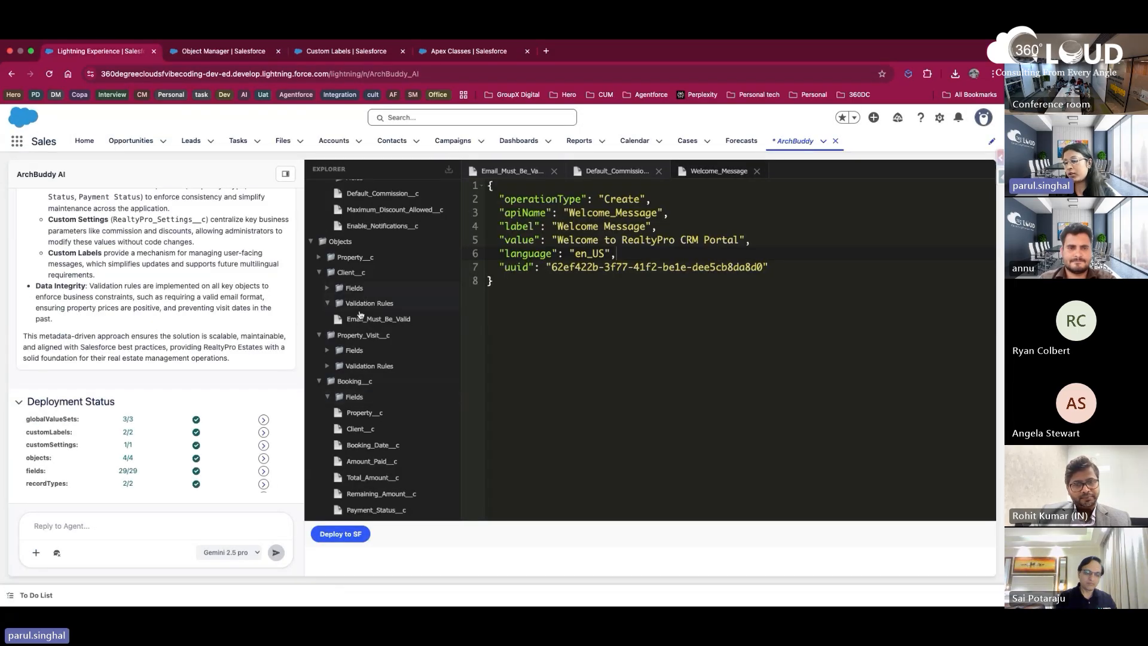
left_click(204, 53)
left_click(789, 175)
type("proper")
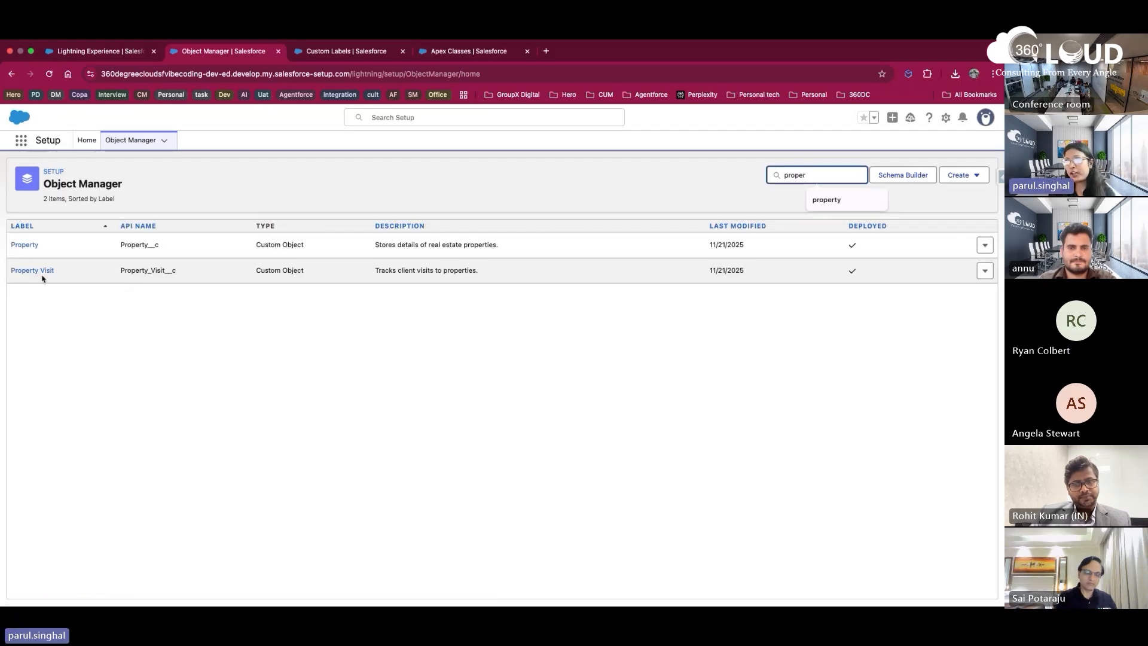
left_click(32, 270)
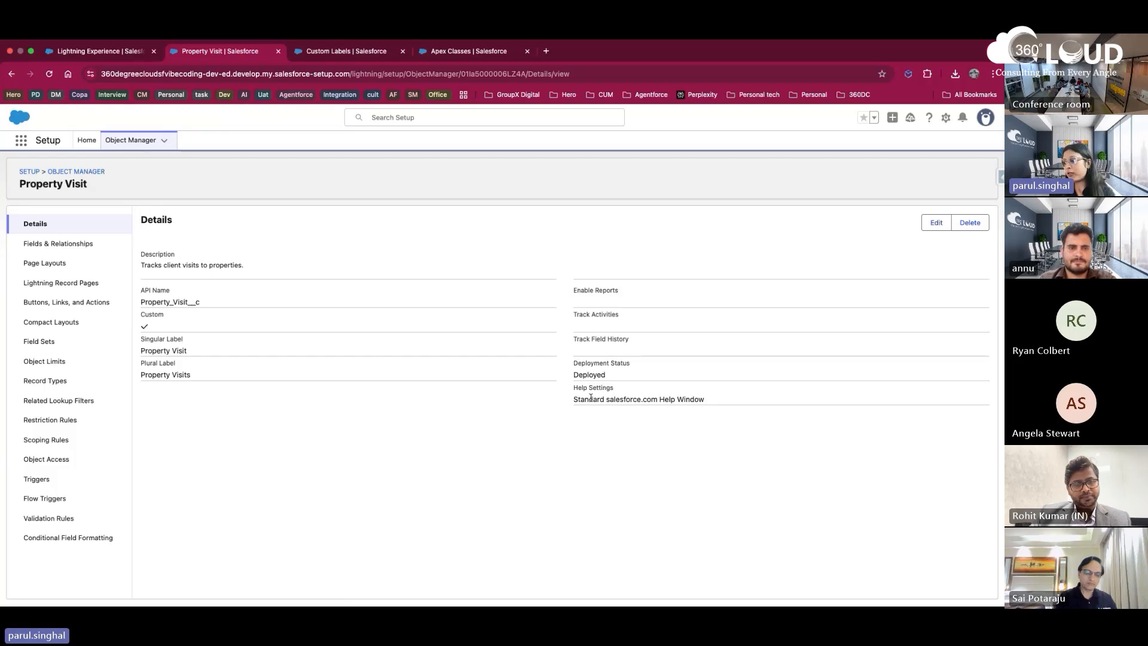
left_click_drag(587, 400, 292, 372)
left_click(204, 321)
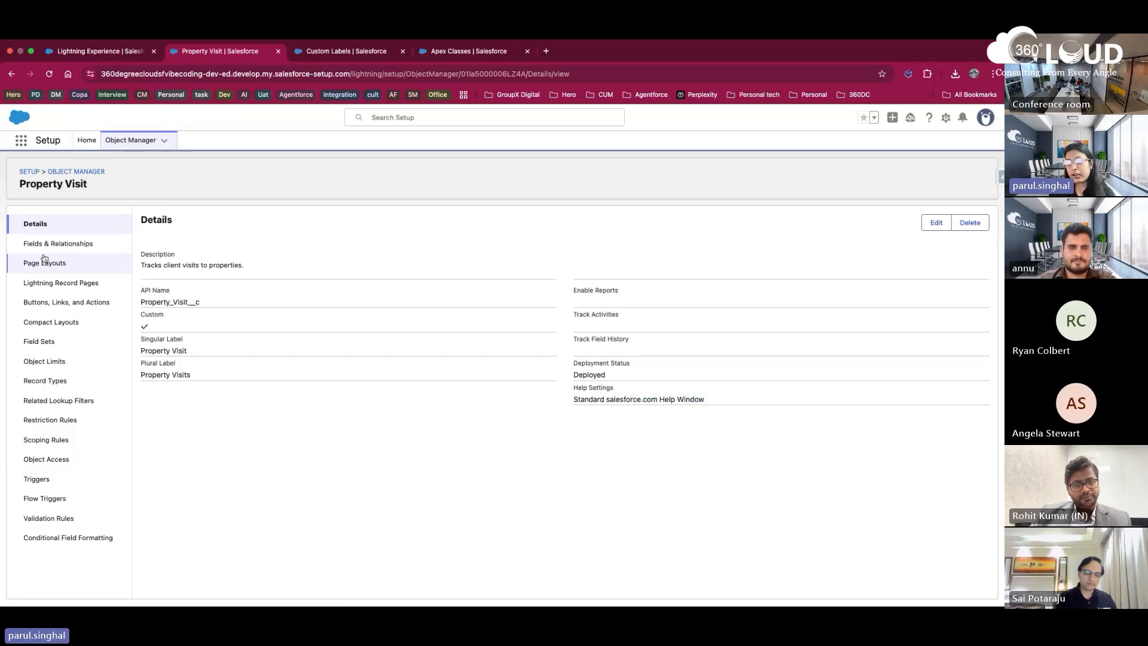
Step: Review Property Visit's fields and relationships, and open its Visit_Date_Cannot_Be_In_Past validation rule
left_click(37, 241)
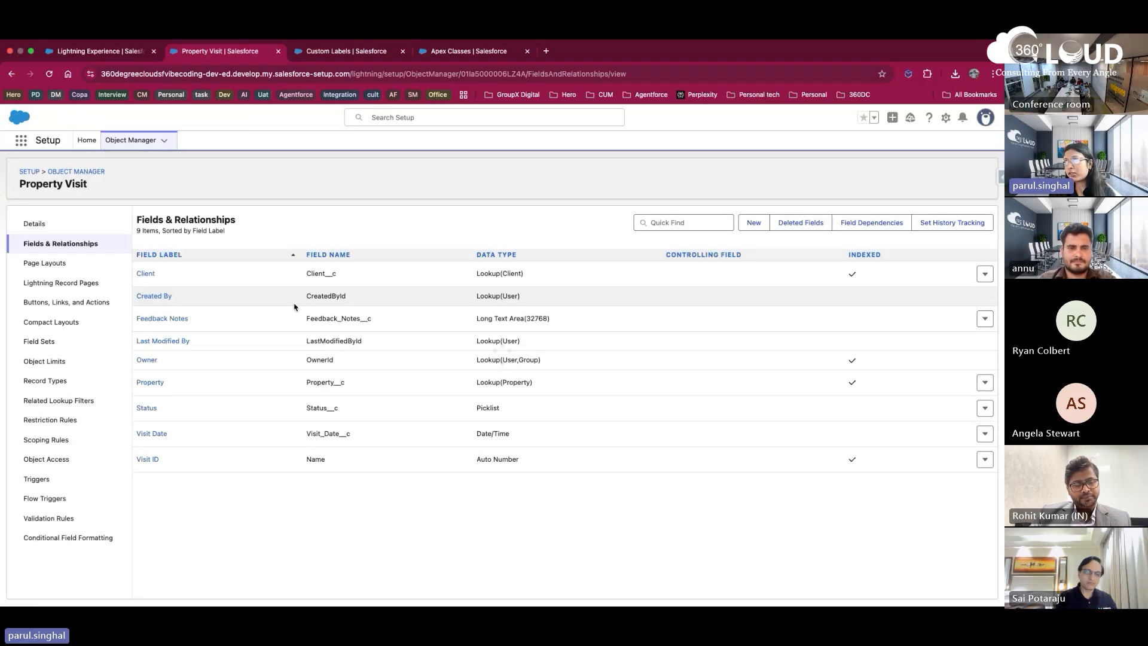
left_click(78, 518)
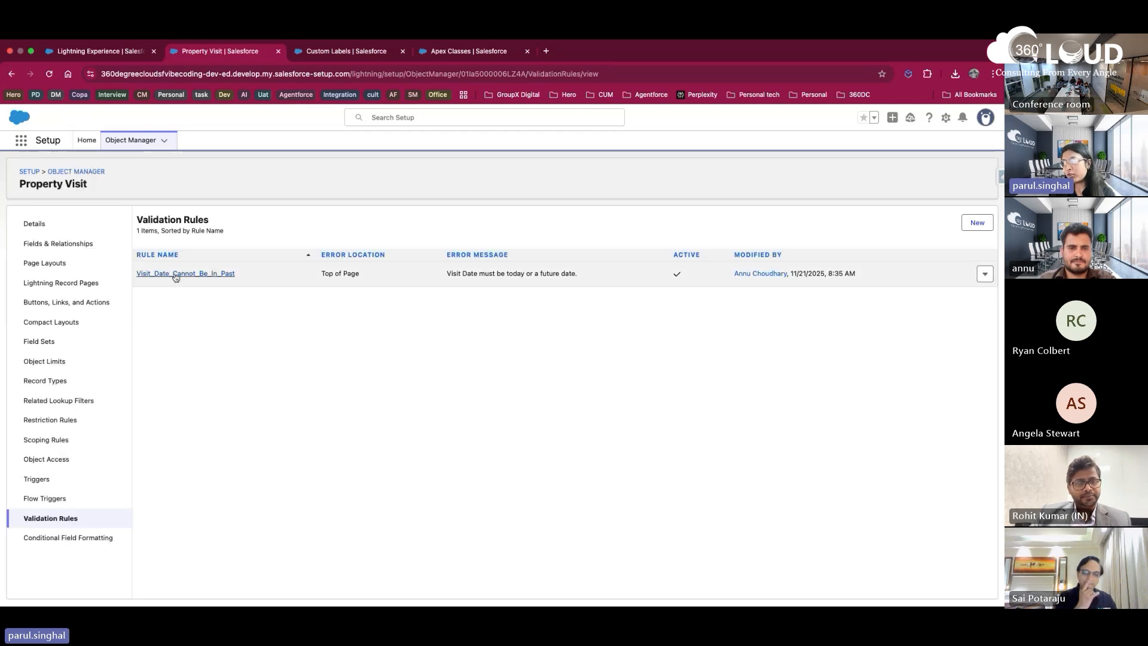
left_click(175, 274)
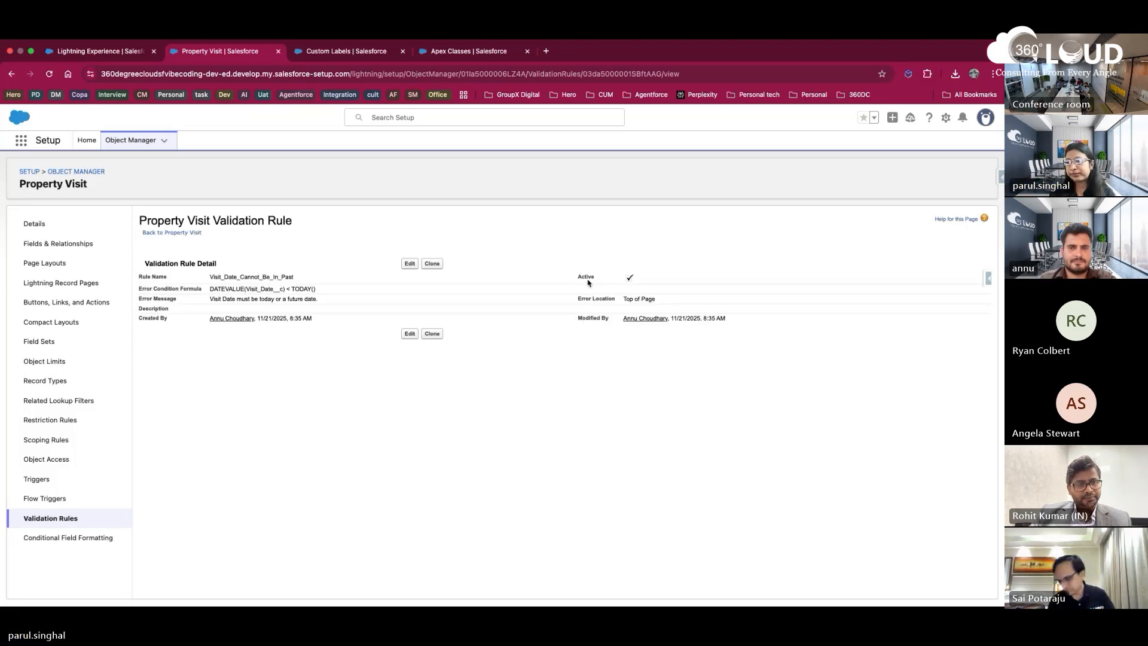
Step: Return to ArchBuddy AI, hide the metadata explorer and clear the conversation to start a new chat
left_click(99, 52)
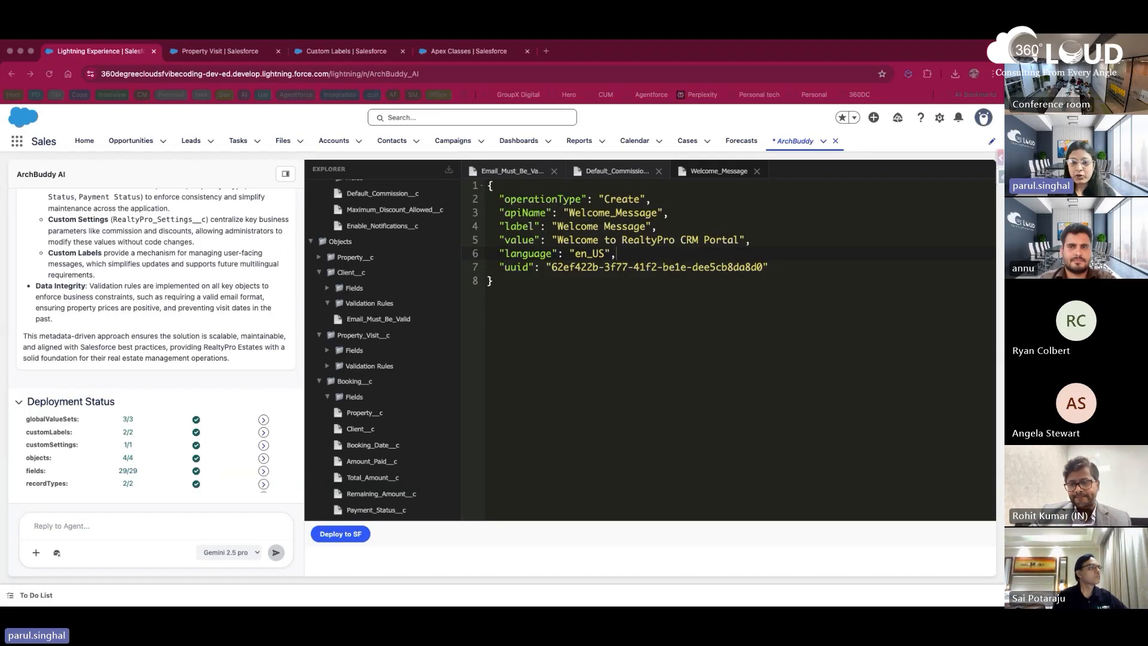
left_click(290, 182)
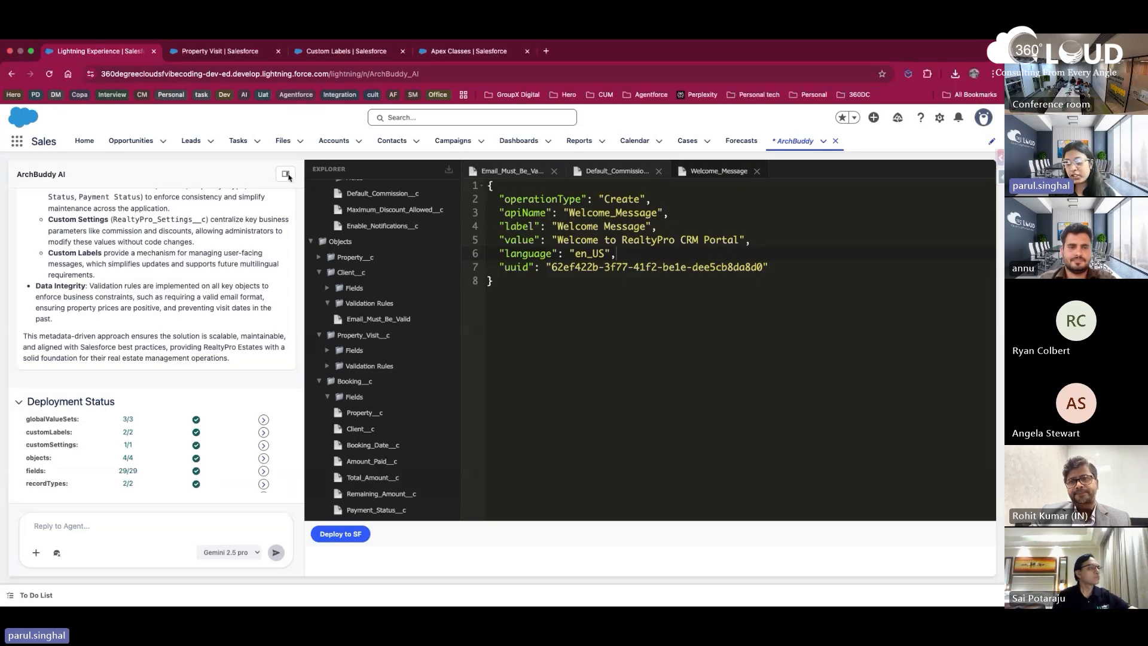
scroll(390, 225, "up", 4)
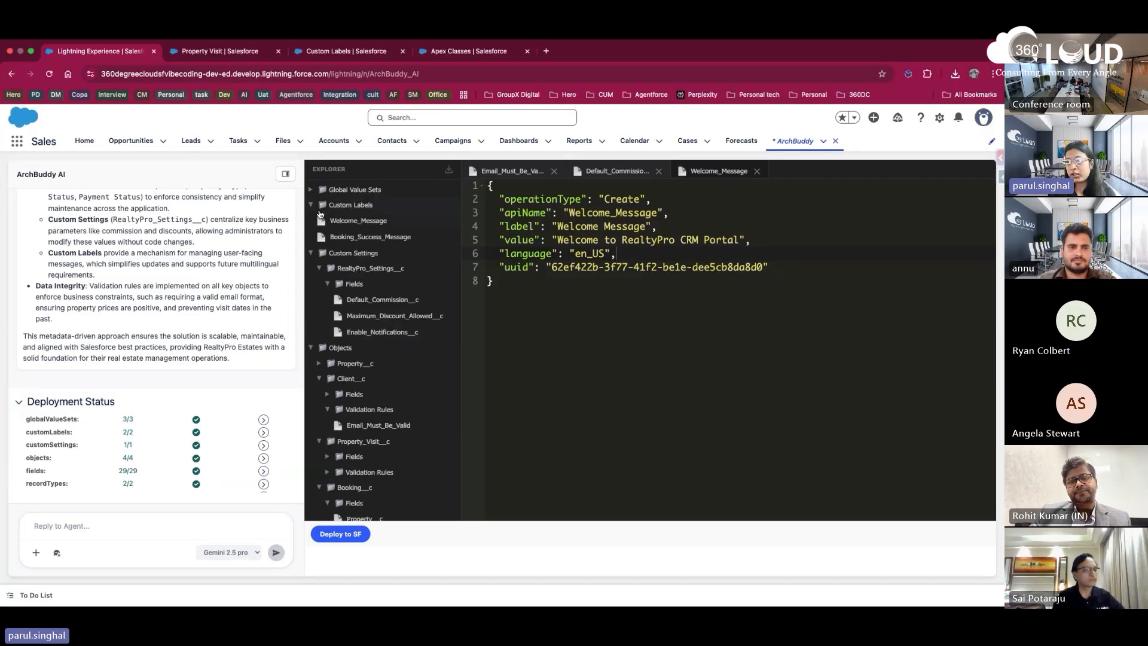
left_click(285, 174)
left_click(58, 559)
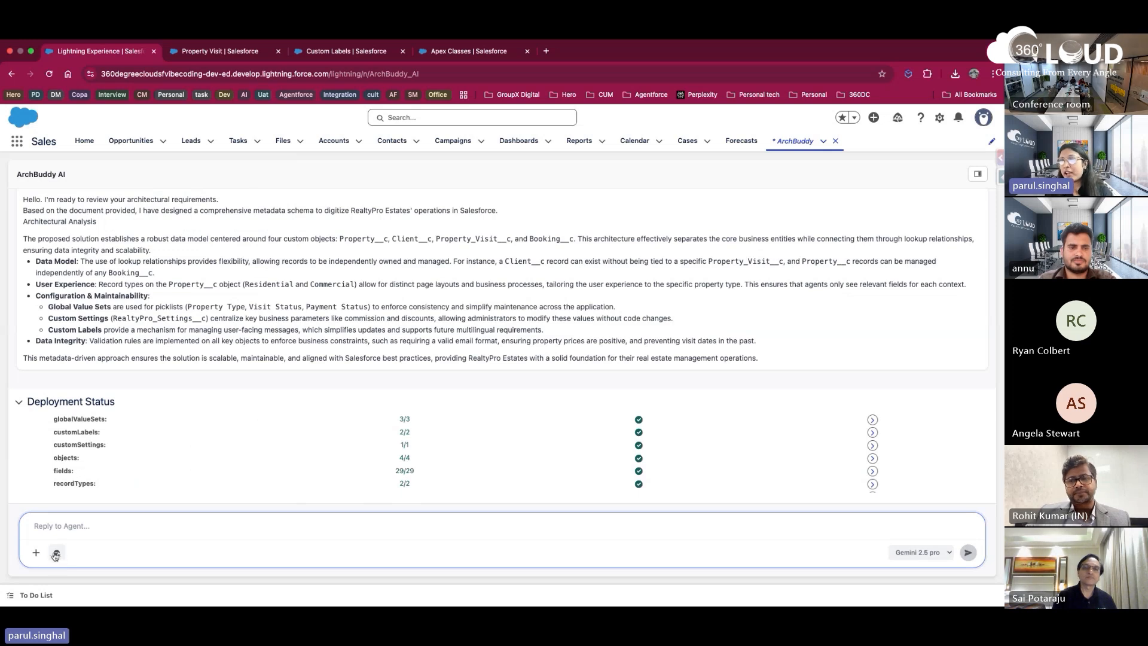
left_click(57, 553)
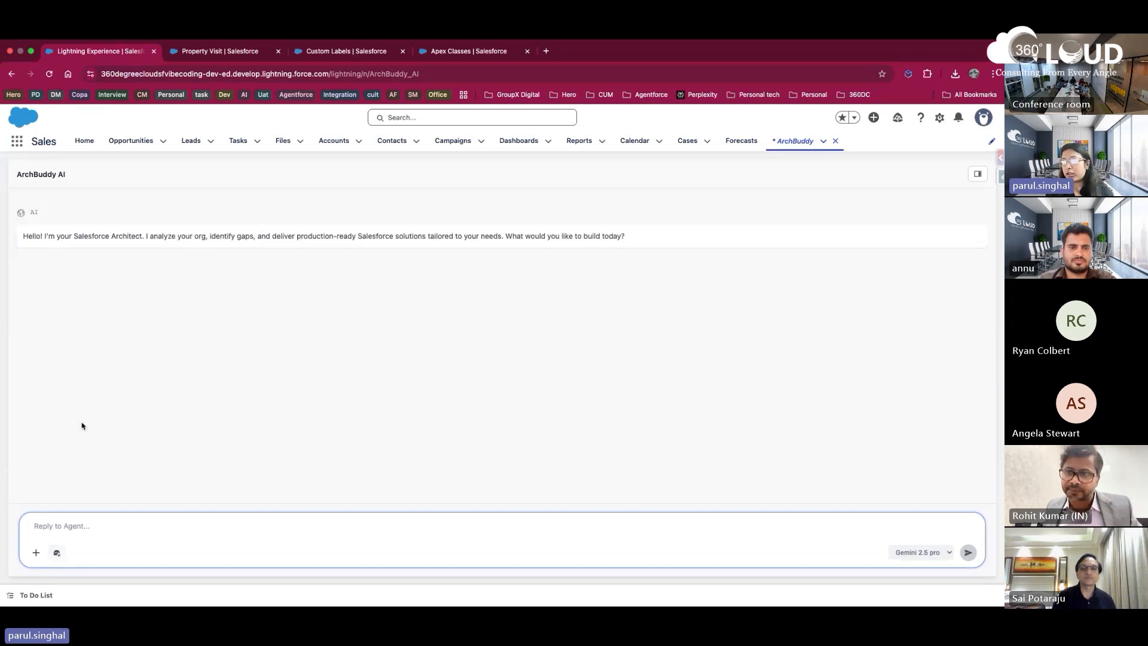
left_click(75, 527)
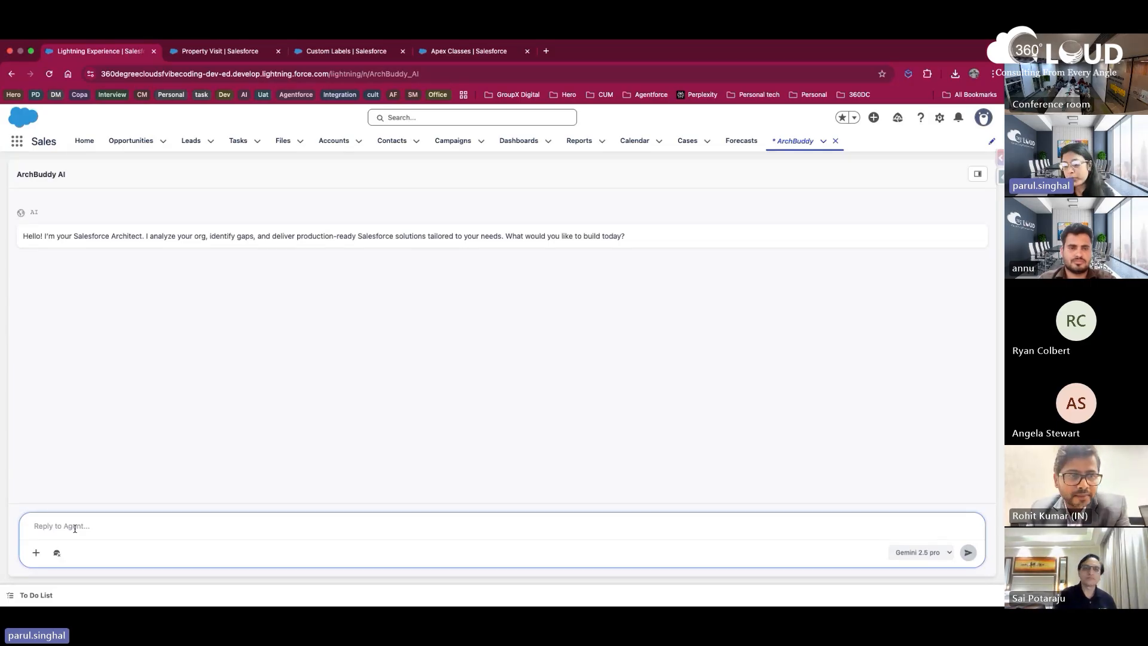
type("That was about client specific requirement which was given in the document, Now, let's see how it performs with a direct prompt-based input.")
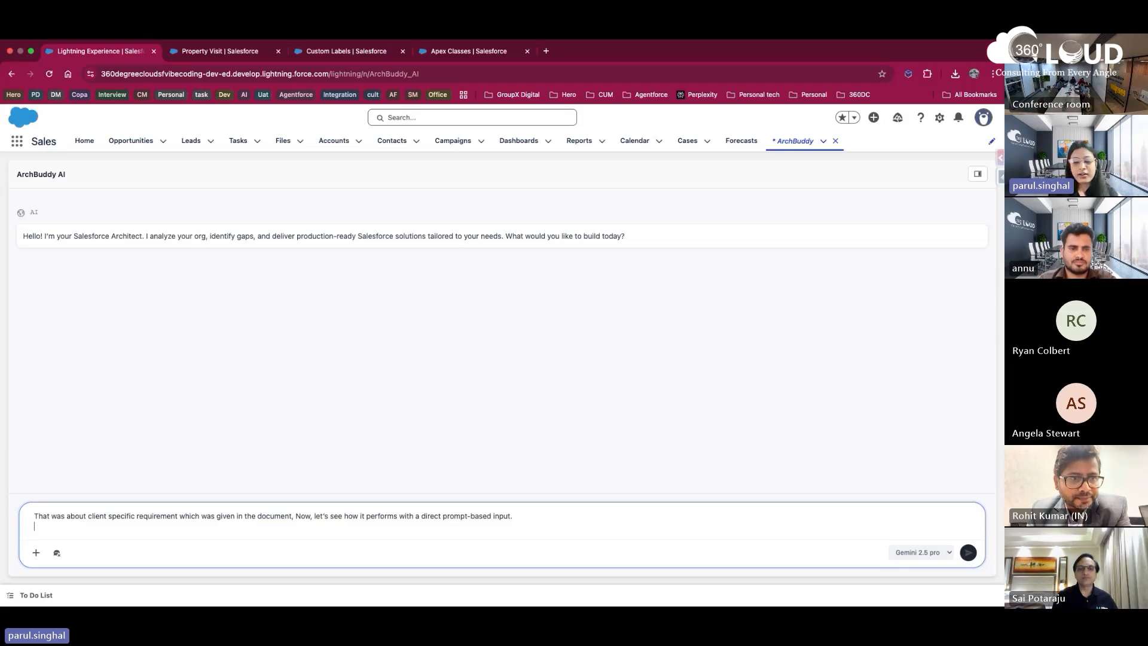
key("super+Tab")
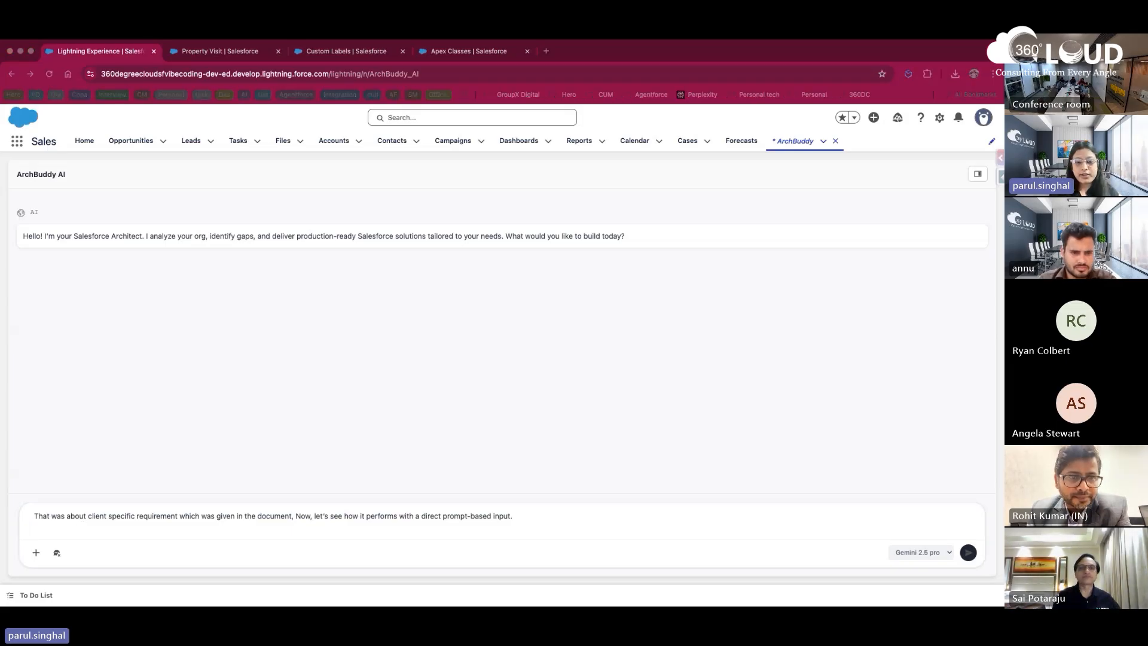
Step: Prompt the agent to build a Clinic Management App managing doctors, patients, appointments and clinic operations, and generate its full Salesforce Admin configuration schema
left_click(126, 516)
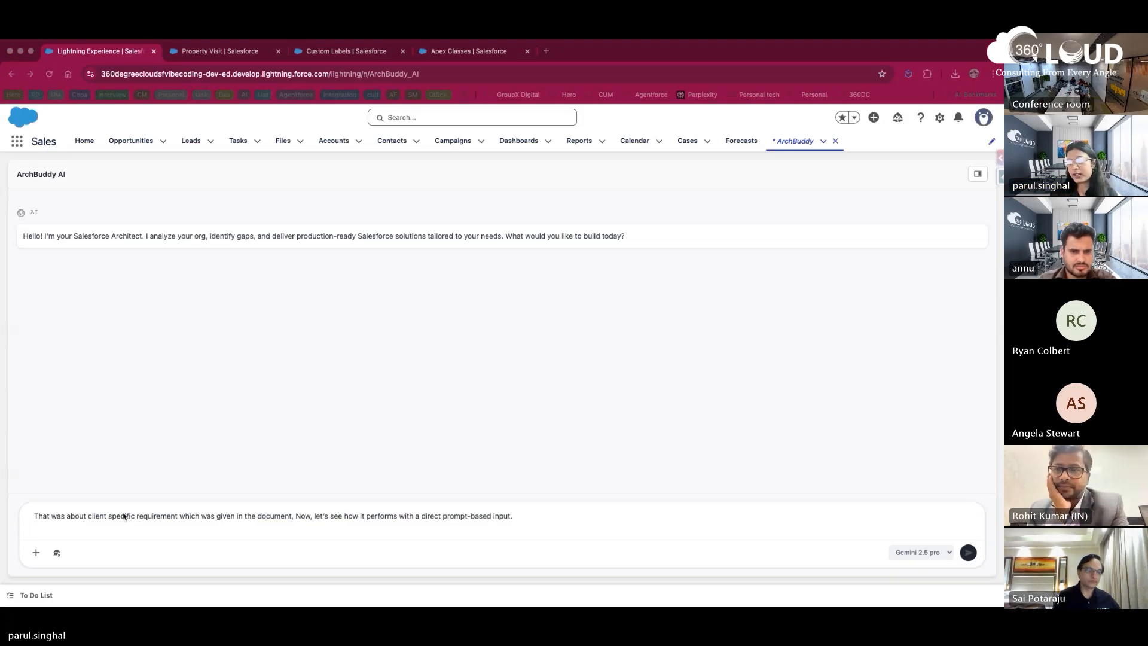
key("super+a")
type("I want to build a Clinic Management App to manage doctors, patients, appointments and all clinic operations end-to-end. Analyze what entities, relationships and admin configuration are needed across the app and generate the full Salesforce Admin configuration schema so it's ready to use.")
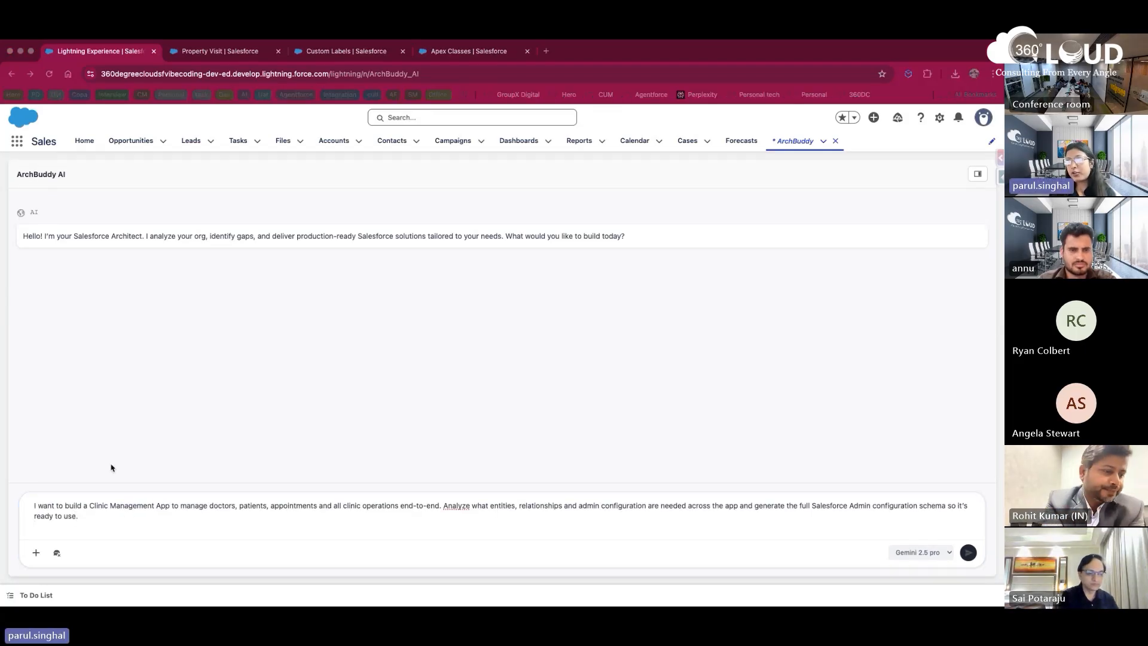
left_click(99, 514)
key("Return")
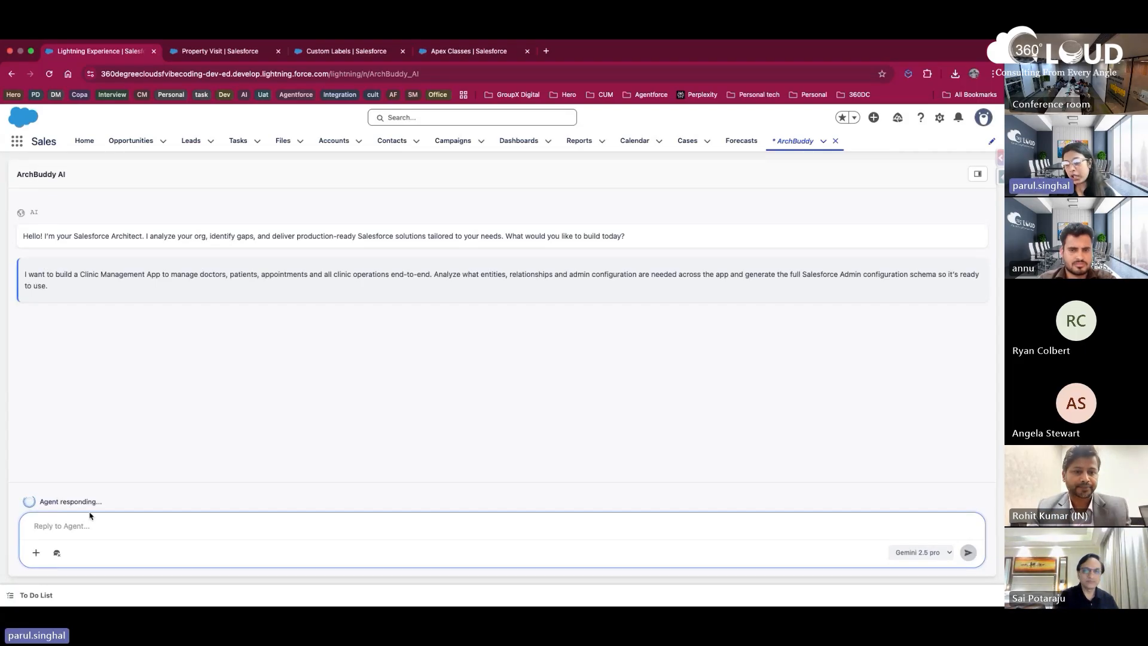
scroll(203, 299, "up", 1)
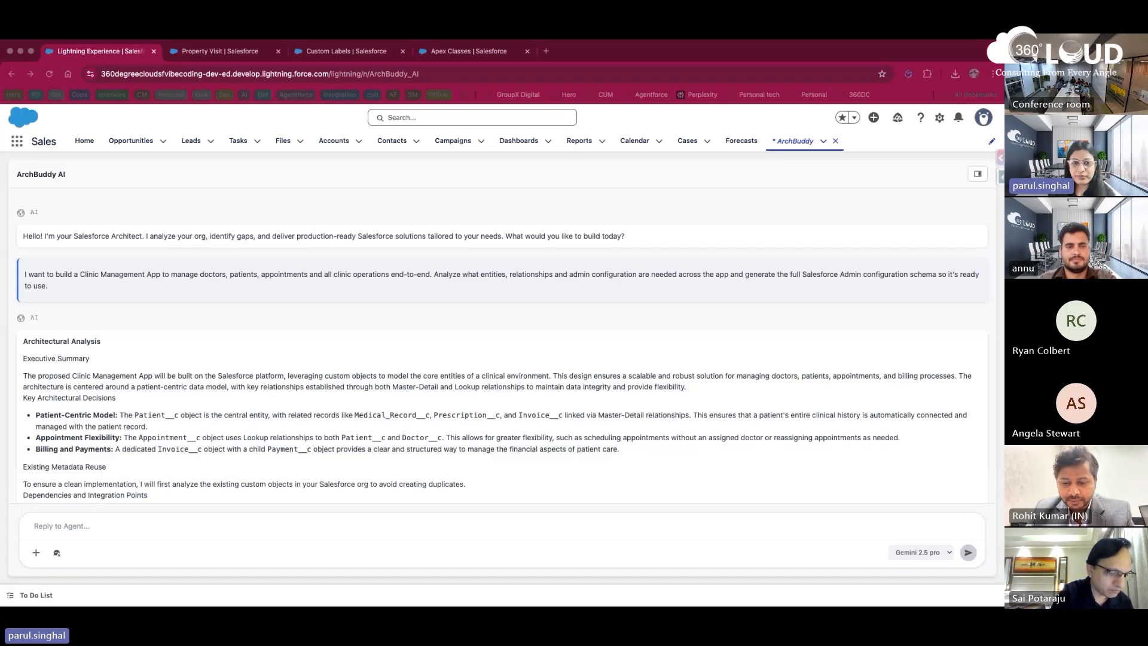
Step: Read through the agent's architectural analysis of the Clinic Management App, from the key decisions to the implementation guidance
scroll(241, 434, "down", 2)
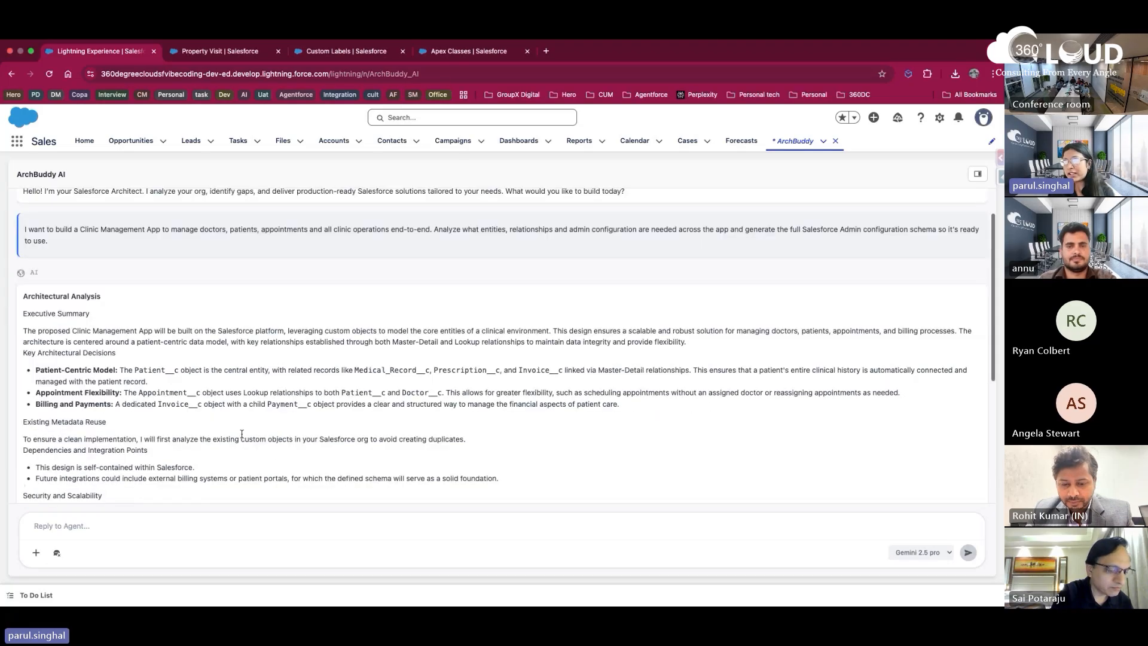
scroll(241, 434, "down", 4)
left_click_drag(120, 244, 136, 413)
scroll(135, 414, "down", 2)
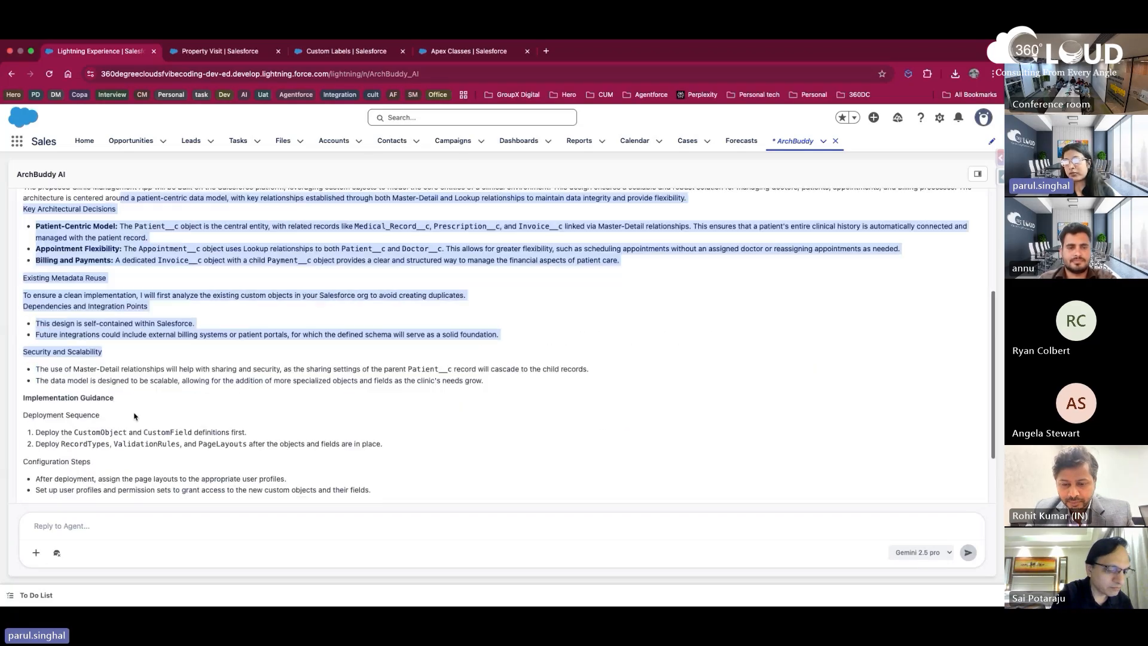
left_click(136, 414)
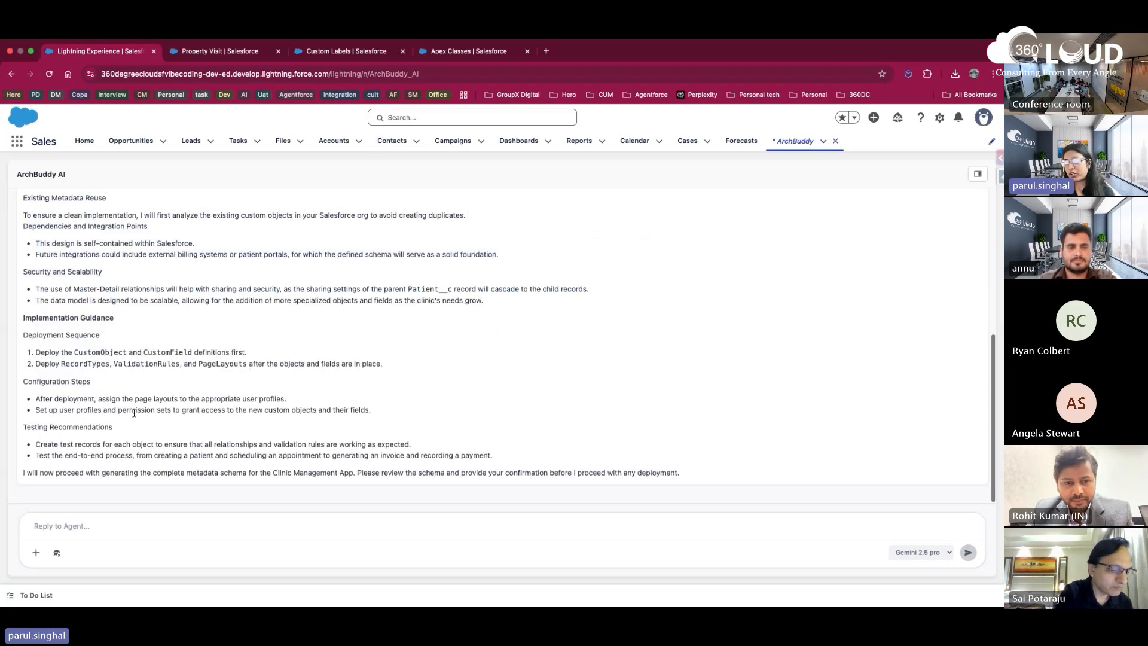
Step: Show the metadata explorer beside the chat and compare the generated objects with the doctors, patients and appointments named in the prompt
left_click(976, 173)
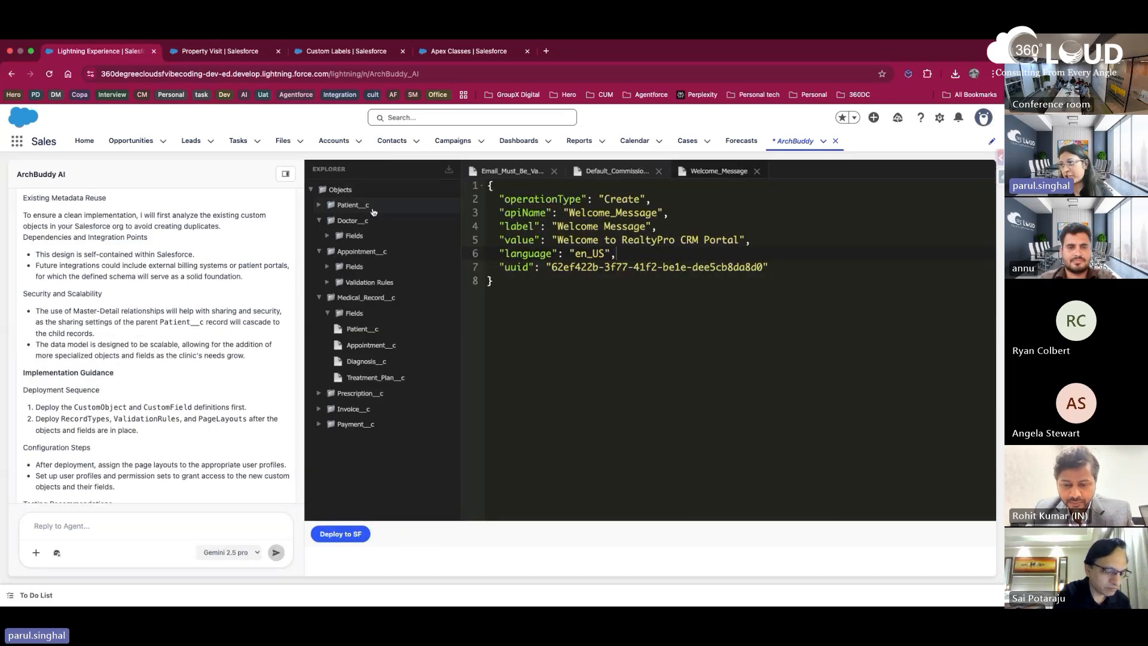
scroll(223, 306, "up", 8)
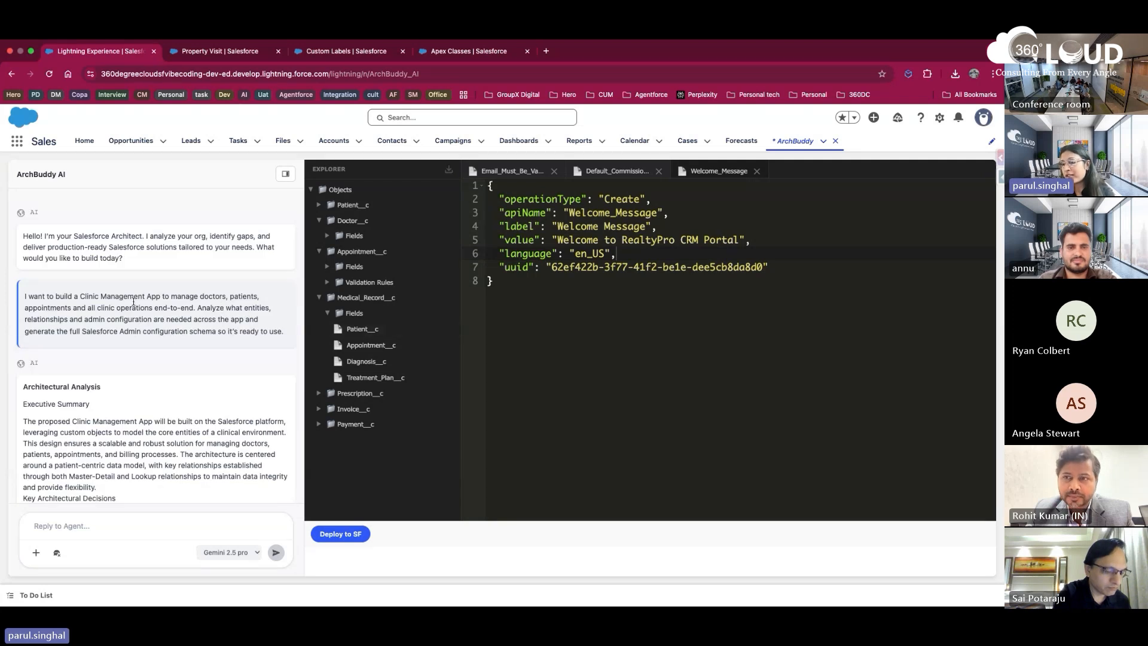
left_click_drag(124, 296, 214, 297)
left_click(215, 296)
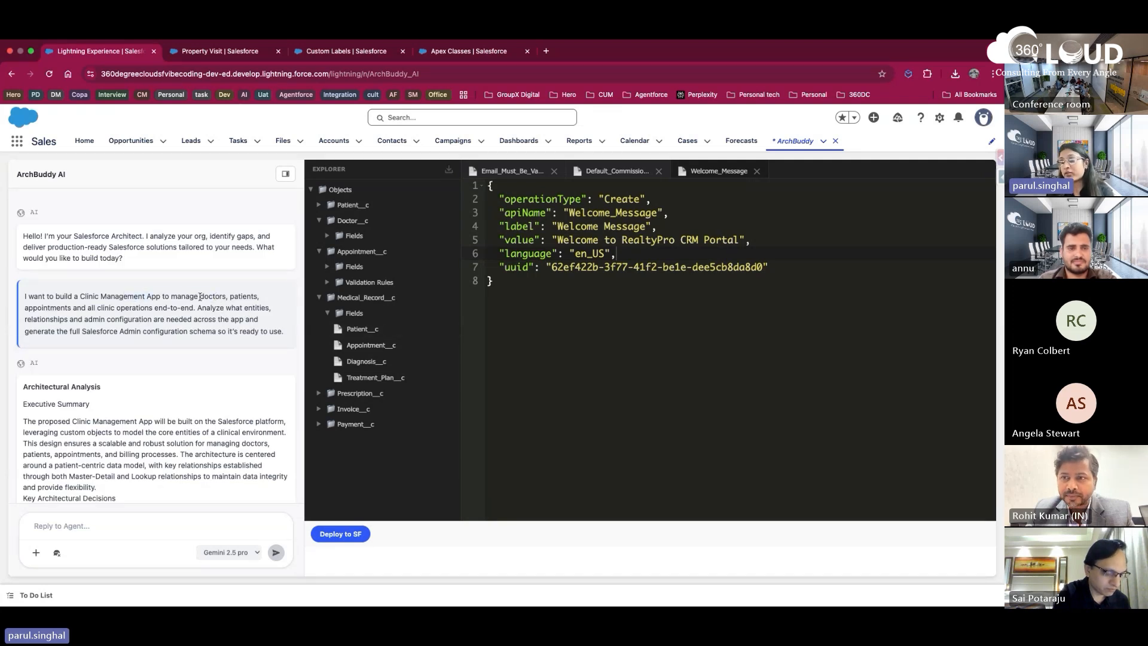
left_click_drag(73, 307, 204, 299)
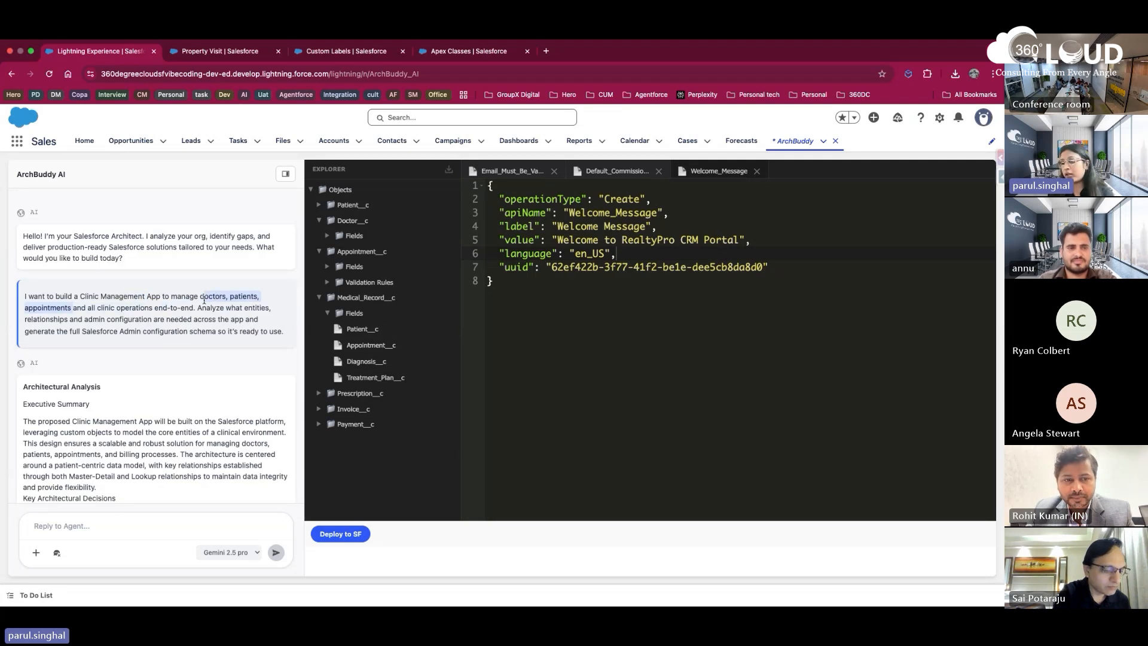
left_click(204, 301)
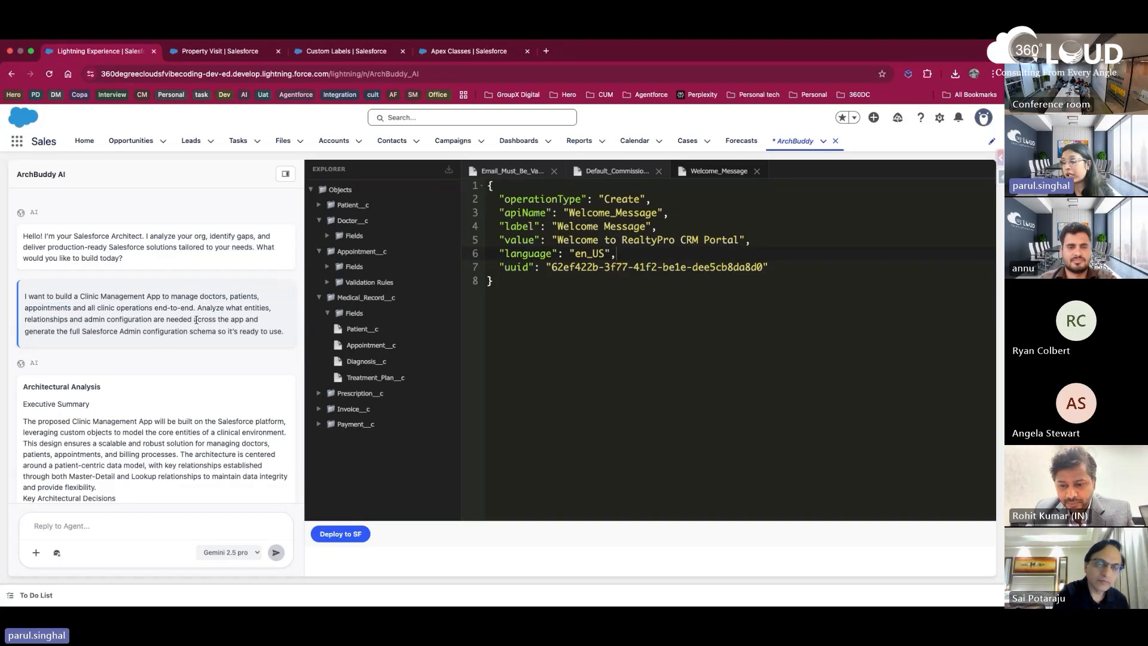
Step: Expand the Payment__c fields and the Prescription__c object in the metadata explorer to review the generated schema
left_click(342, 424)
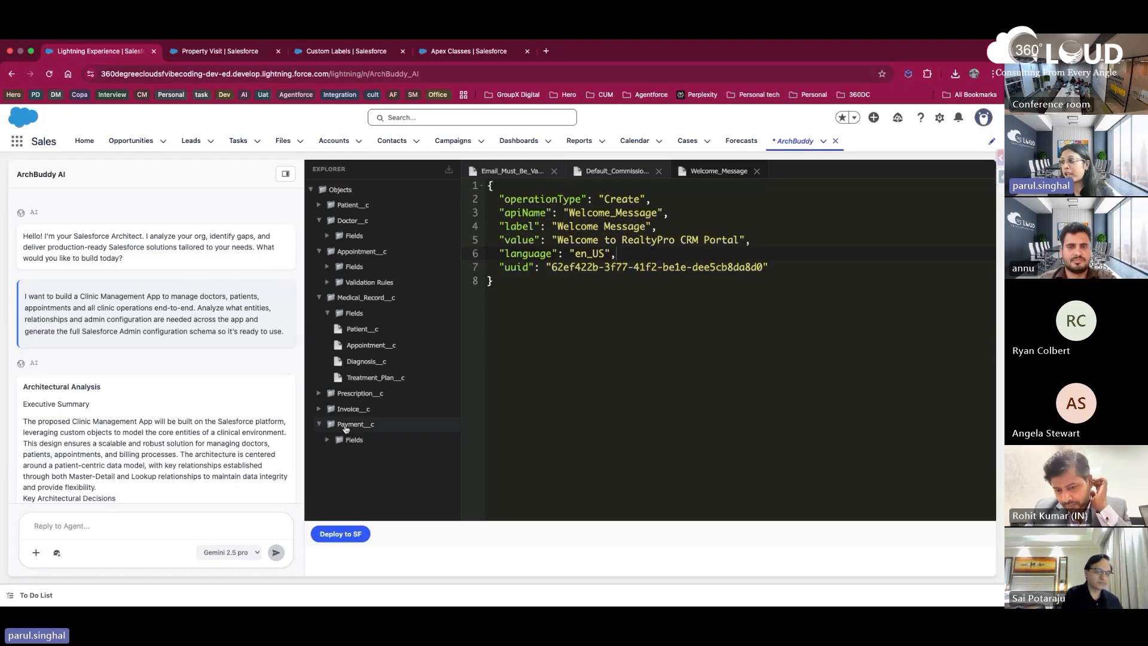
left_click(345, 442)
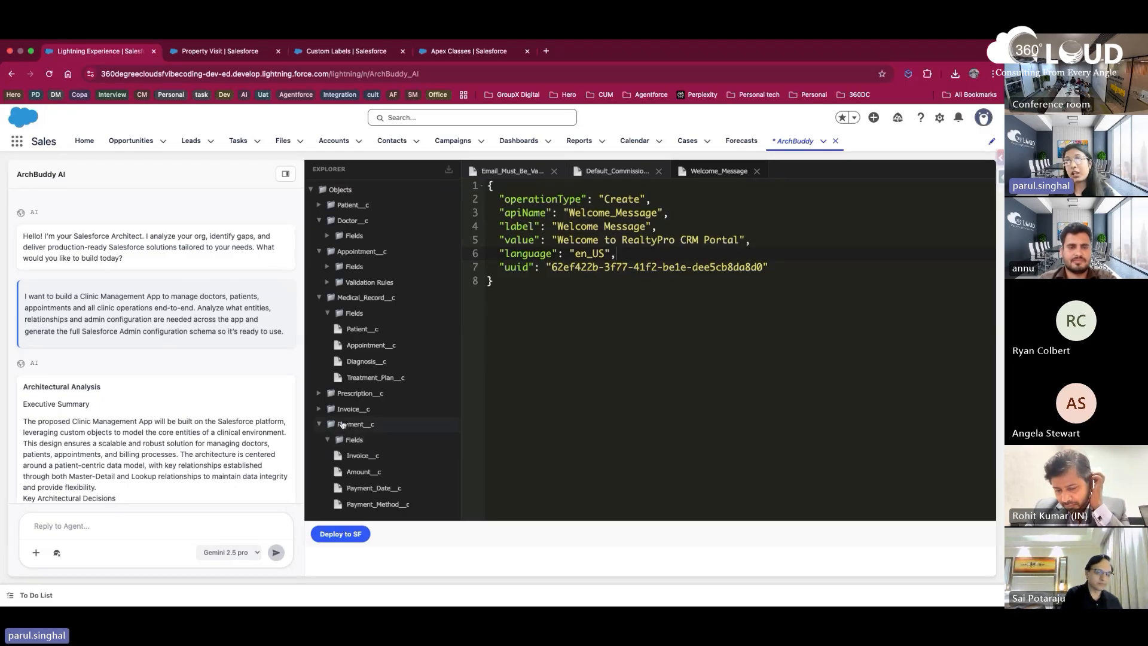
left_click(353, 395)
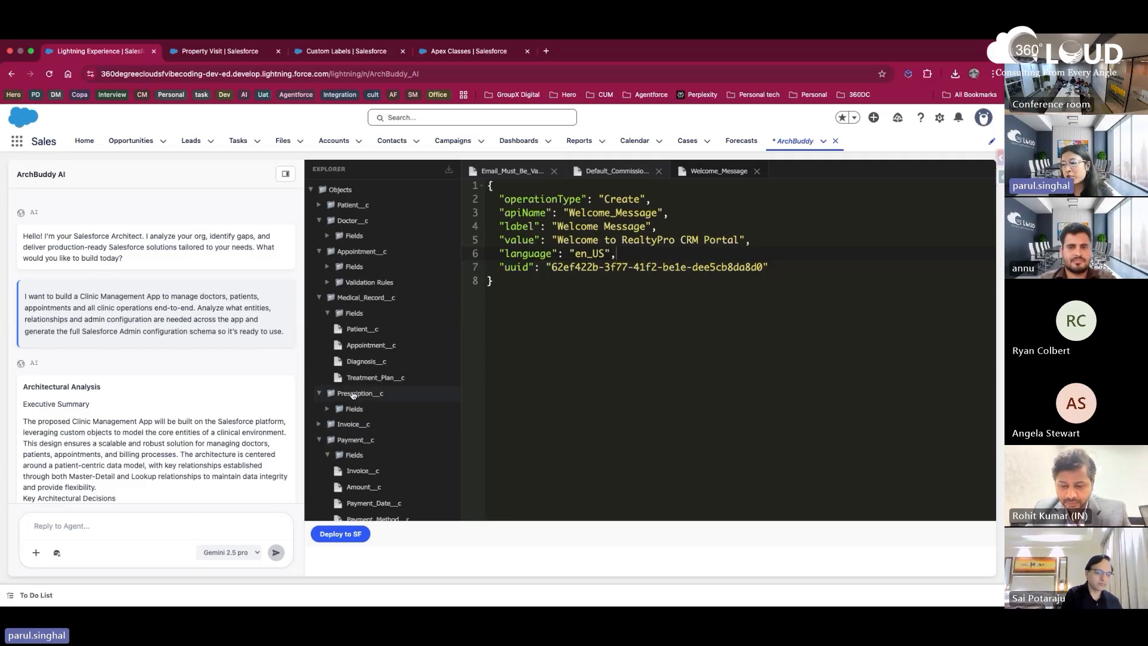
Step: Open Appointment__c's Appointment_Date_Cannot_Be_In_The_Past validation rule and review its error condition formula and message
left_click(356, 282)
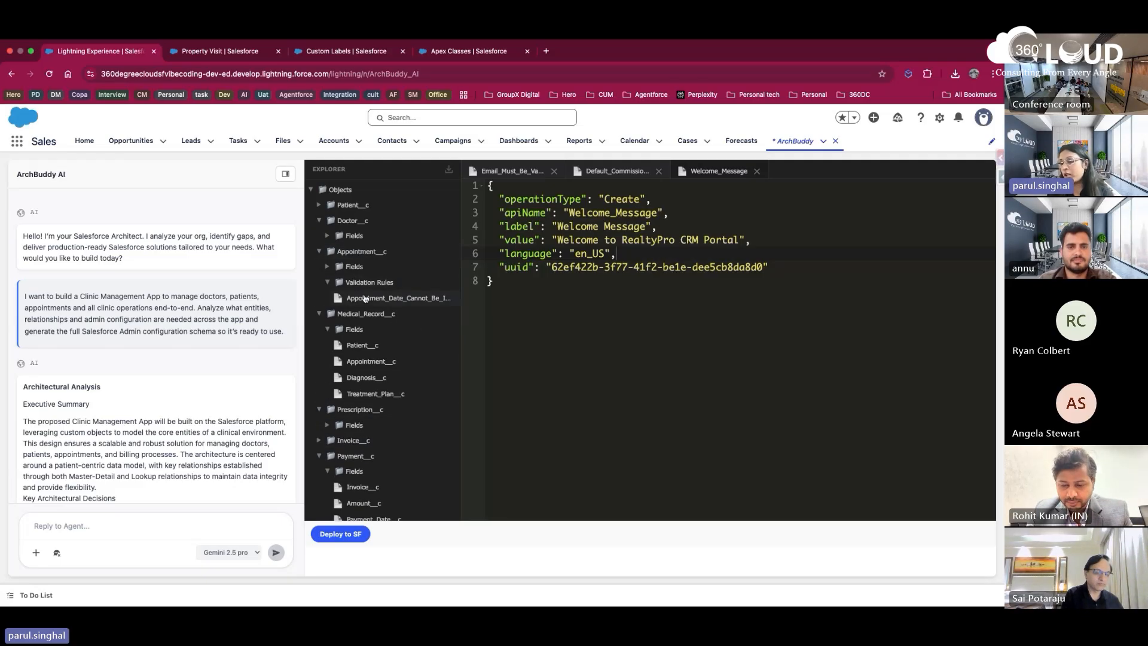
left_click_drag(127, 296, 177, 330)
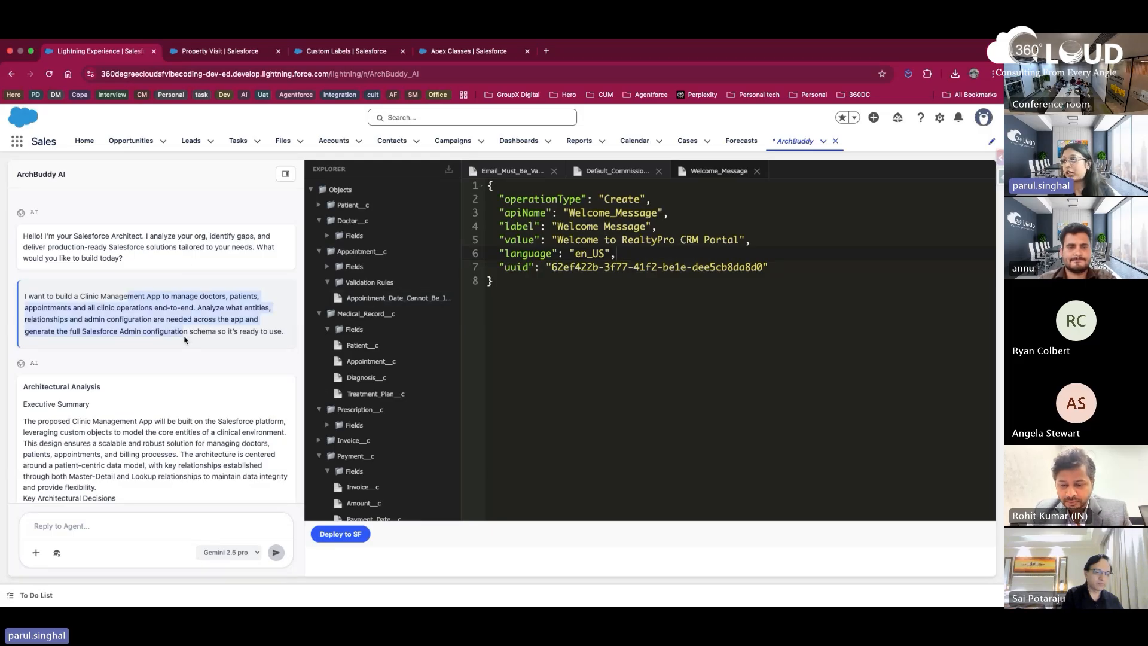
left_click(371, 303)
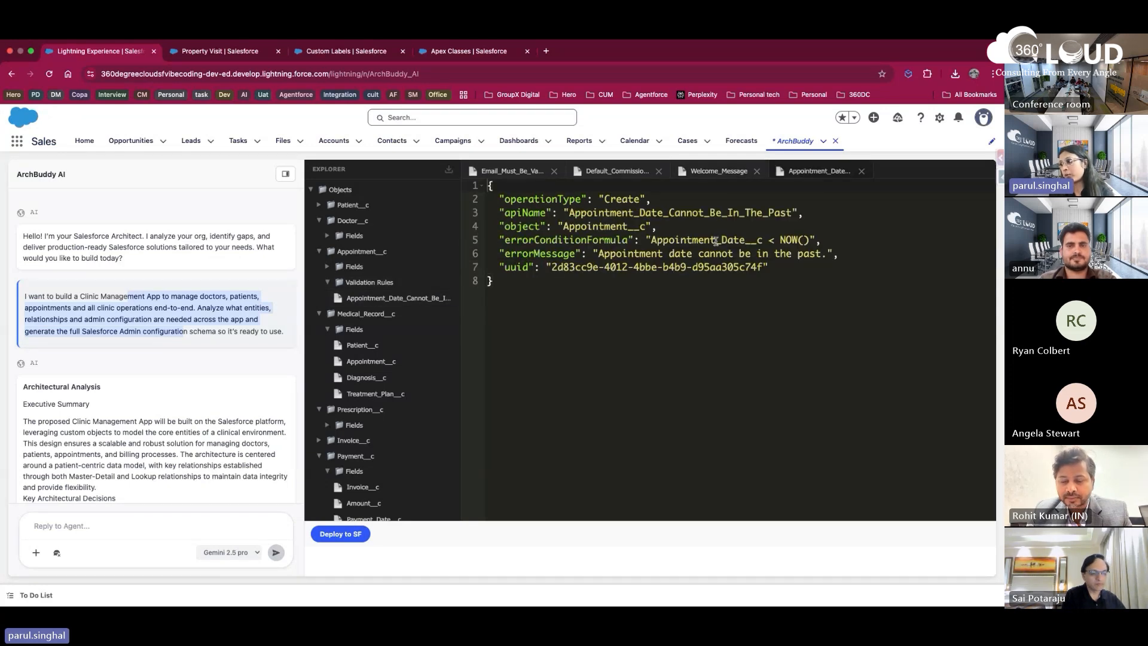
left_click_drag(627, 241, 691, 253)
left_click(634, 254)
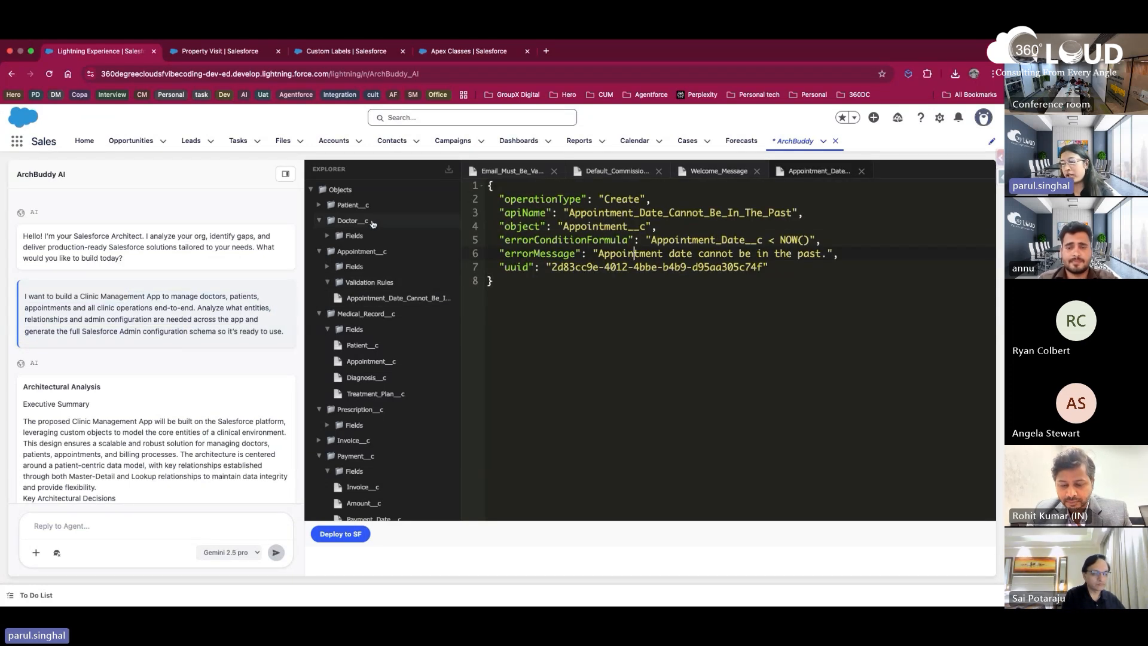
Step: Expand the field lists of Doctor__c and Prescription__c and review them along with the architectural analysis
left_click(355, 236)
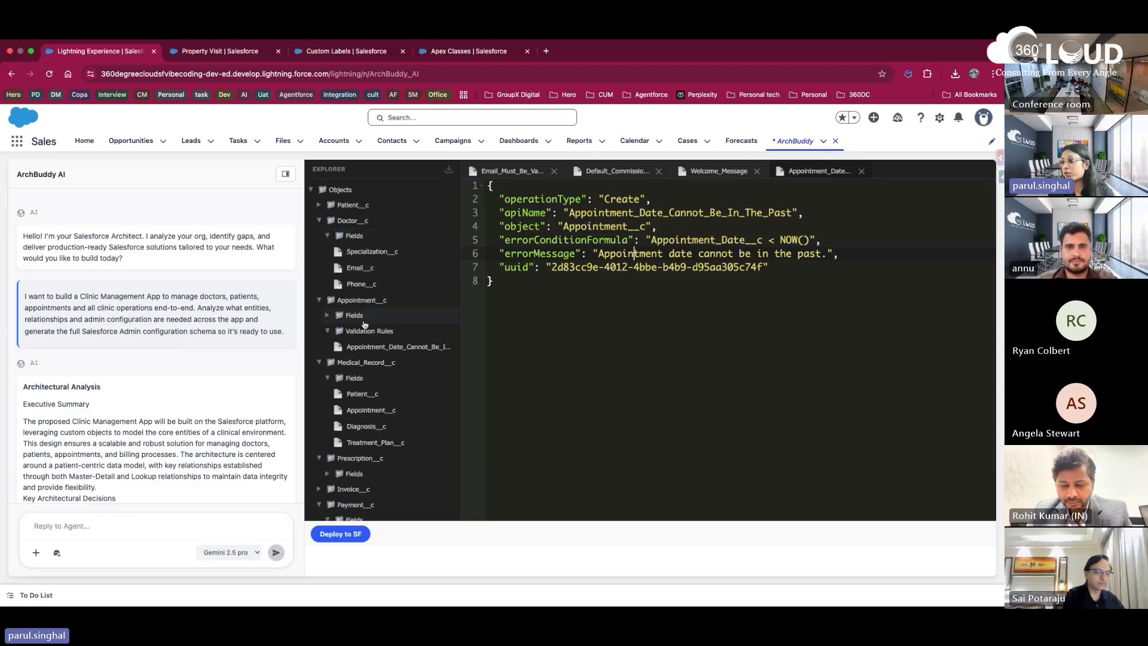
scroll(365, 323, "down", 3)
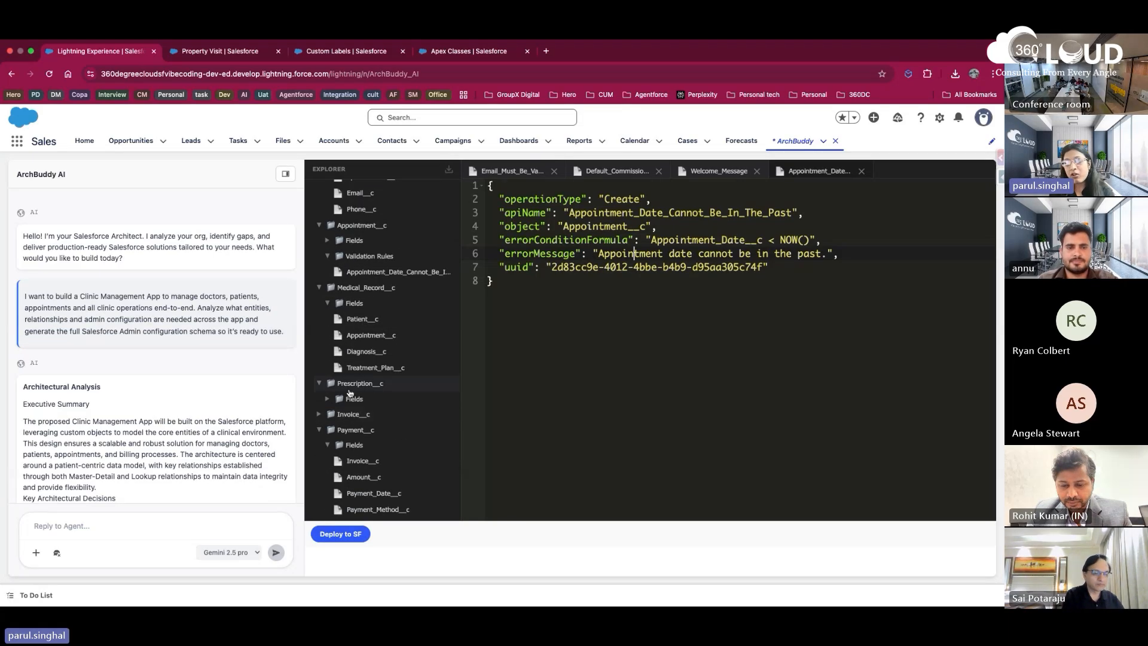
left_click(349, 399)
scroll(359, 382, "down", 3)
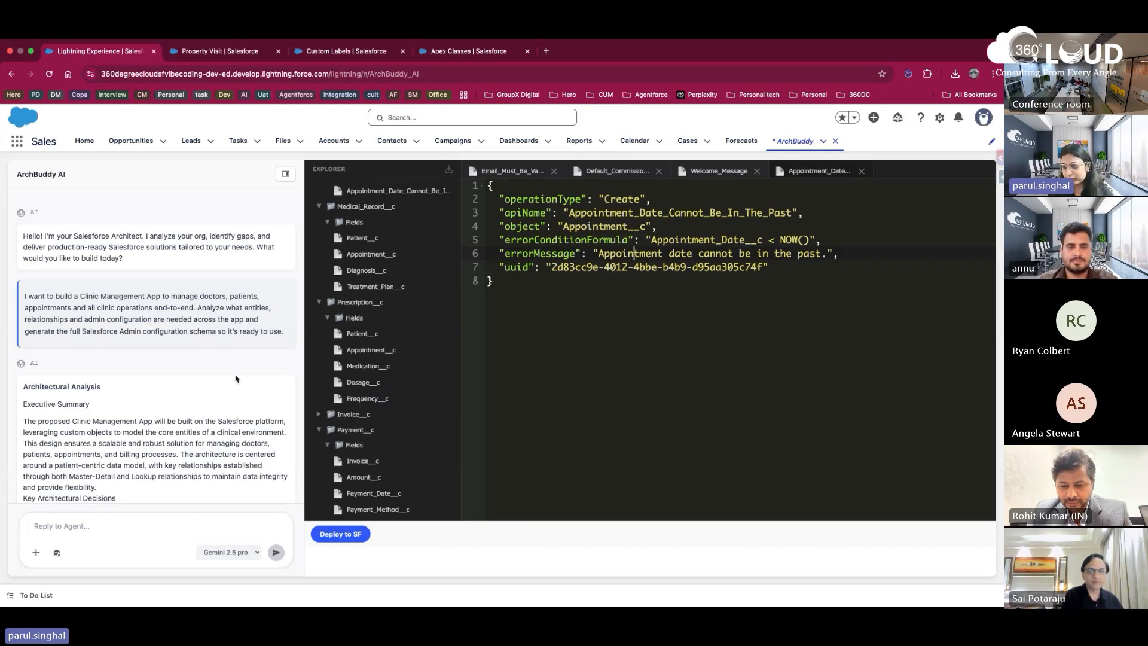
scroll(233, 388, "down", 5)
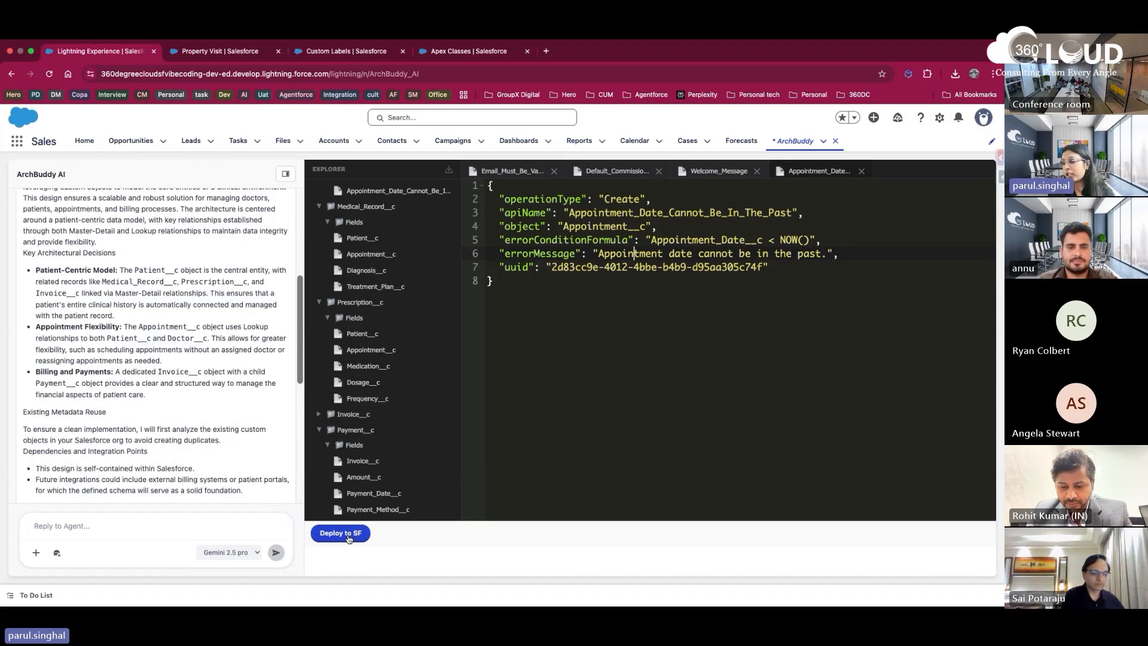
Step: Deploy the generated clinic metadata to Salesforce and expand the deployment status to monitor its progress
left_click(344, 534)
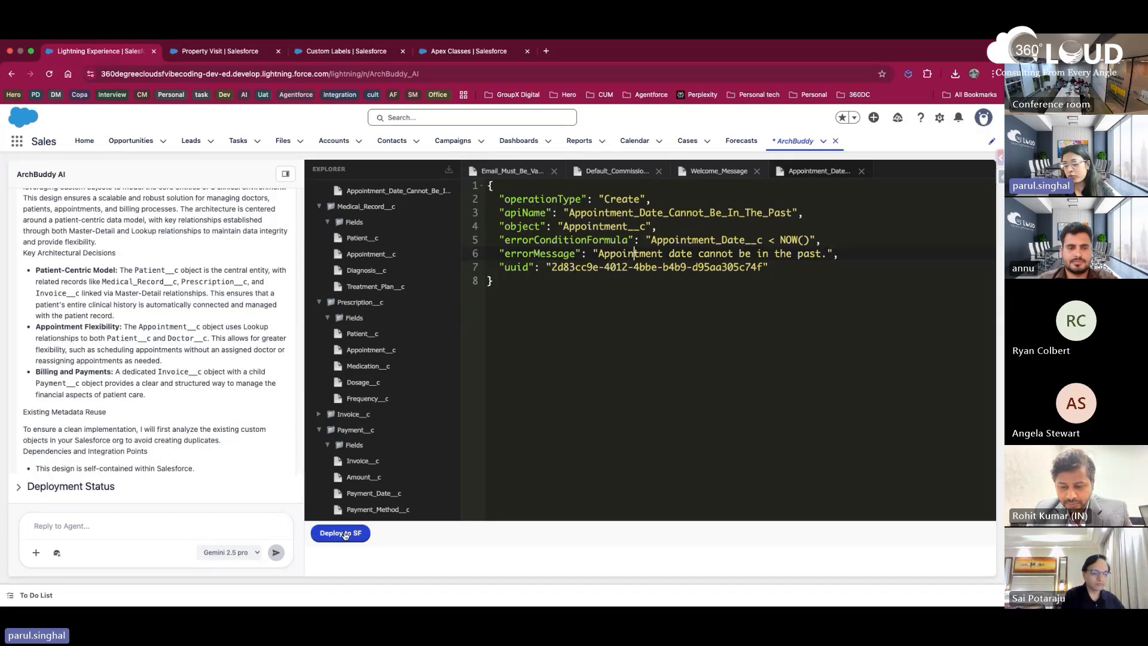
scroll(174, 402, "down", 5)
left_click(59, 488)
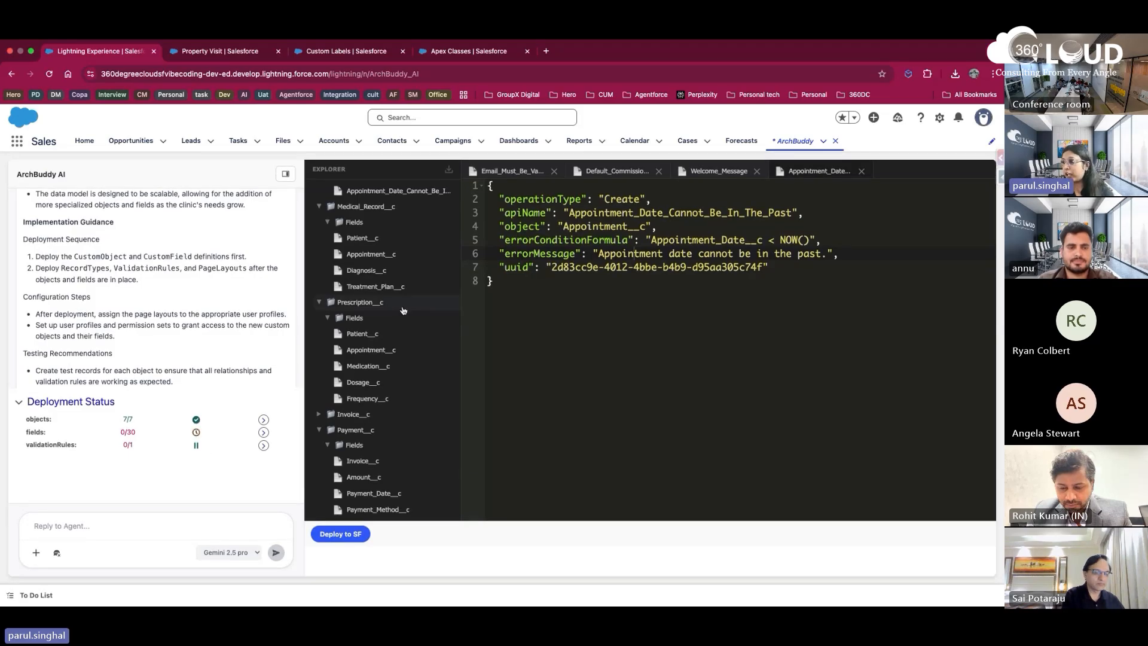
scroll(402, 278, "up", 3)
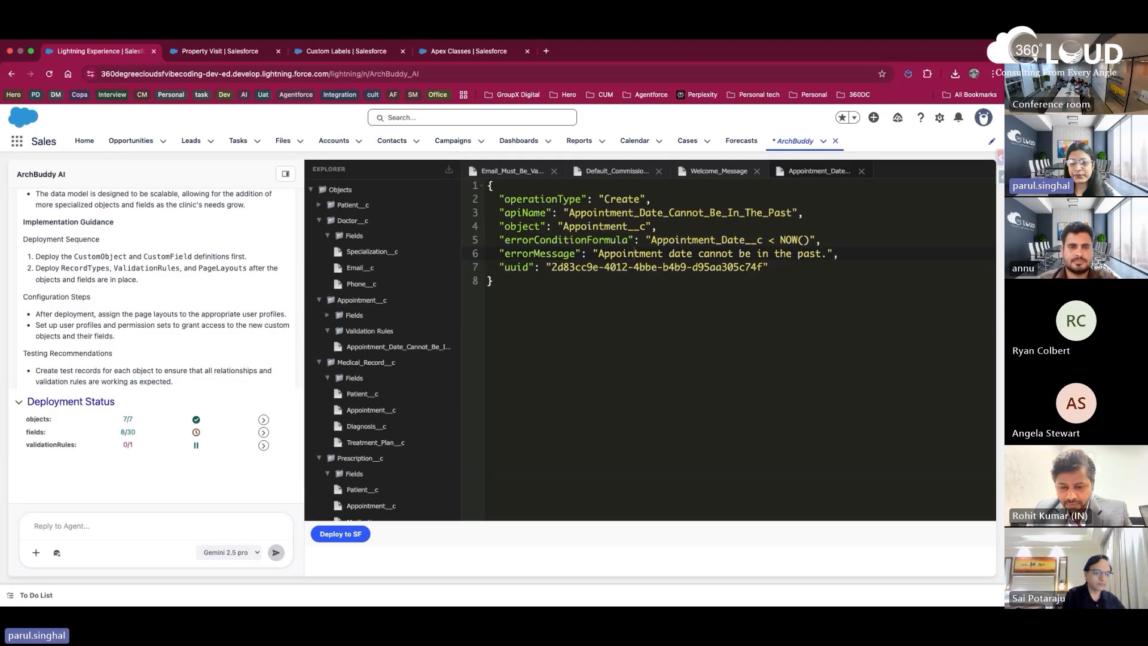
key("super+Tab")
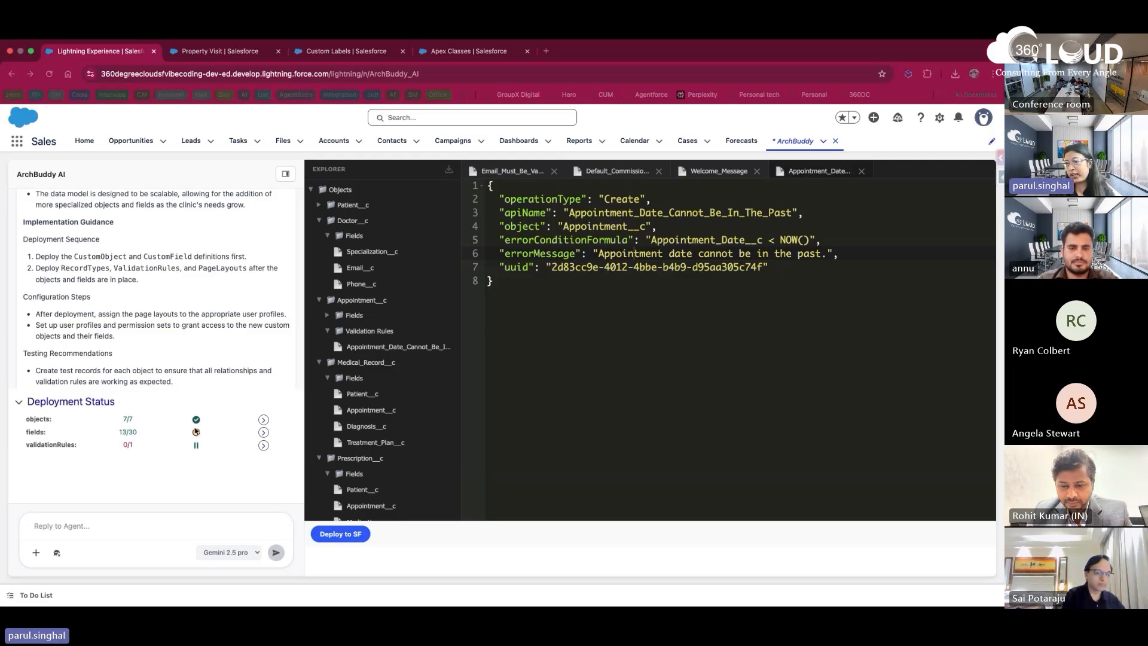
left_click(196, 431)
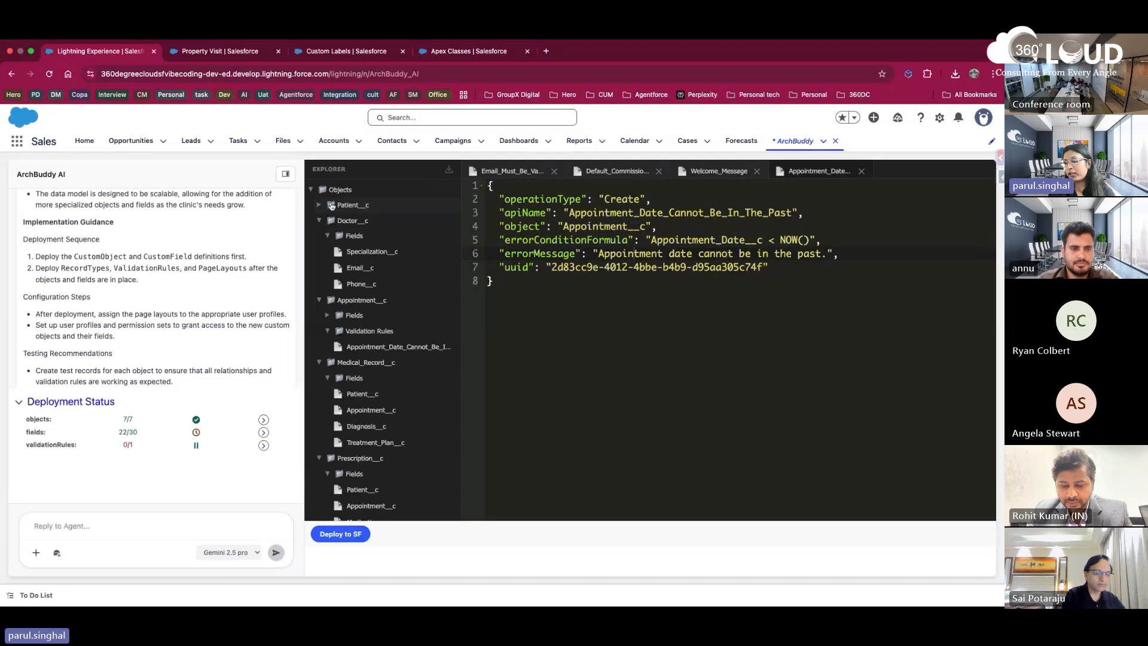
left_click(219, 53)
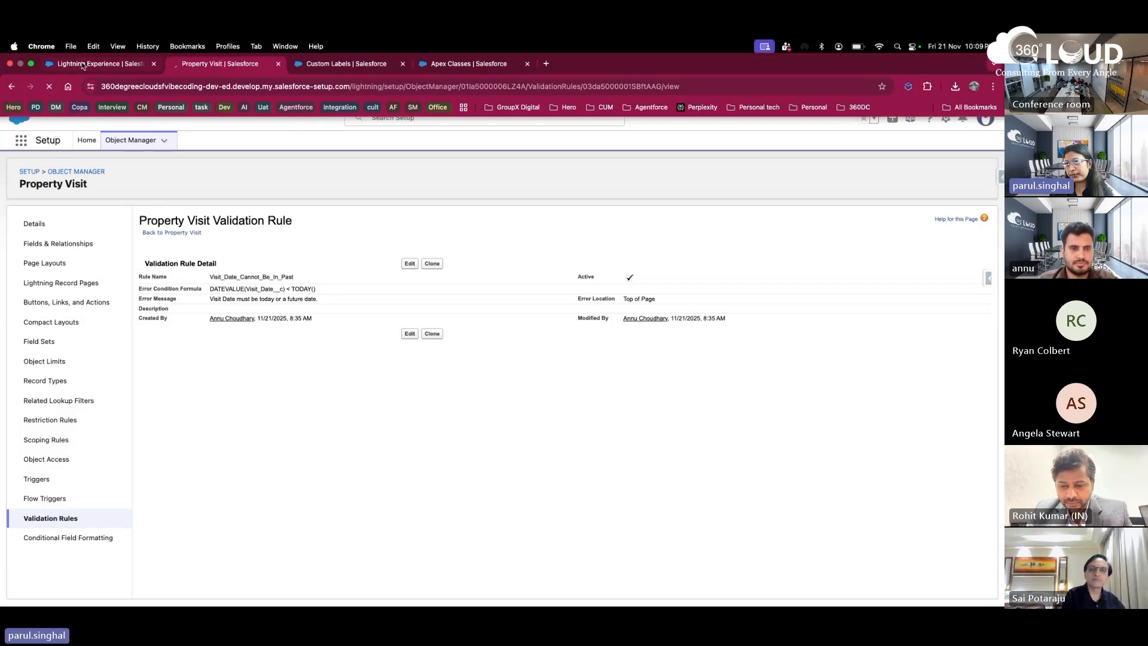
left_click(119, 68)
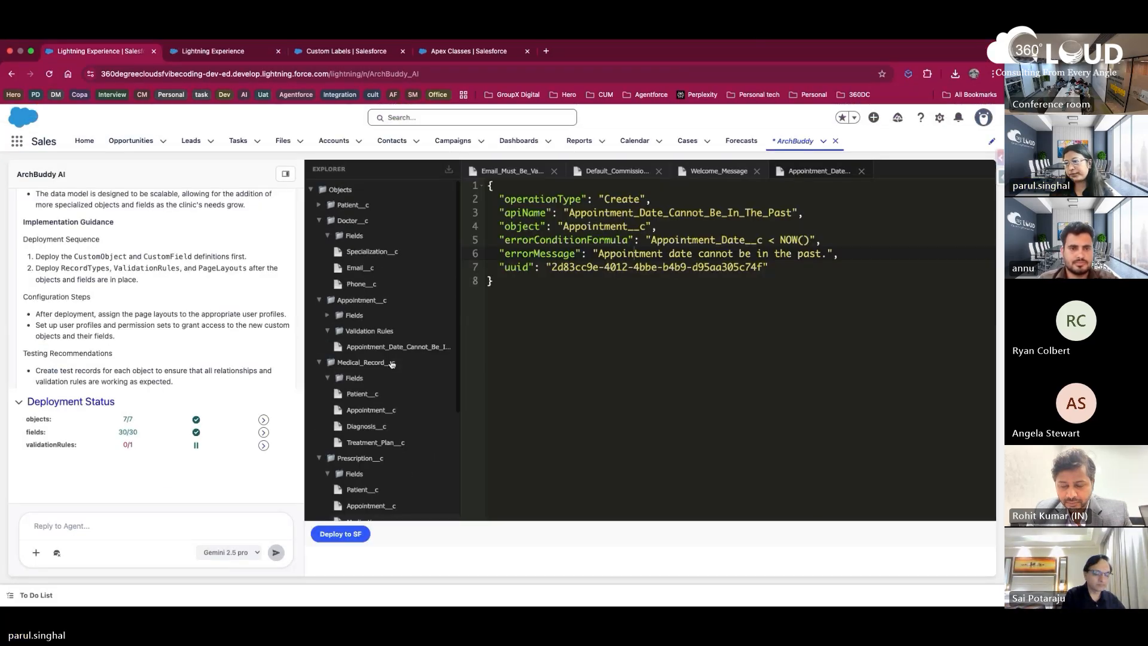
Step: Switch to Salesforce Setup, search the Object Manager for "doct" and review the Doctor object's fields and relationships
left_click(221, 51)
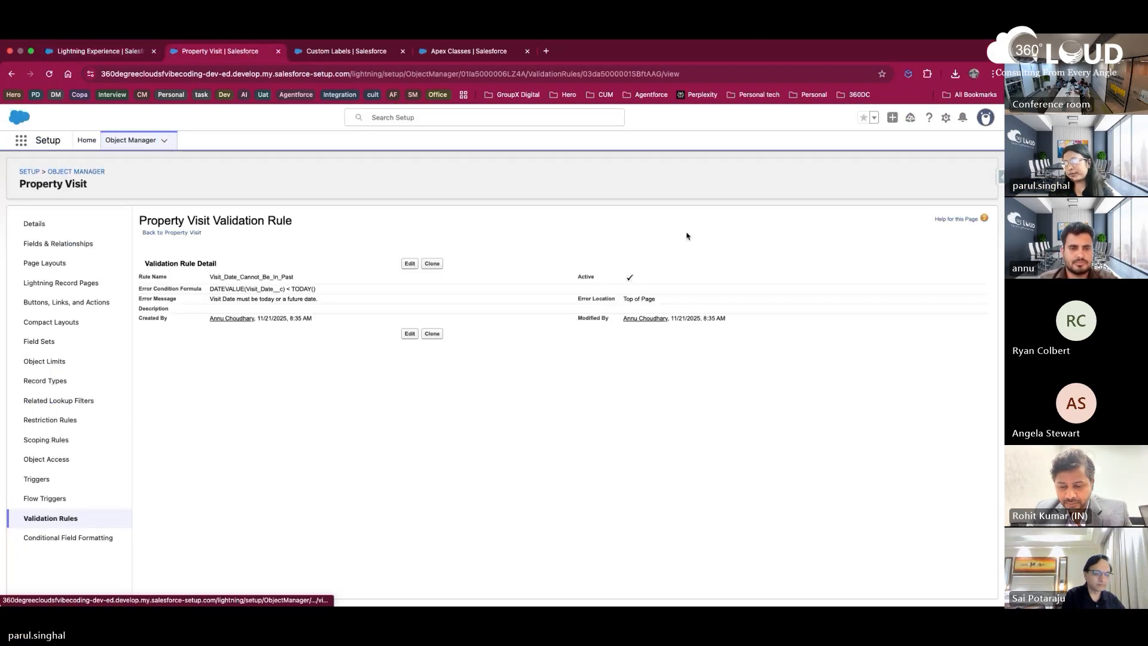
left_click(85, 174)
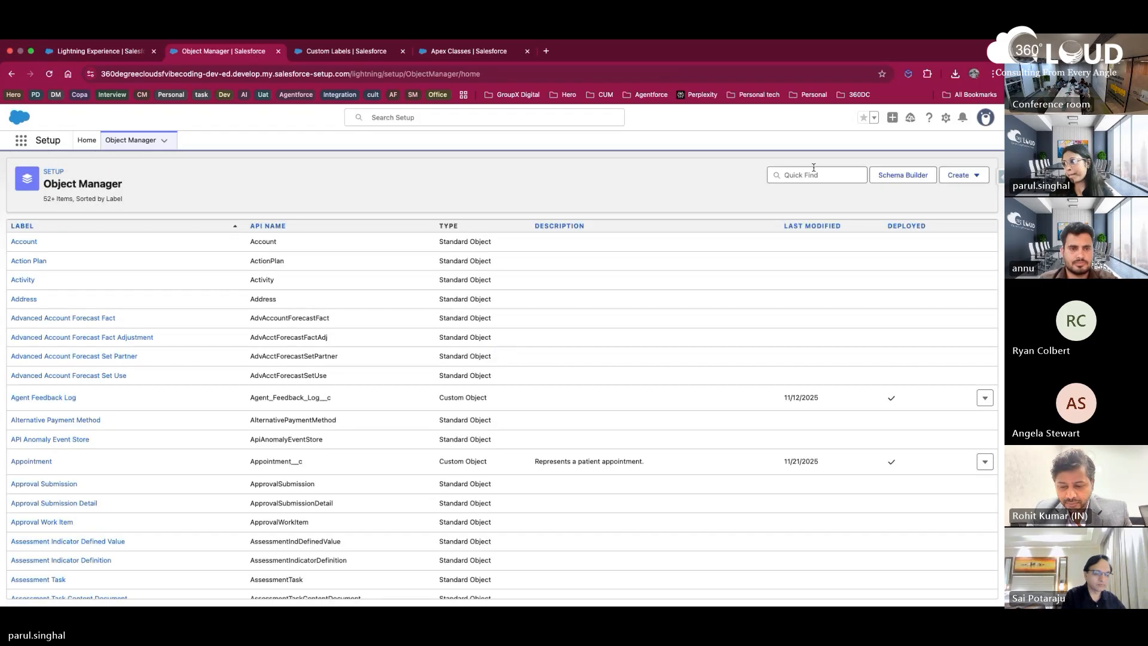
left_click(816, 174)
type("doct")
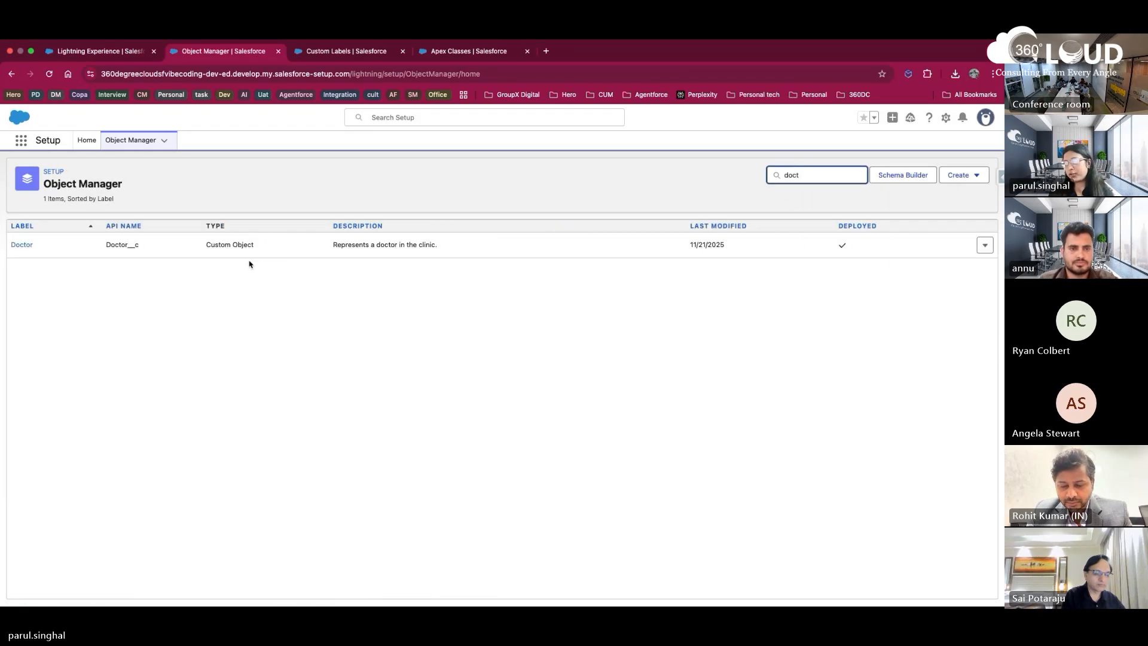
left_click(22, 245)
left_click(69, 244)
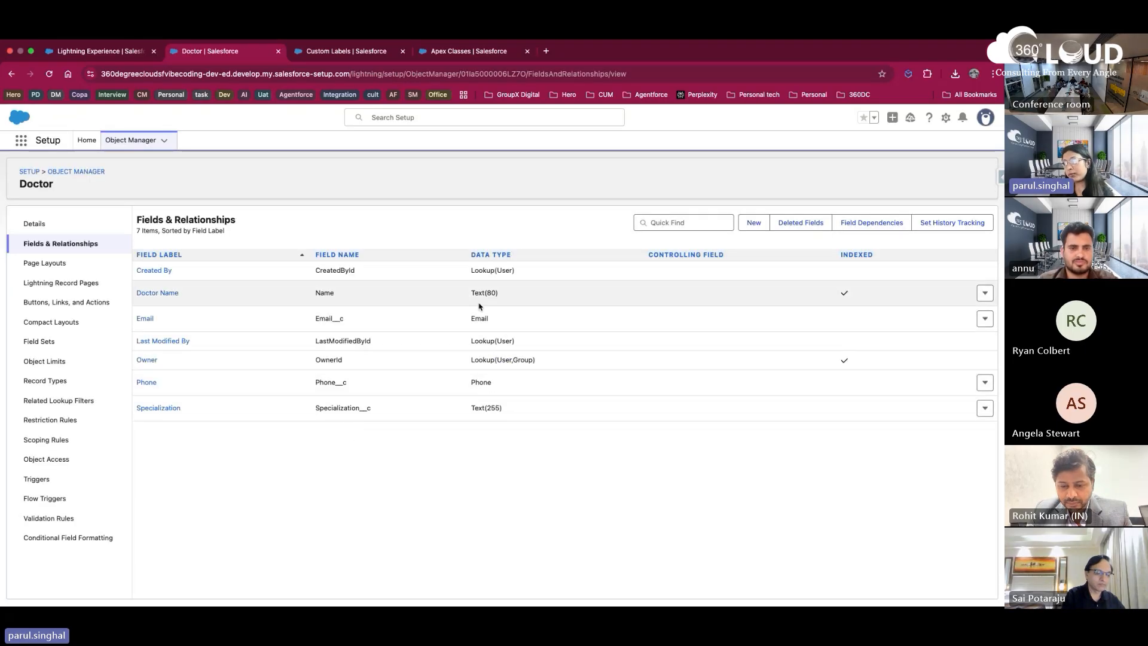
Step: Recheck the deployment status, then find the Appointment object by searching the Object Manager for "appoint" and open its Status field
left_click(81, 45)
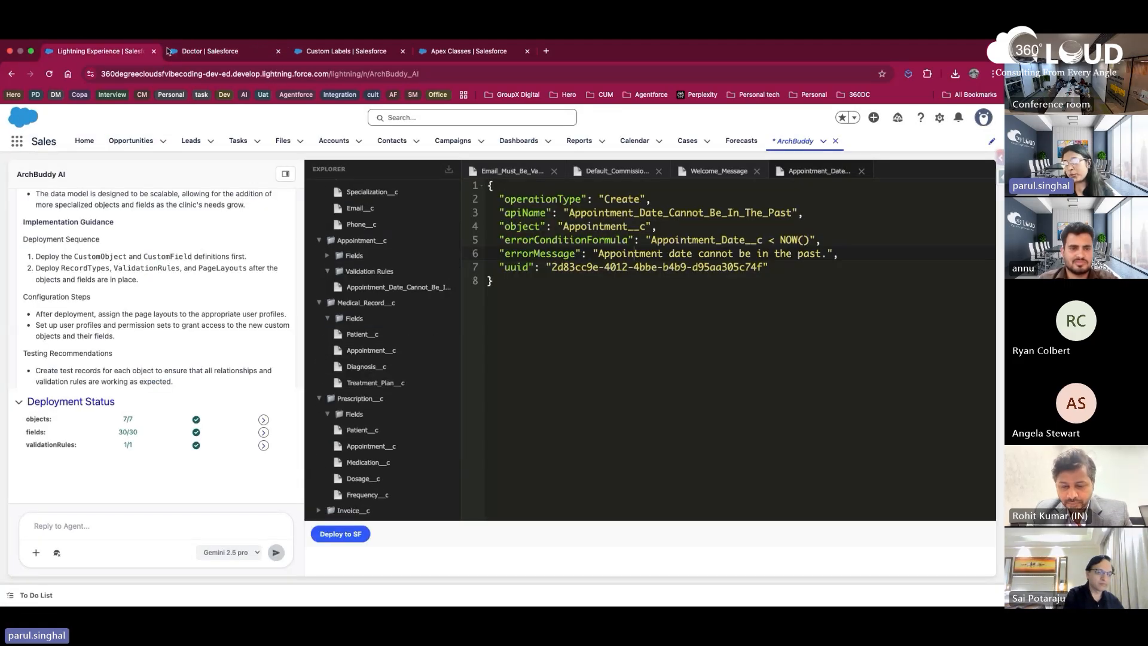
left_click(205, 51)
left_click(134, 142)
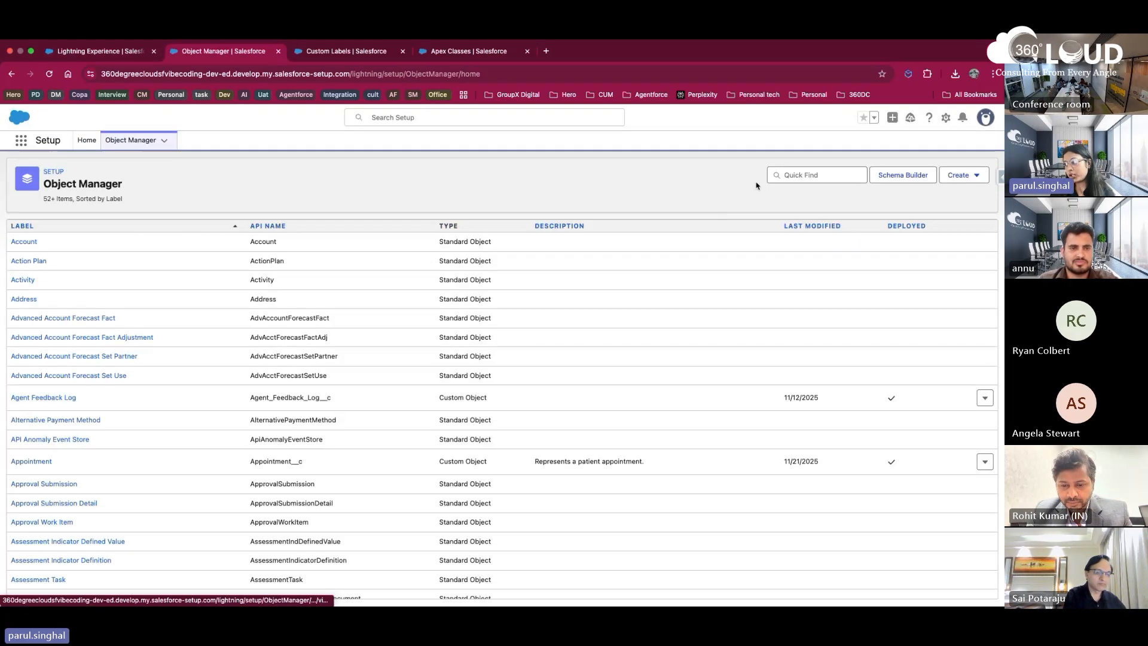
left_click(789, 175)
type("appoint")
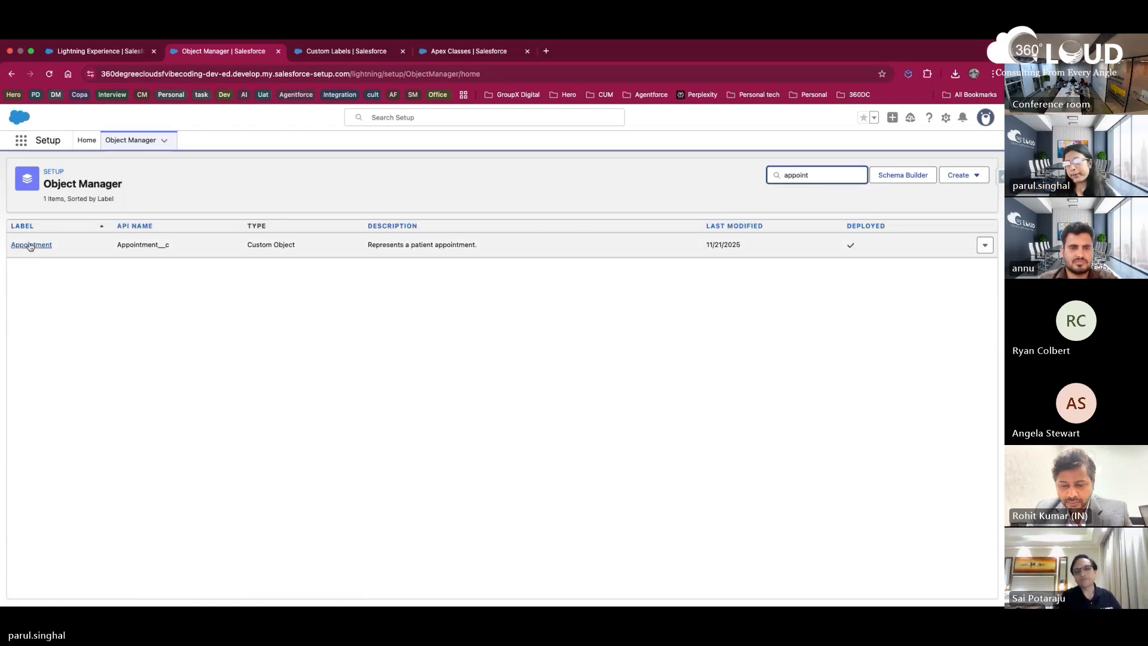
left_click(32, 242)
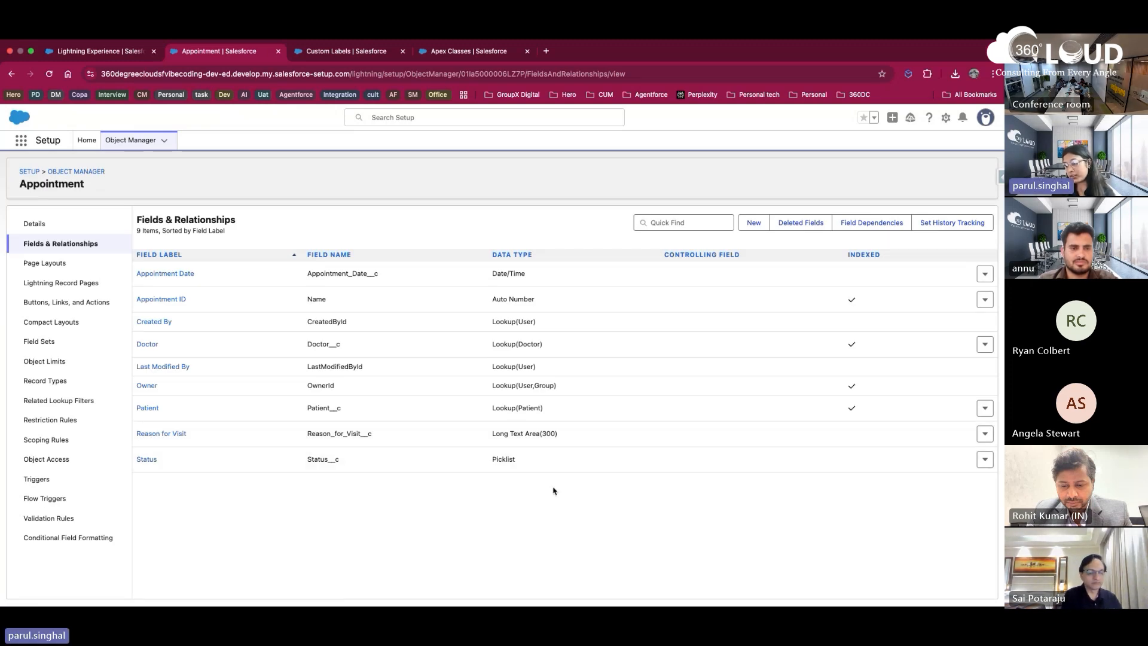
left_click(145, 458)
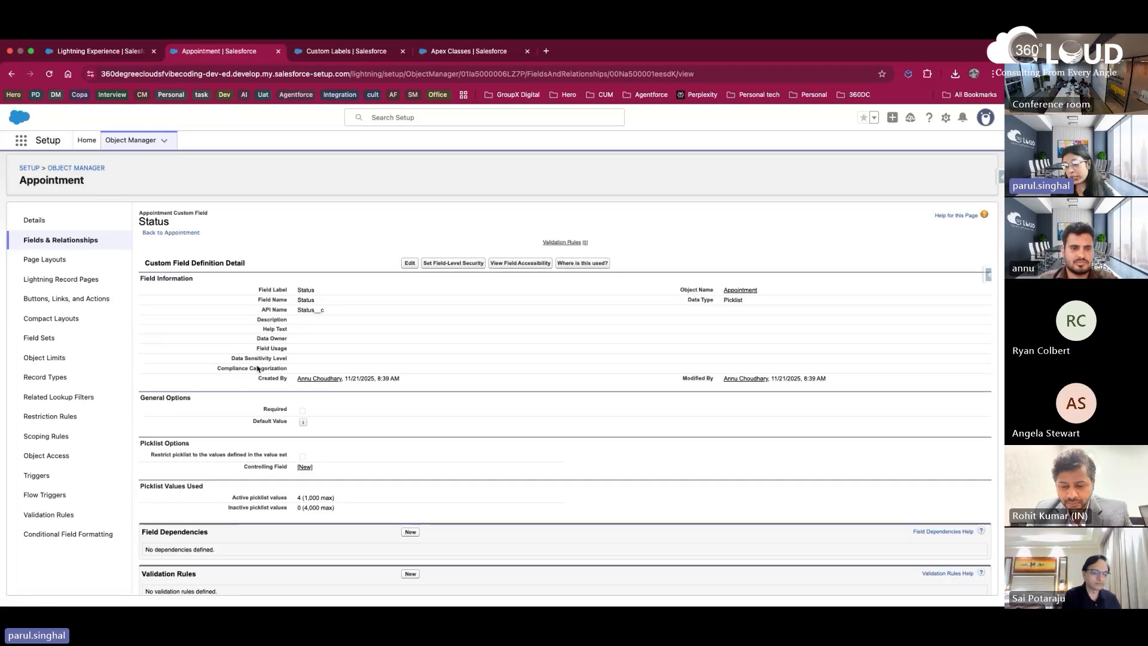
Step: Review the Status field's picklist values and open the Appointment object's validation rules
scroll(289, 410, "down", 5)
left_click_drag(227, 491, 349, 536)
left_click(339, 537)
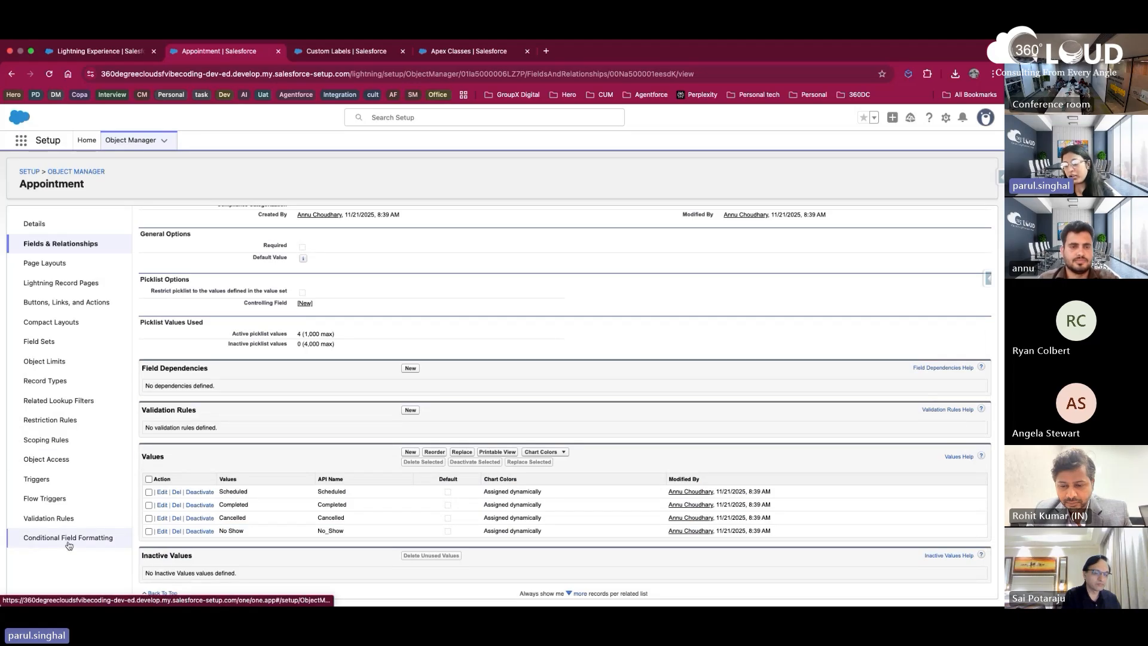
left_click(49, 517)
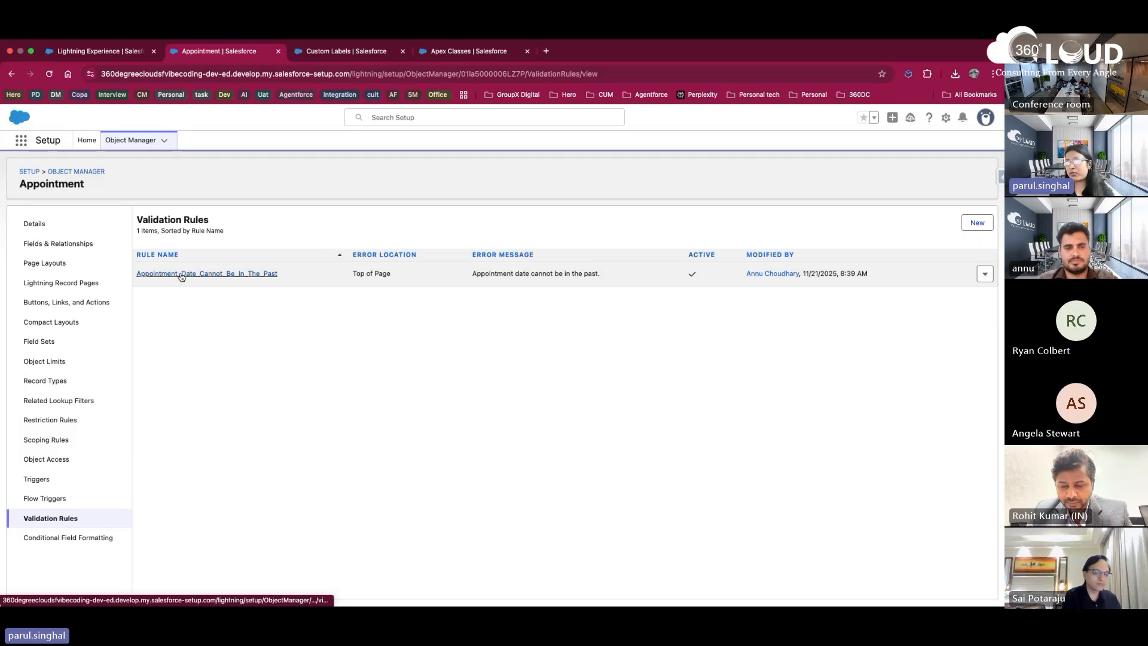
Step: Return to ArchBuddy and submit the prompt "When appointment is created for a patient, the appointment details are automatically sent to the patient's email."
left_click(111, 52)
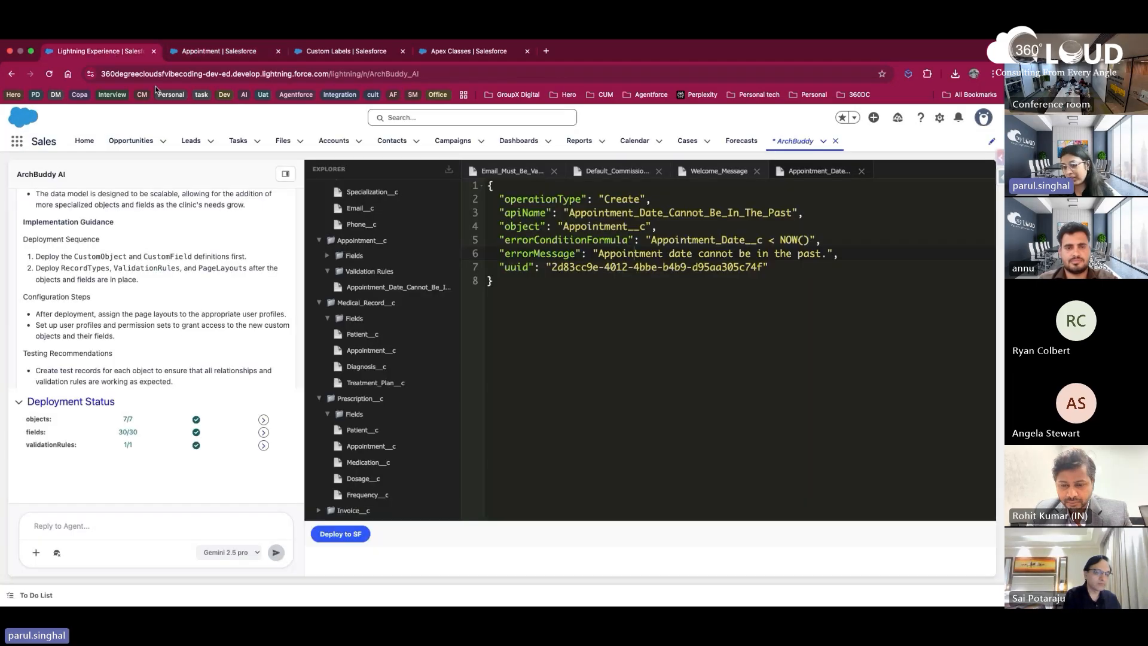
scroll(227, 356, "down", 3)
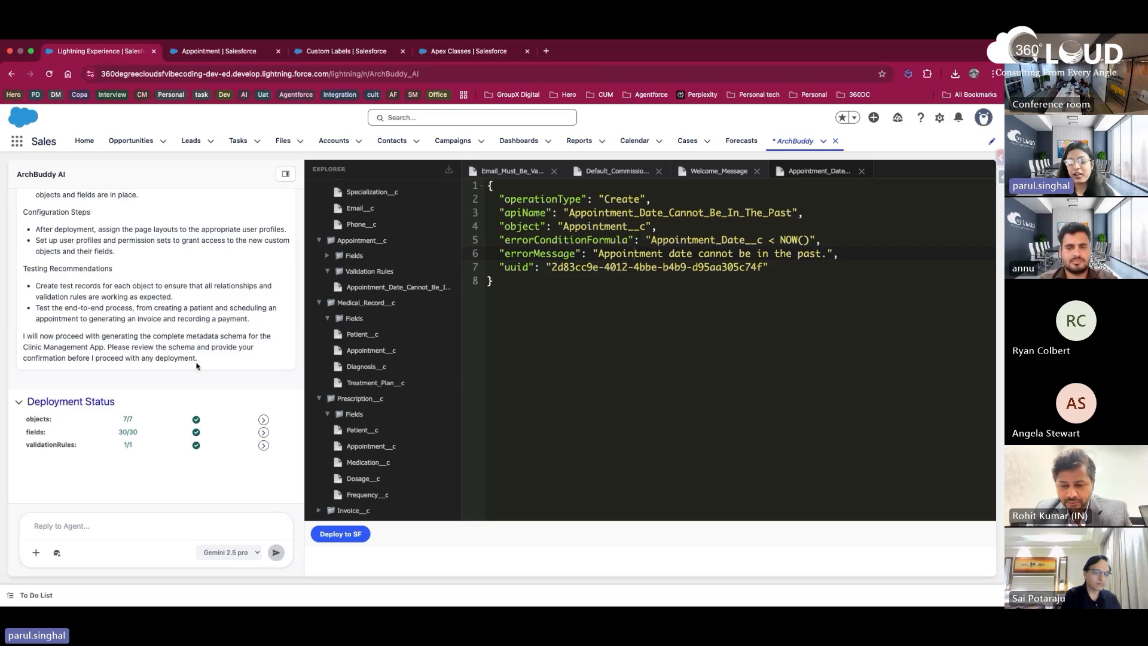
key("super+Tab")
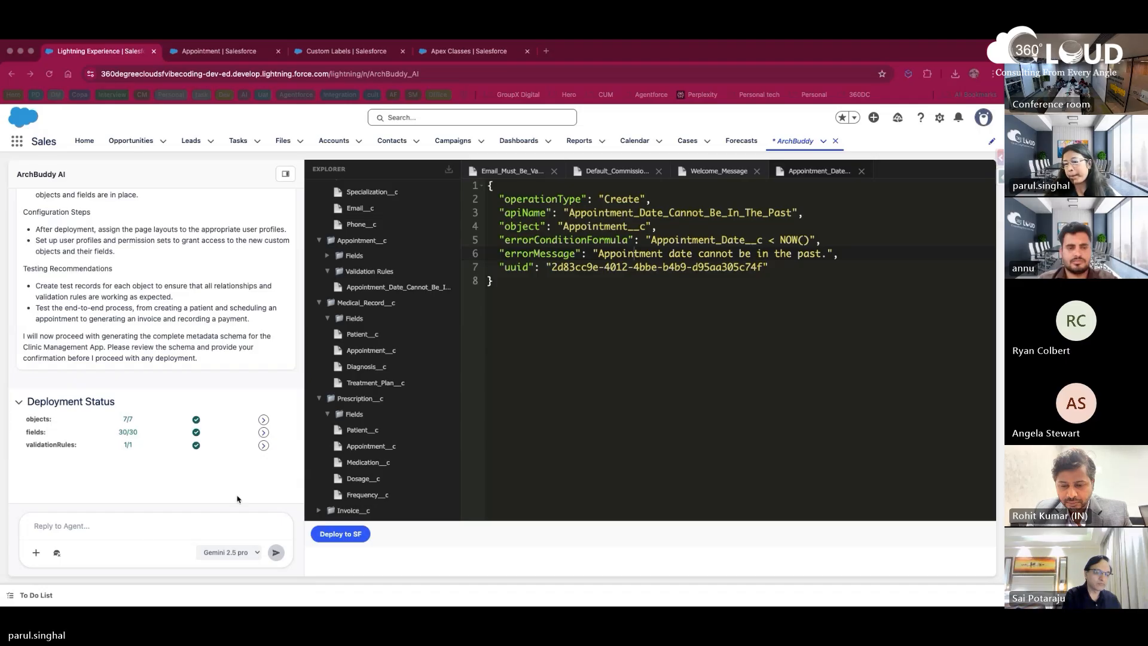
left_click(69, 528)
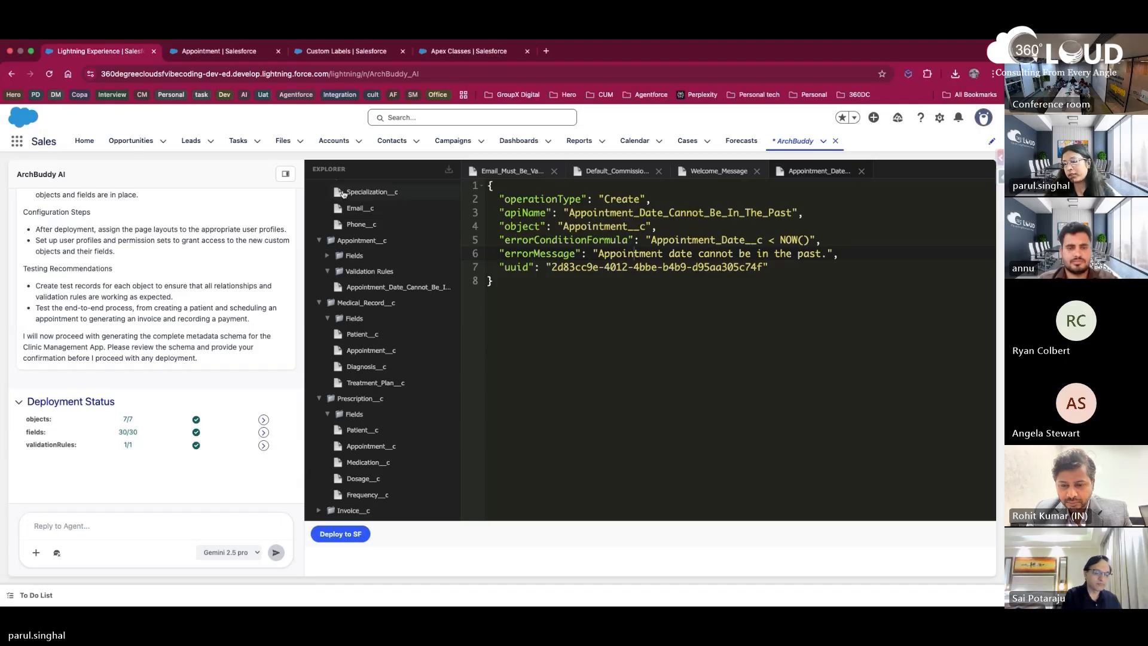
left_click(286, 174)
left_click(114, 522)
type("When appointment is created for a patient, the appointment details are automatically sent to the patient’s email.")
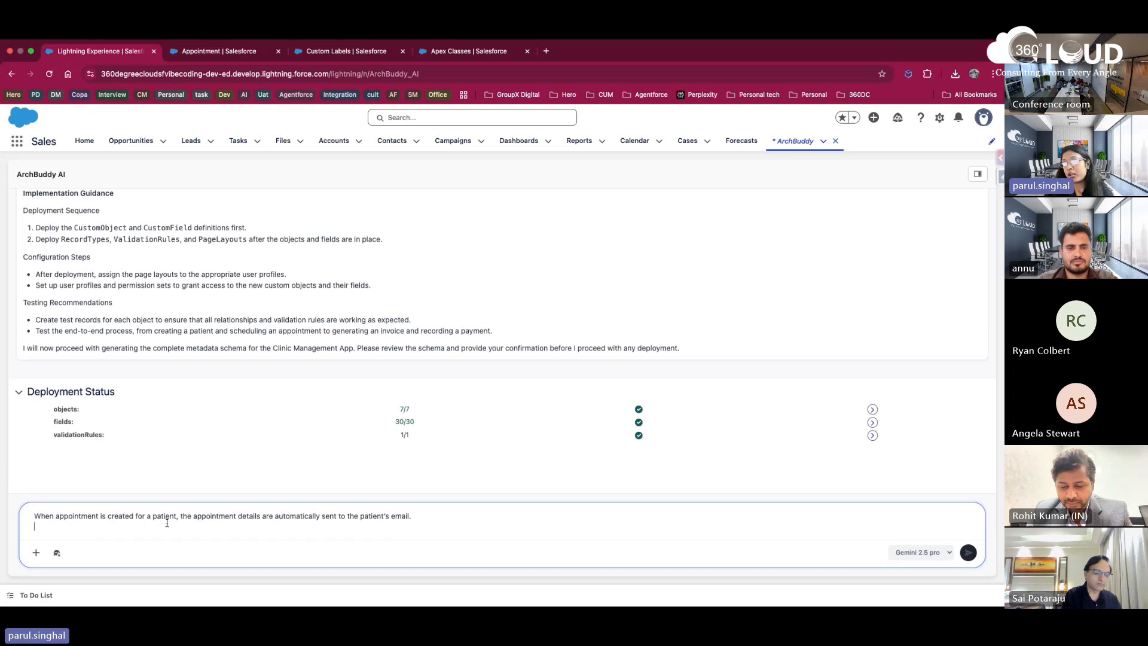
key("Return")
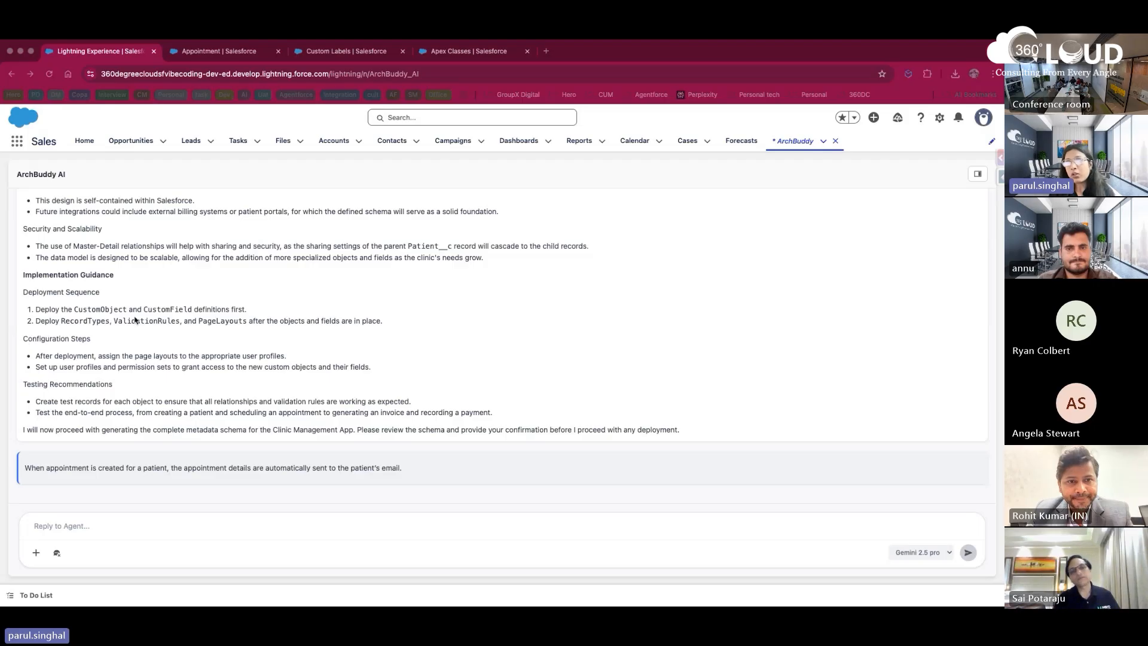
Step: Expand the generated Appointment__c email templates and the triggers, and open AppointmentTrigger
left_click(196, 324)
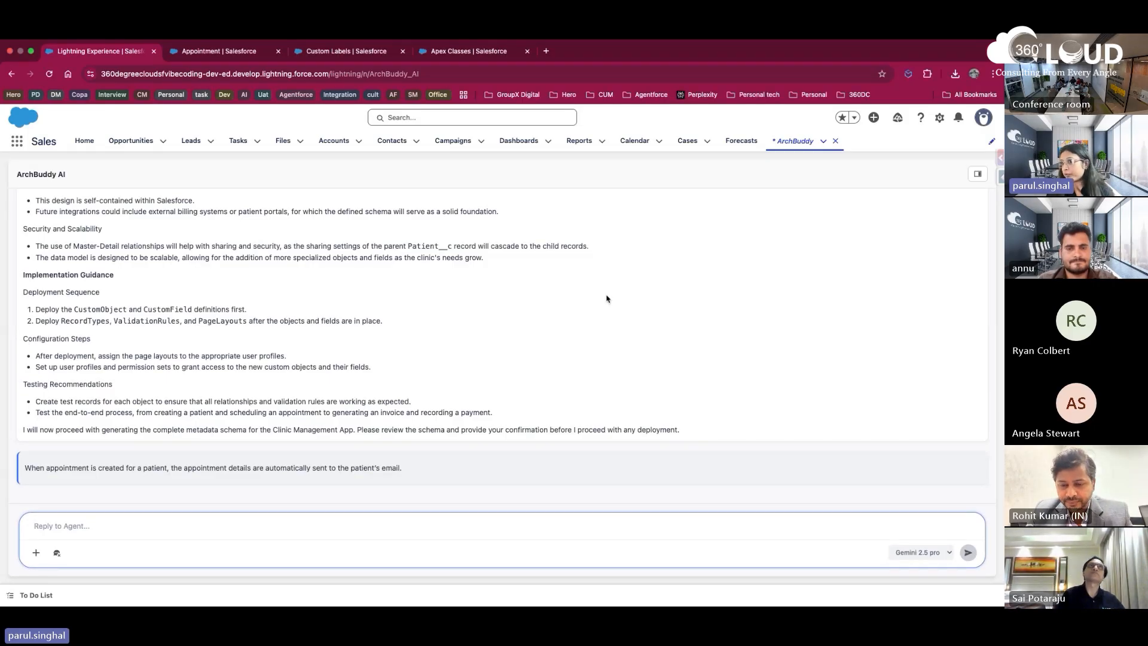
scroll(606, 295, "up", 5)
scroll(607, 295, "down", 5)
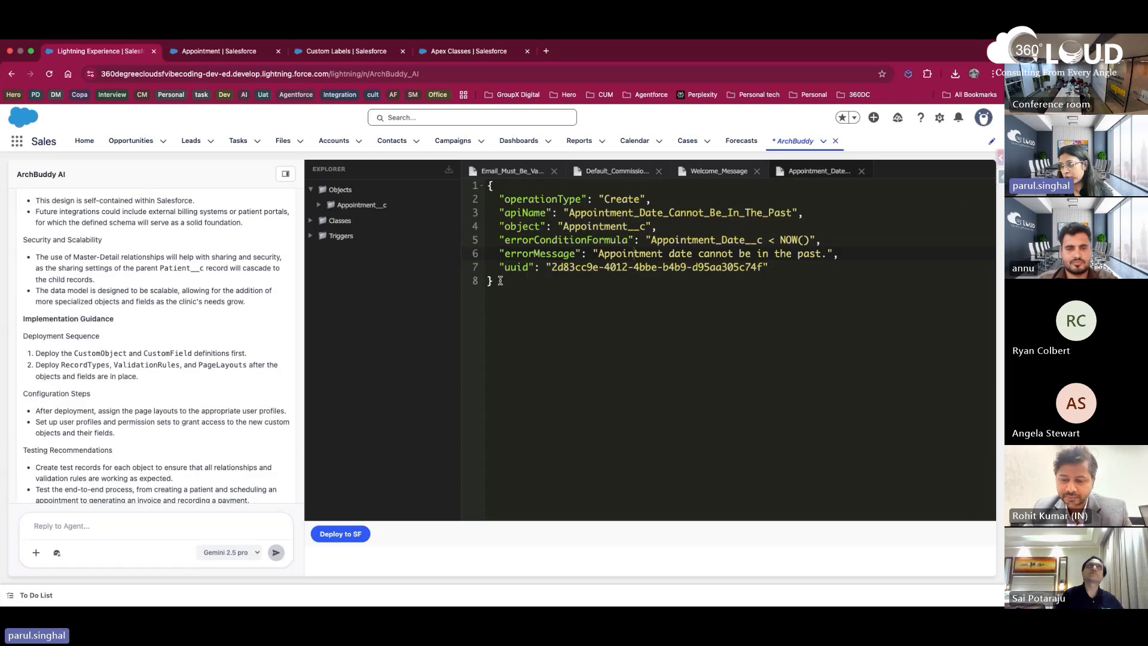
left_click(358, 205)
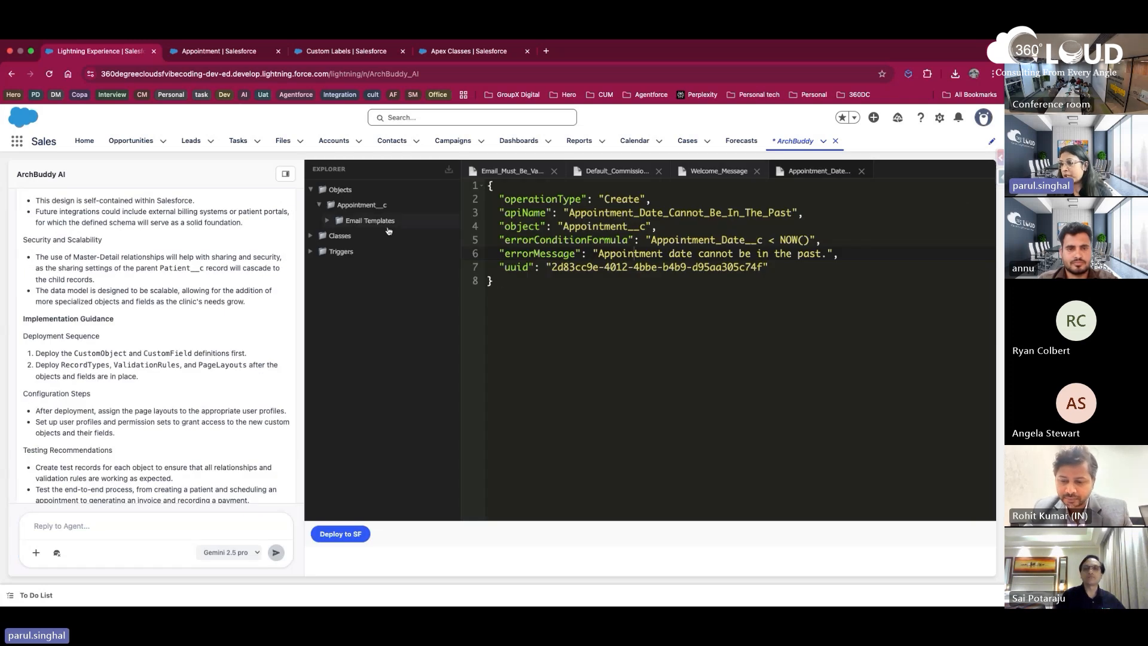
left_click(366, 221)
left_click(338, 267)
left_click(358, 282)
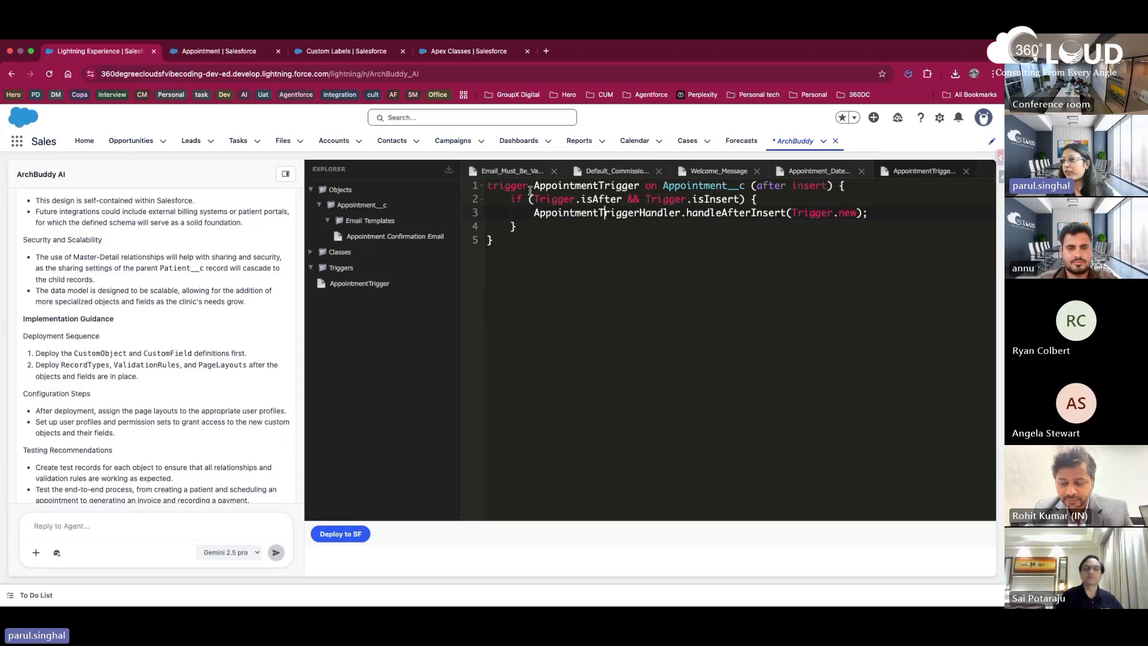
Step: Examine the AppointmentTrigger code, including its after-insert condition and handler call
scroll(176, 264, "up", 2)
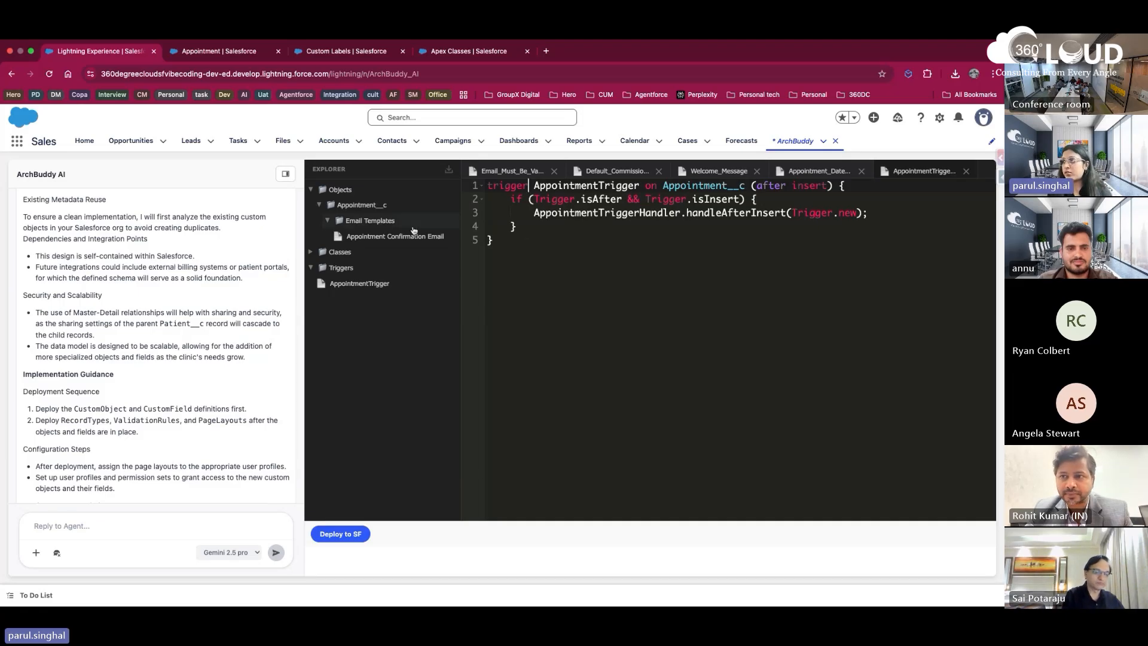
left_click_drag(526, 242, 513, 193)
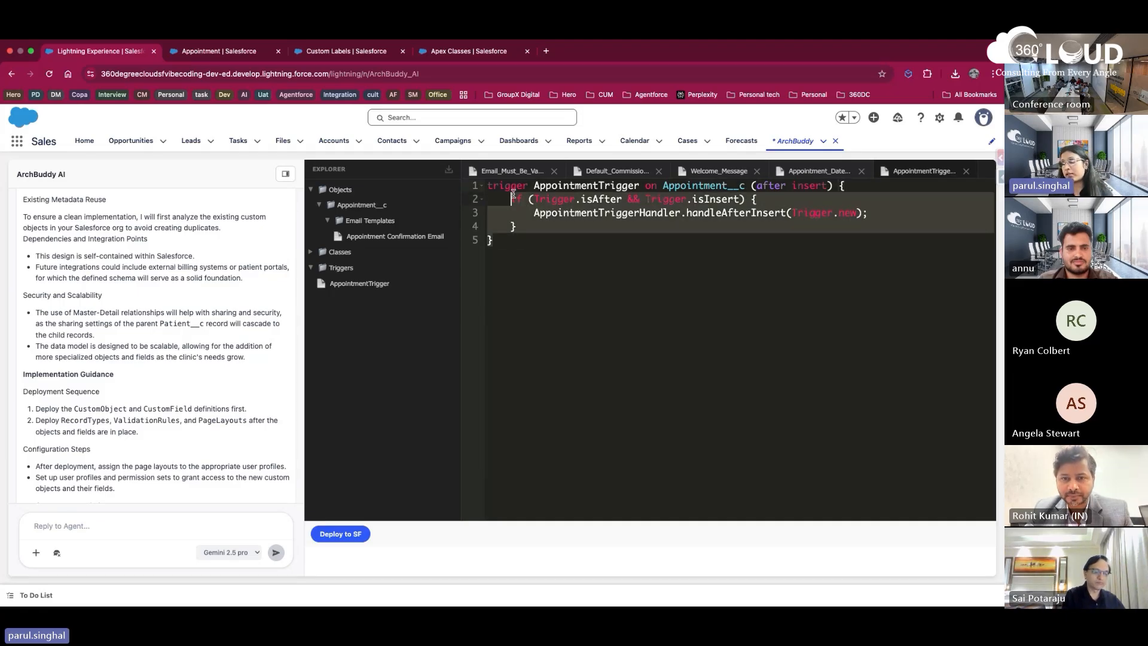
left_click(639, 201)
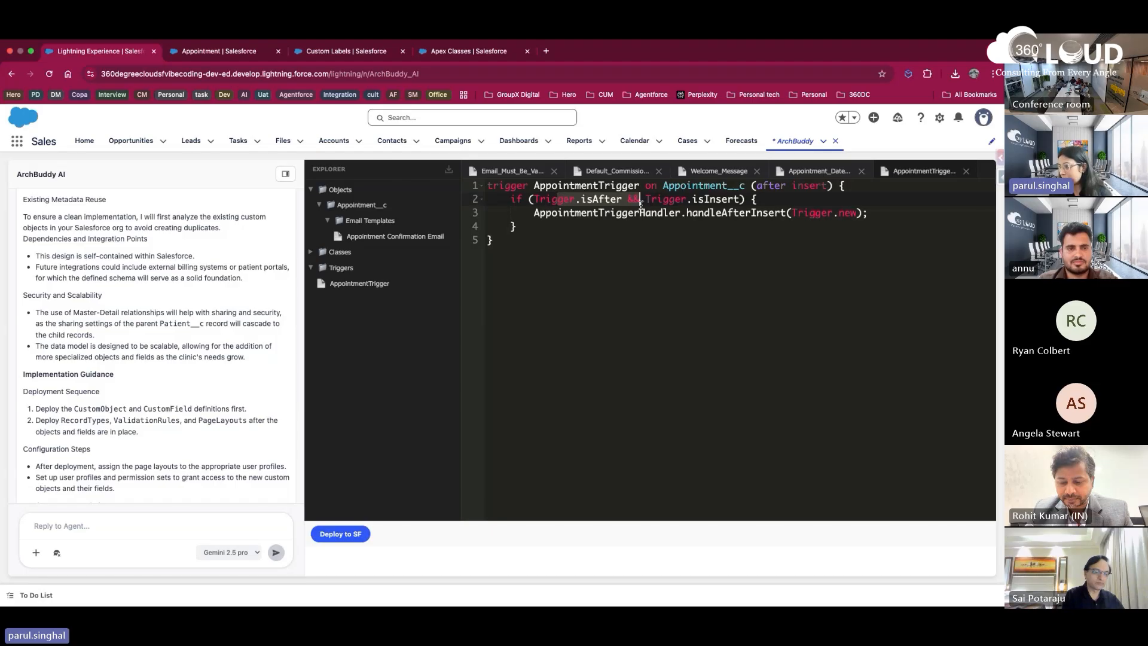
left_click_drag(640, 204, 640, 213)
left_click(664, 213)
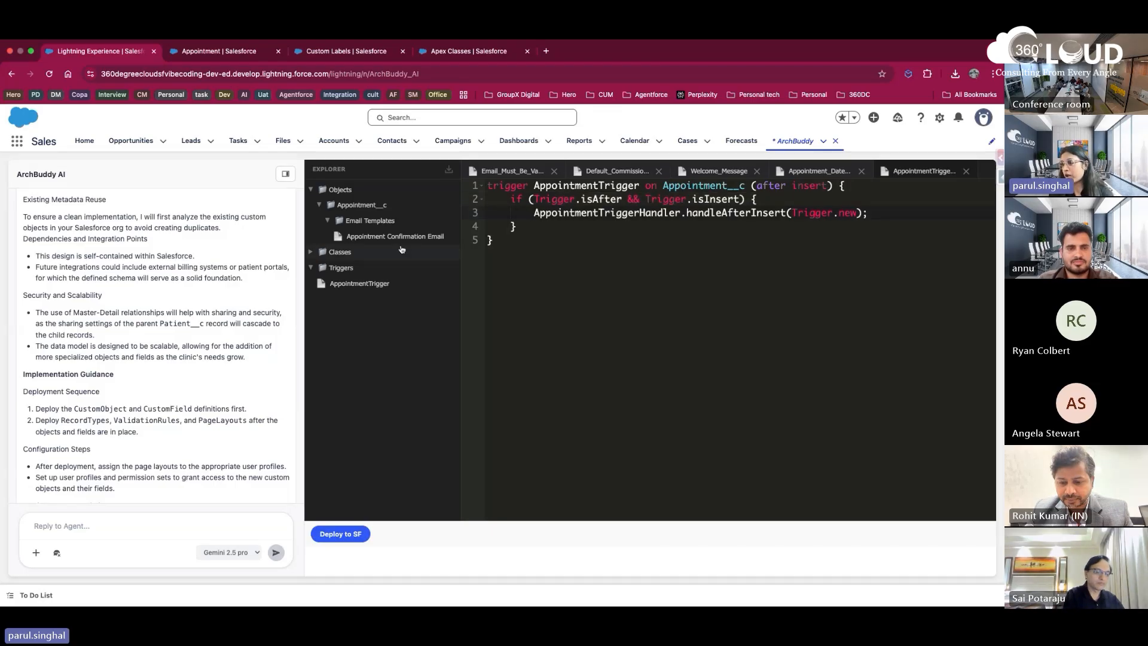
Step: Review the generated AppointmentTriggerHandler class code and open the Appointment Confirmation Email template
left_click(379, 253)
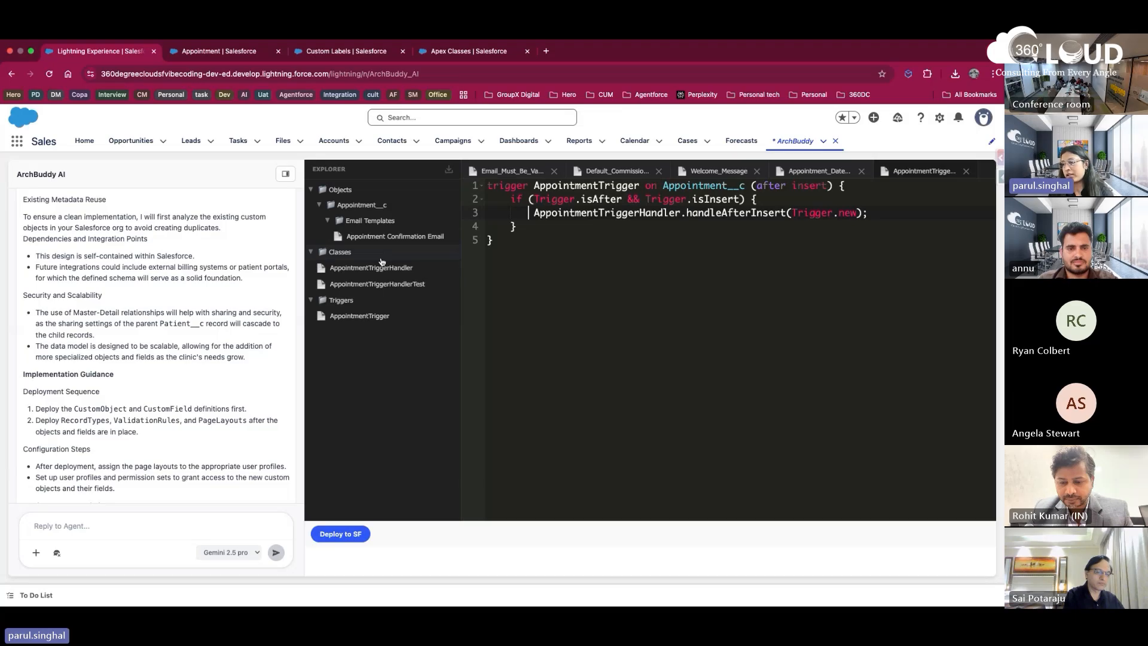
left_click(380, 268)
scroll(598, 286, "down", 5)
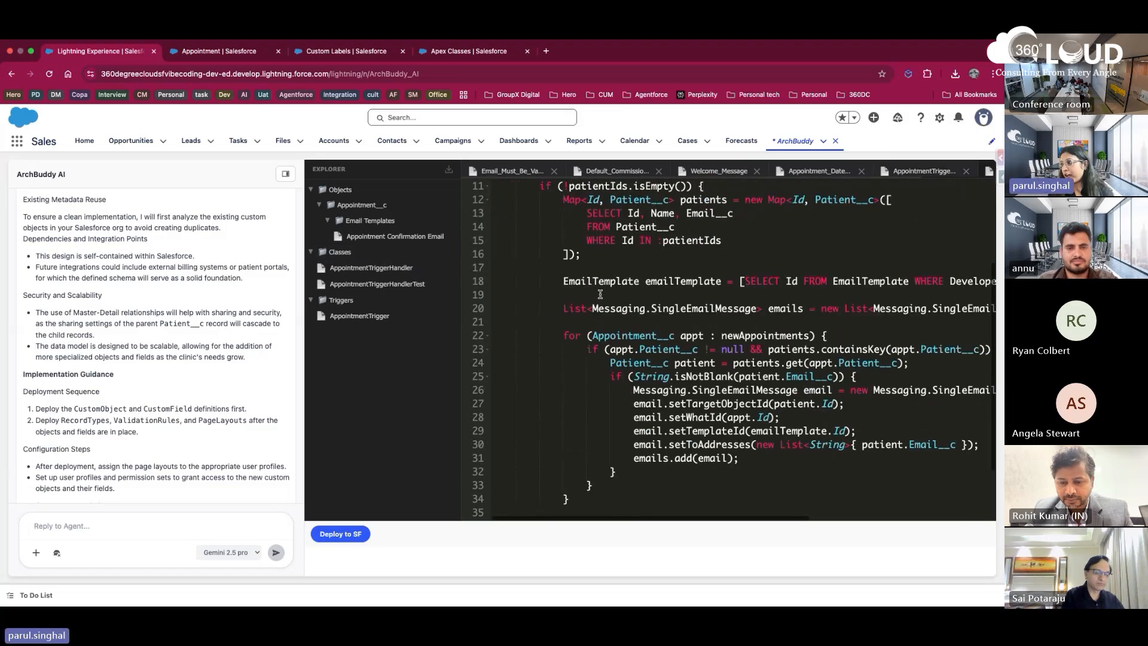
scroll(589, 227, "up", 5)
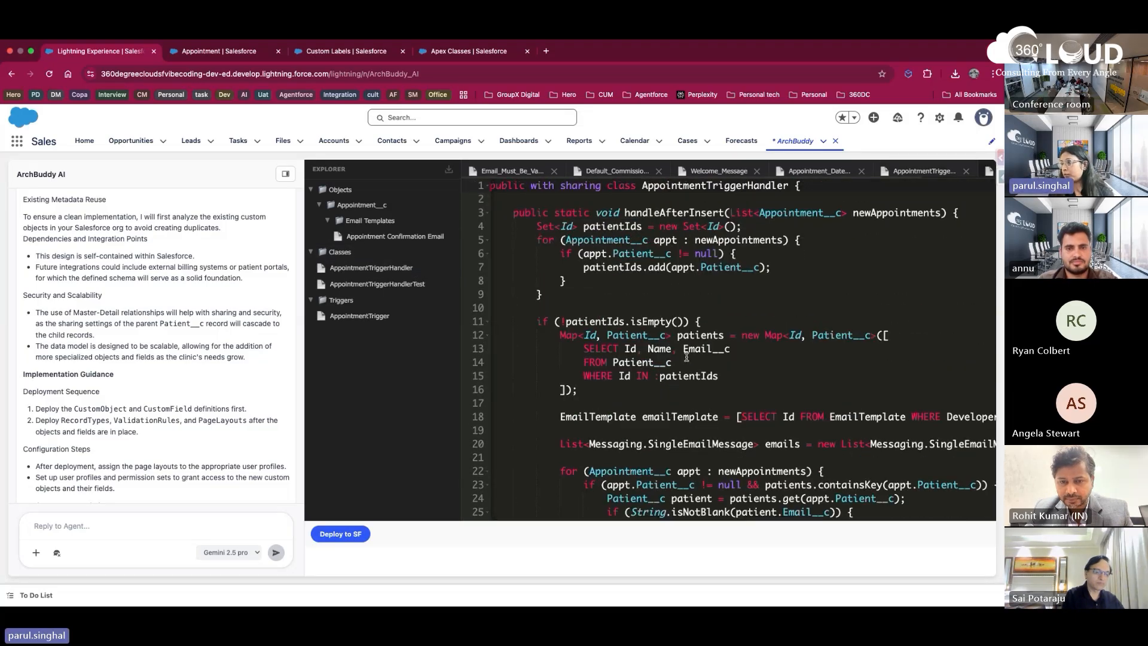
scroll(686, 357, "down", 3)
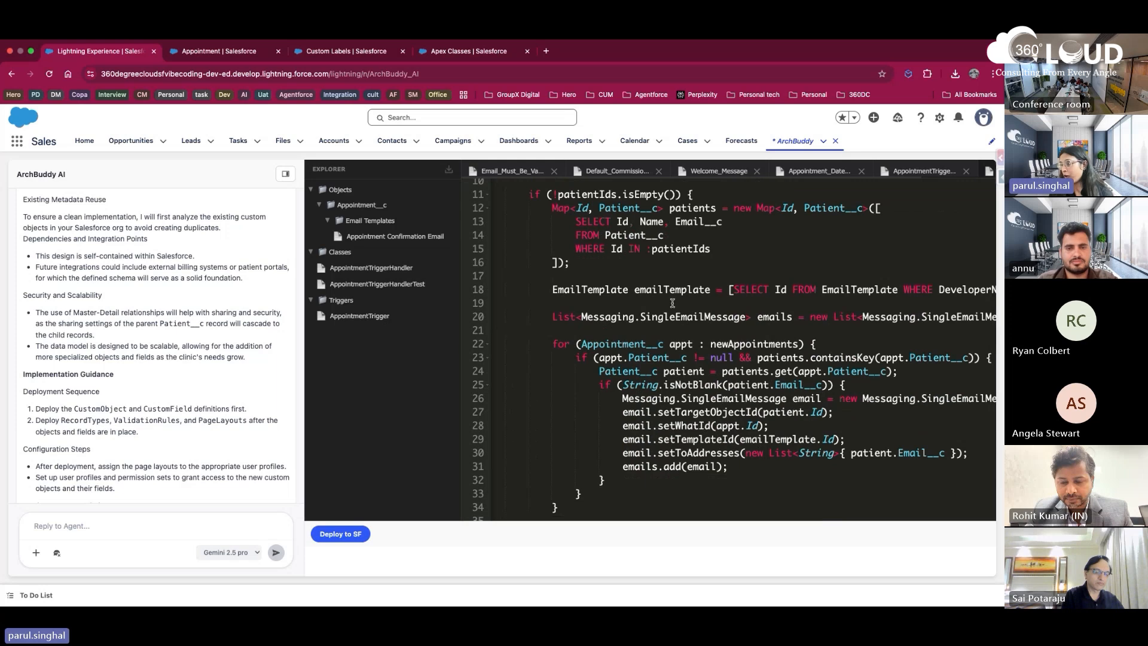
scroll(672, 303, "down", 5)
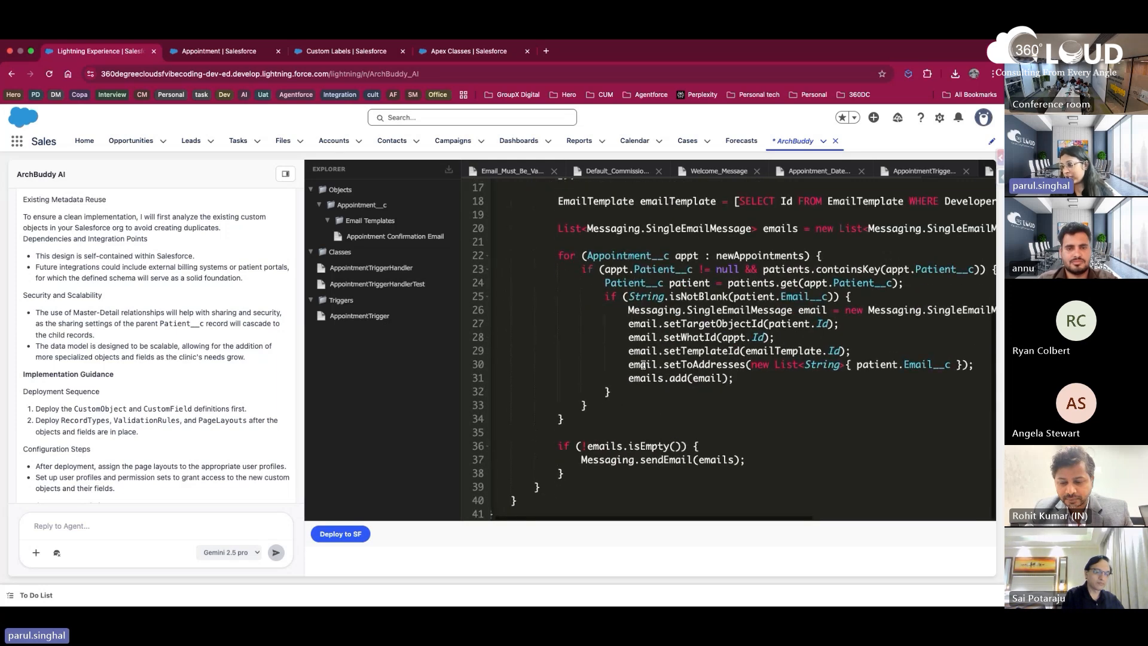
left_click(365, 237)
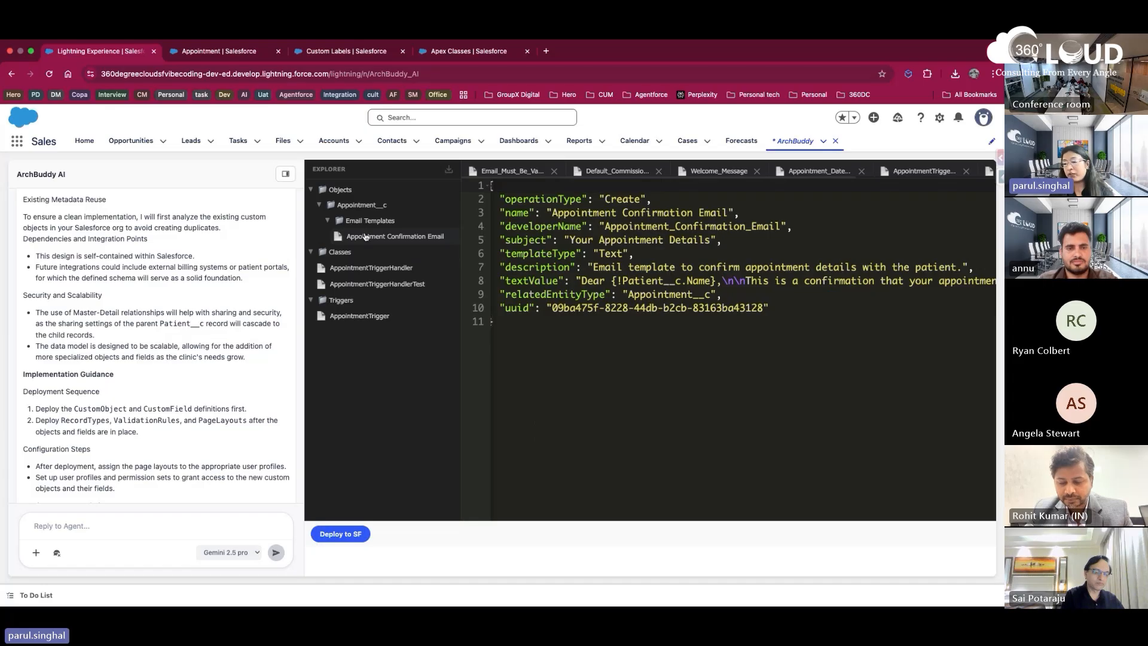
Step: Deploy the generated email template, classes and trigger to Salesforce and expand the deployment status
left_click(340, 533)
scroll(135, 423, "down", 4)
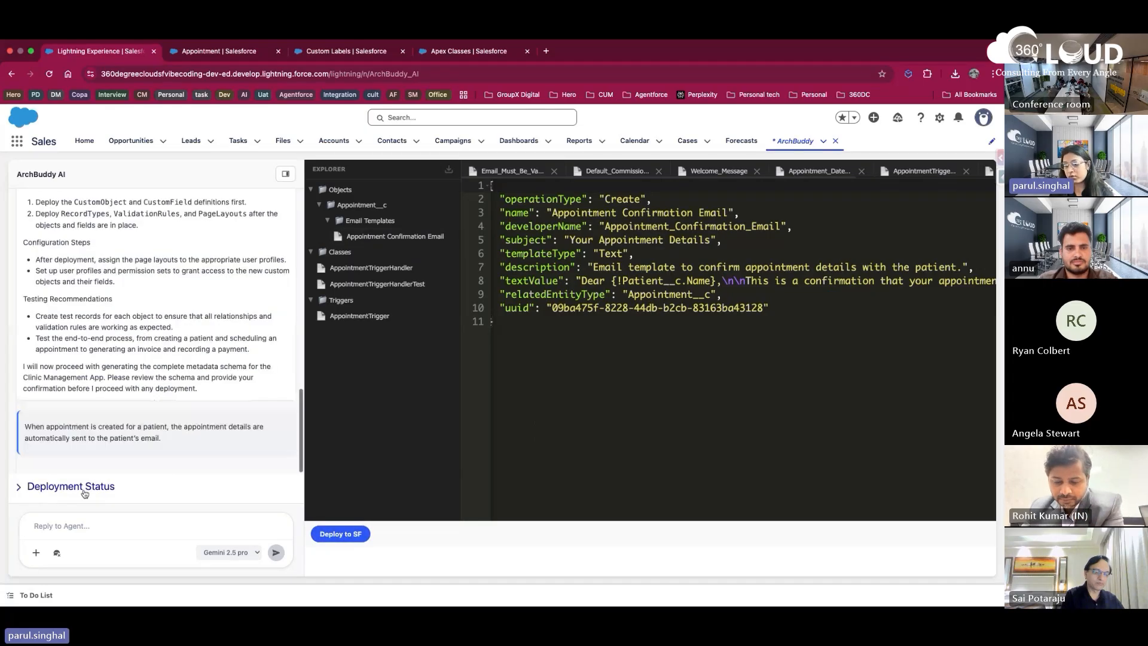
left_click(70, 486)
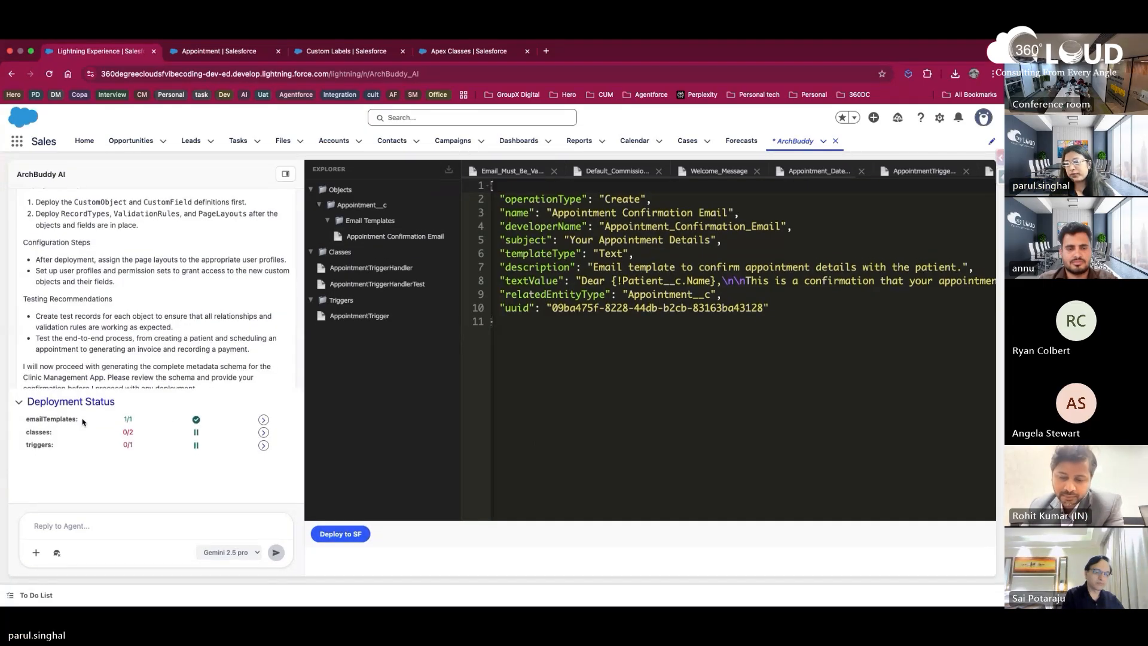
Step: Switch to the Apex Classes page in Setup, place its browser tab beside ArchBuddy and reload the class list
left_click(328, 52)
left_click(431, 52)
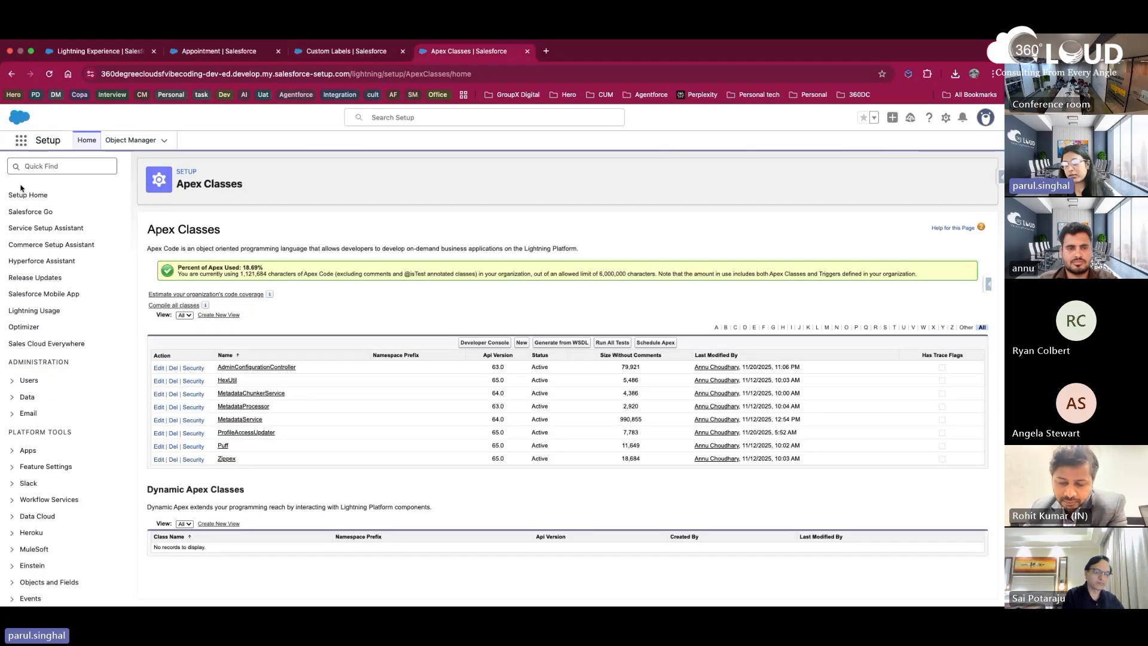
left_click_drag(434, 59, 221, 52)
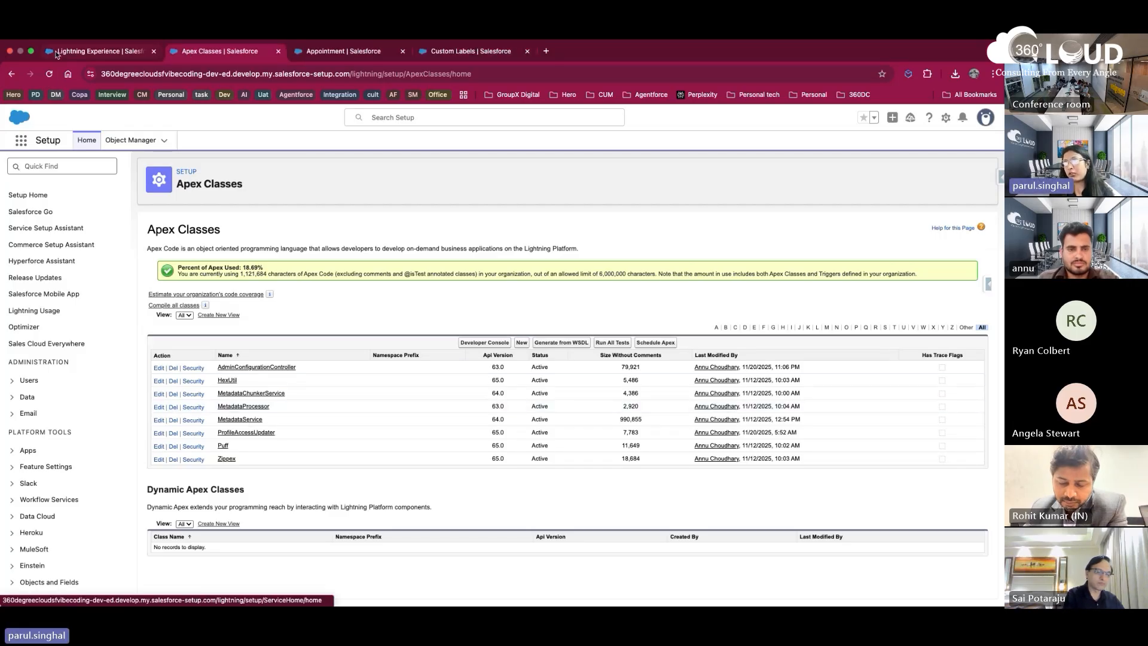
left_click(48, 73)
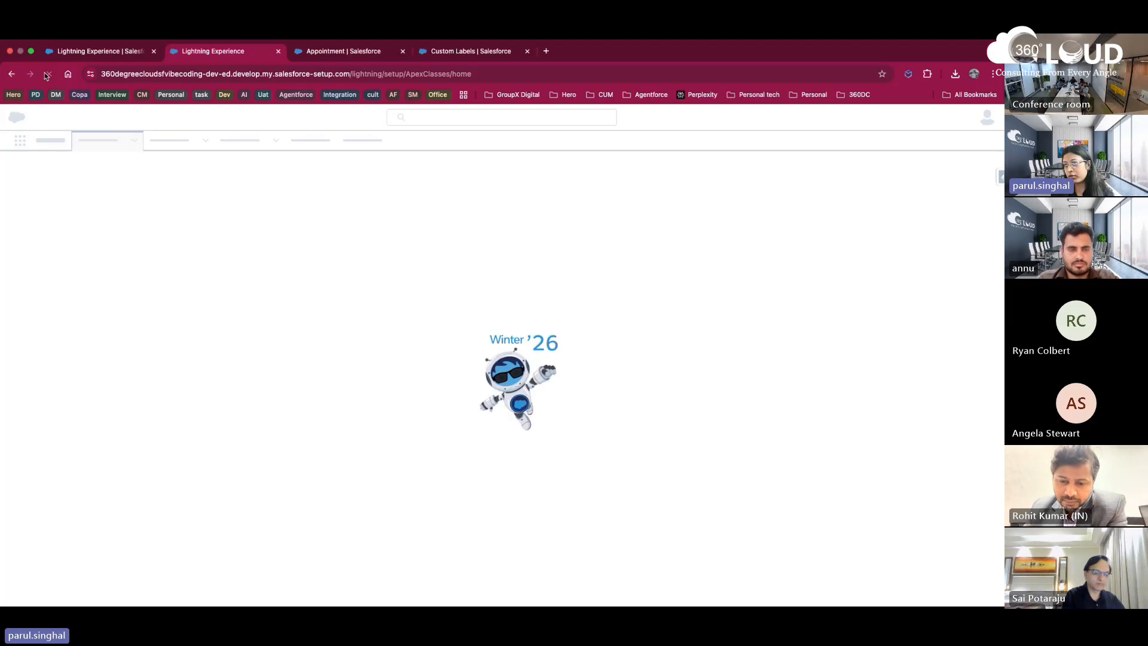
key("ctrl+shift+Tab")
key("ctrl+Tab")
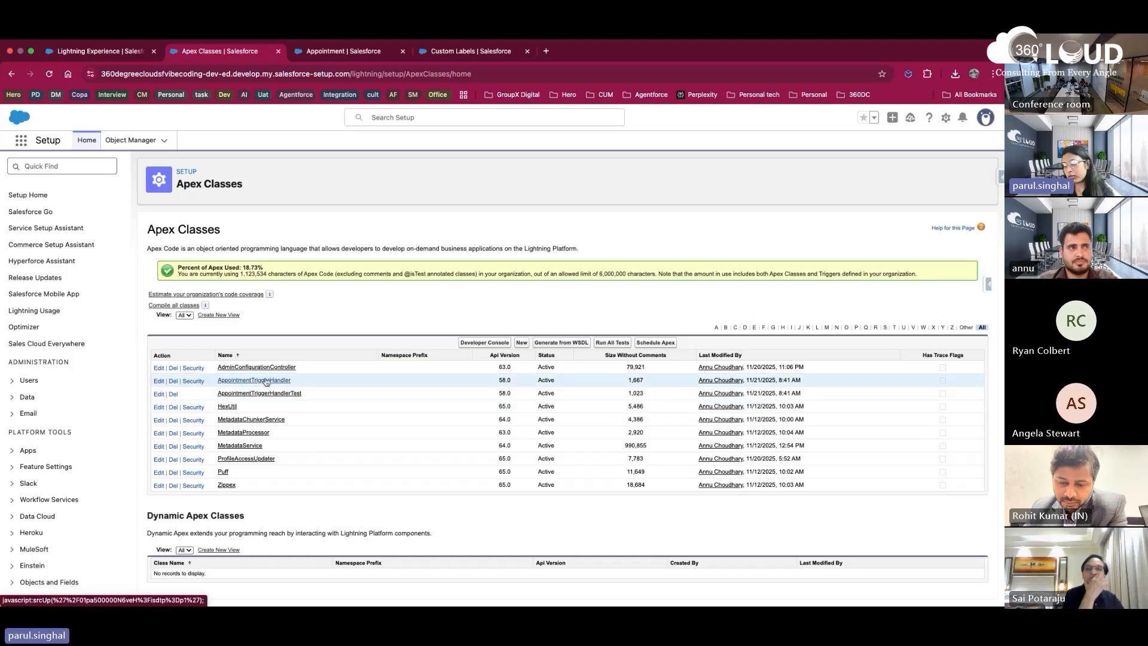
Step: Open the deployed AppointmentTriggerHandler class, review its code and return to ArchBuddy to check the deployment status
left_click(266, 380)
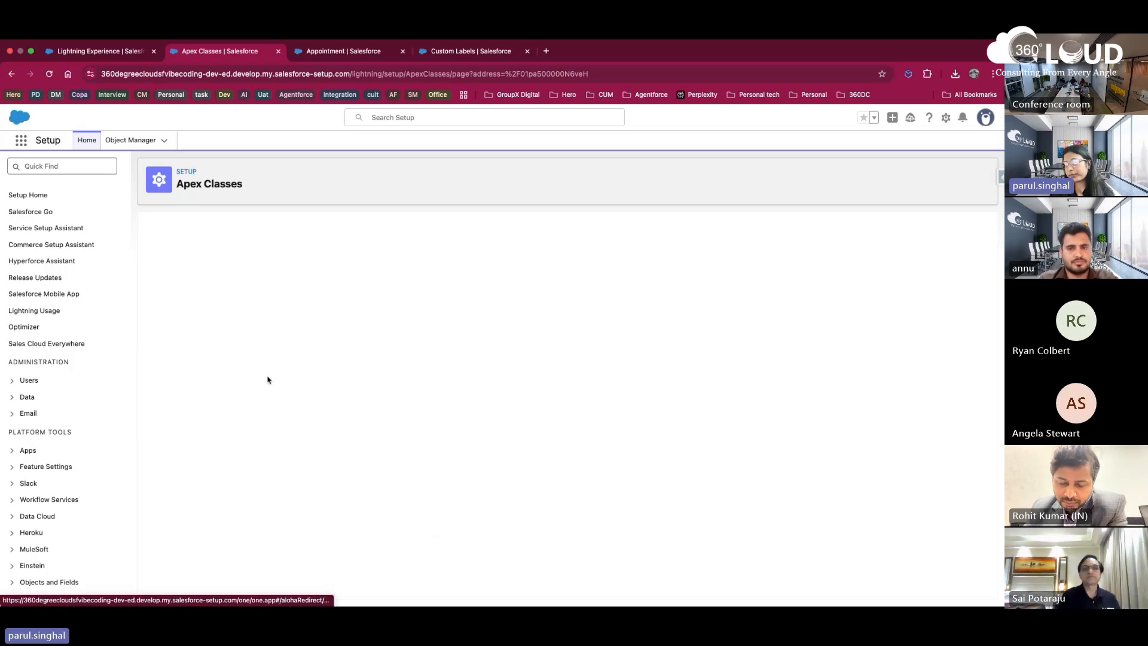
scroll(321, 441, "down", 2)
scroll(321, 449, "up", 2)
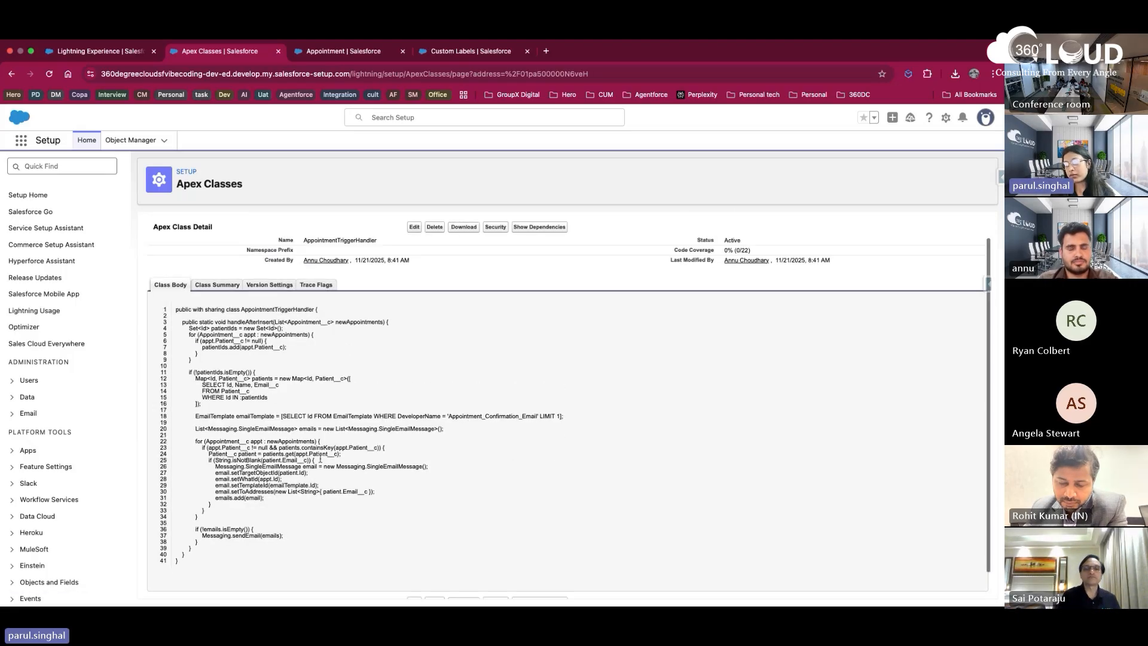
left_click(100, 51)
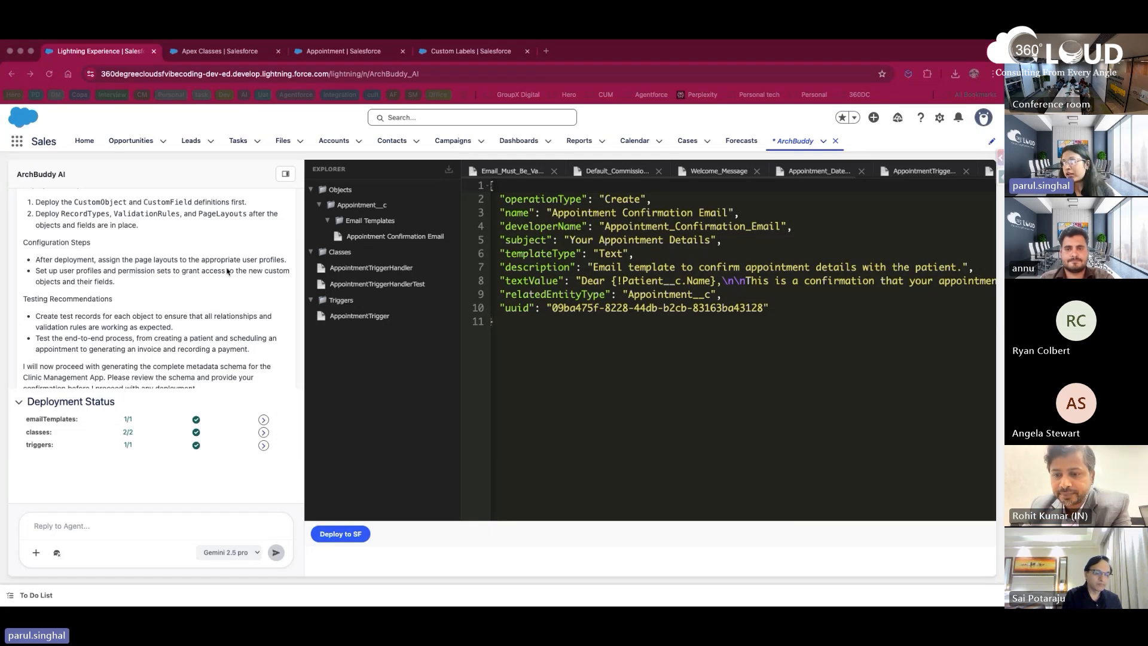
Step: Switch to the presentation and look through the Statistics, Target Audience and Tech Stack slides
key("ctrl+Right")
key("ctrl+Right")
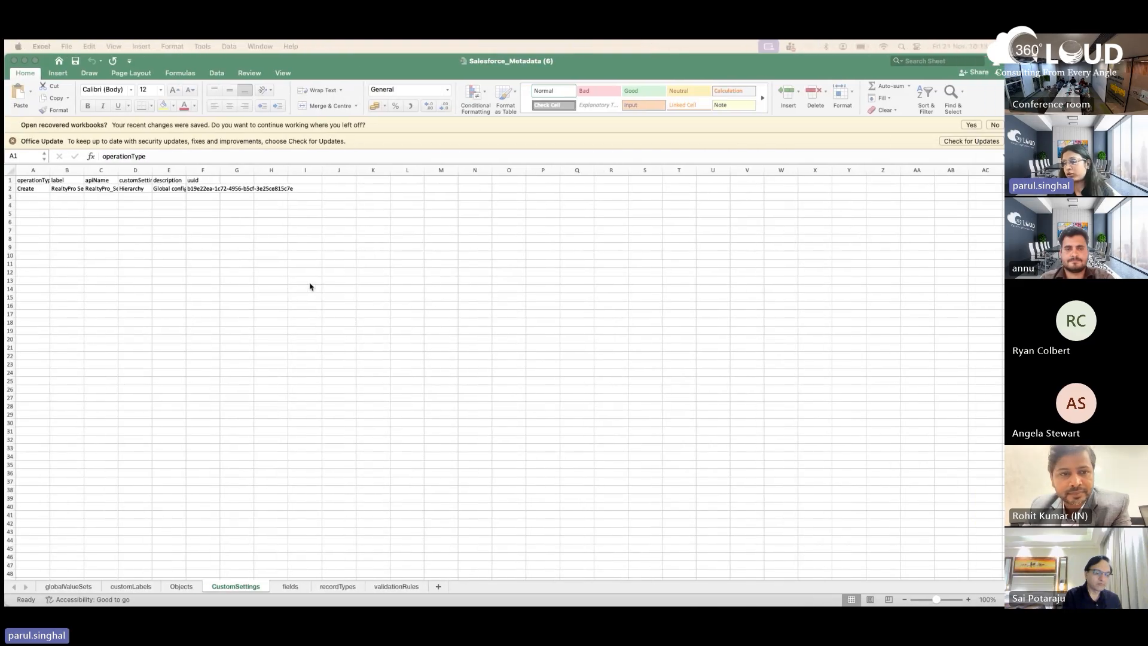
key("ctrl+Right")
key("ctrl+Right")
key("ctrl+Right")
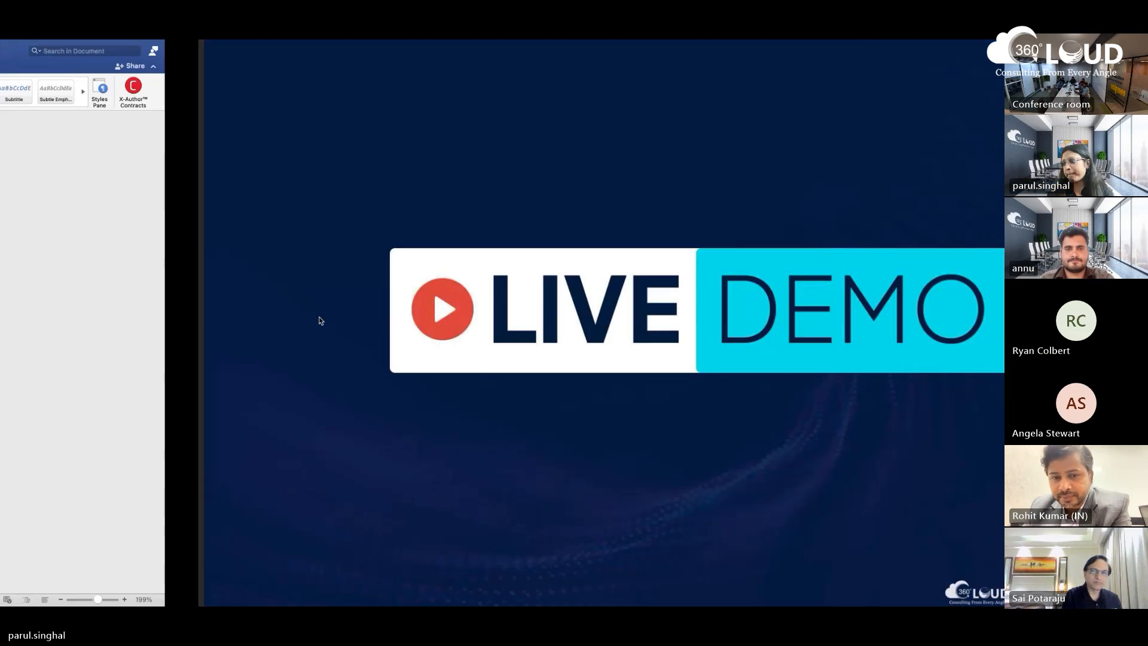
scroll(397, 321, "up", 10)
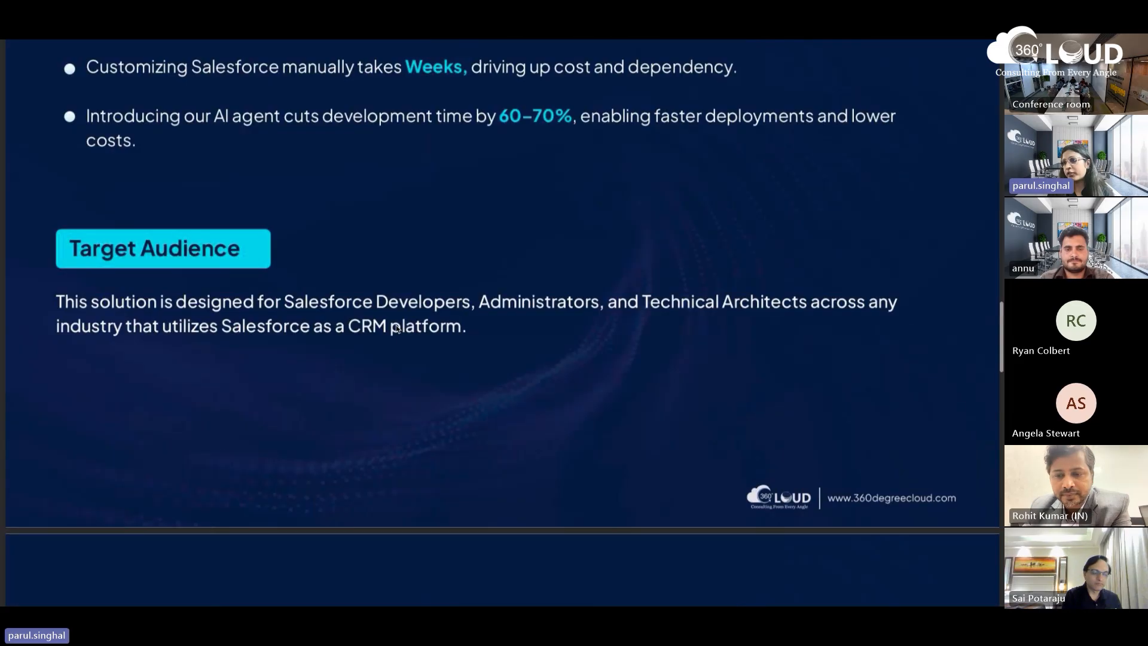
scroll(396, 327, "up", 5)
scroll(397, 328, "down", 2)
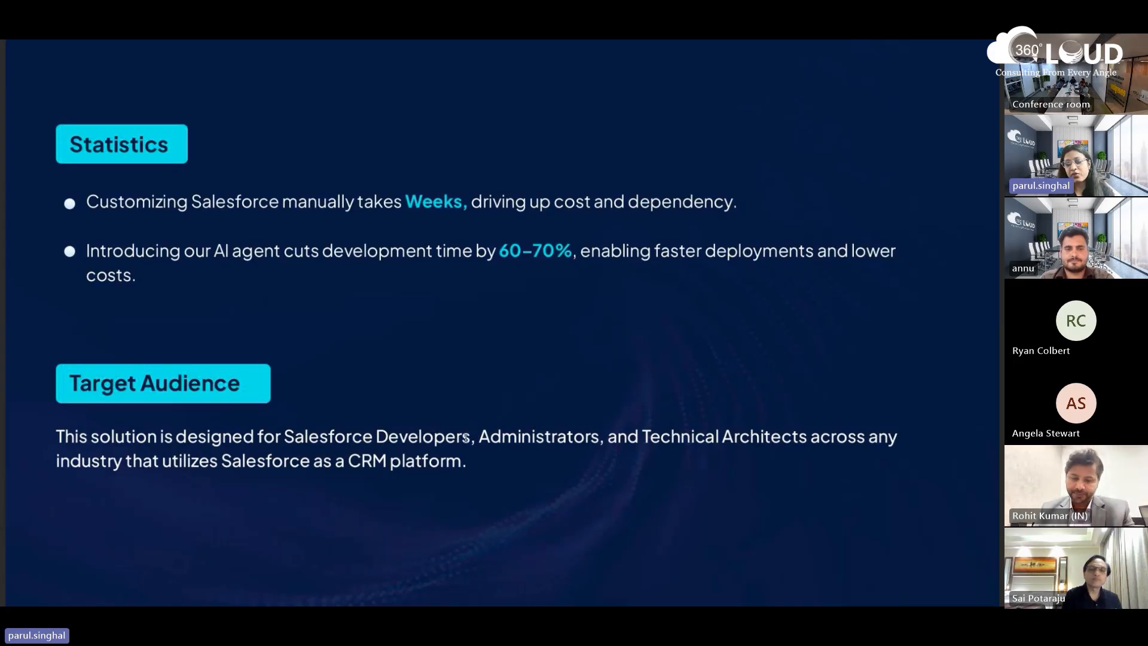
scroll(466, 437, "down", 15)
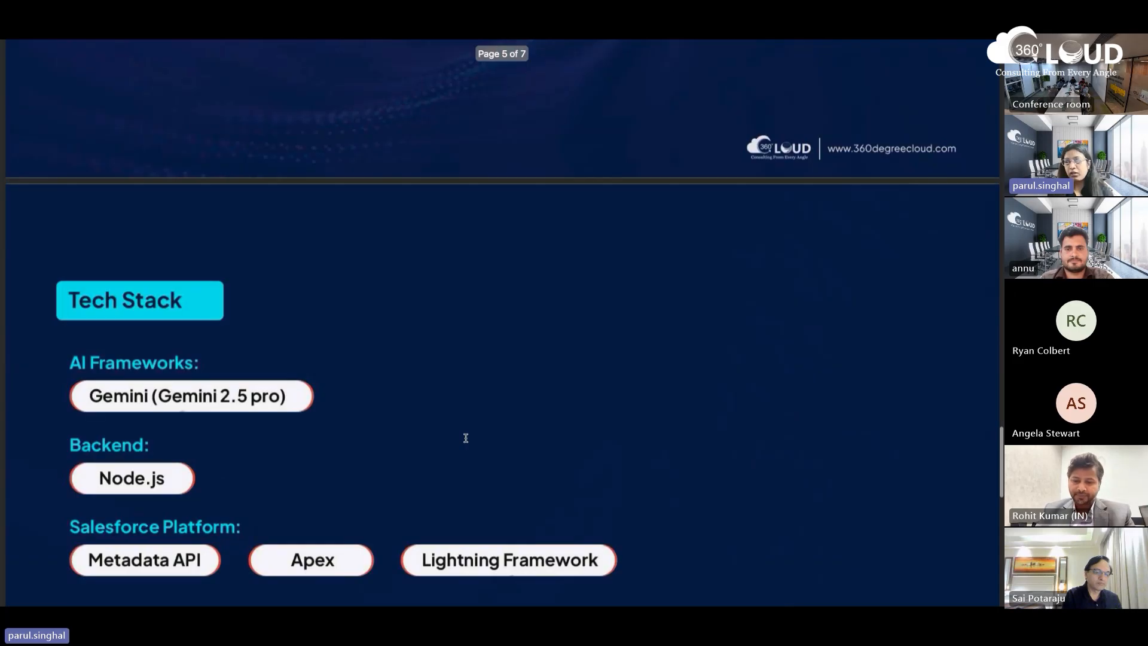